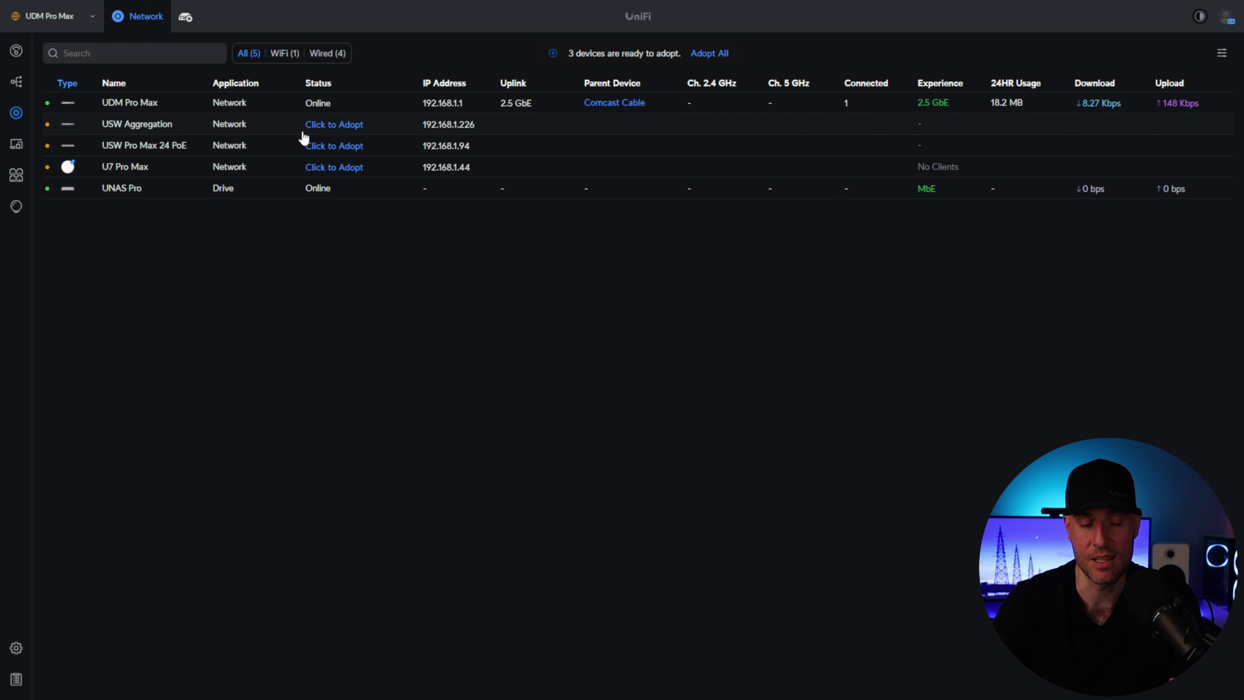
# - Adopt USW Aggregation, USW Pro Max 24 PoE and U7 Pro Max, then update the U7 Pro Max firmware
pyautogui.click(331, 125)
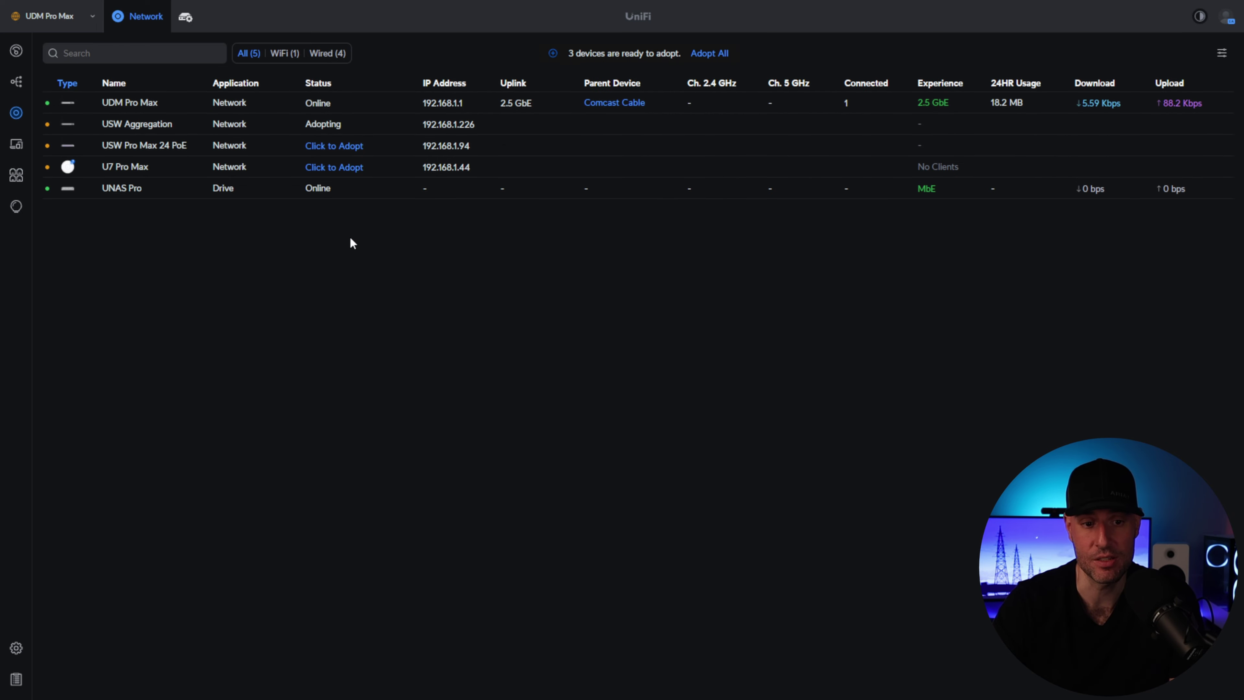
pyautogui.click(337, 147)
pyautogui.click(339, 167)
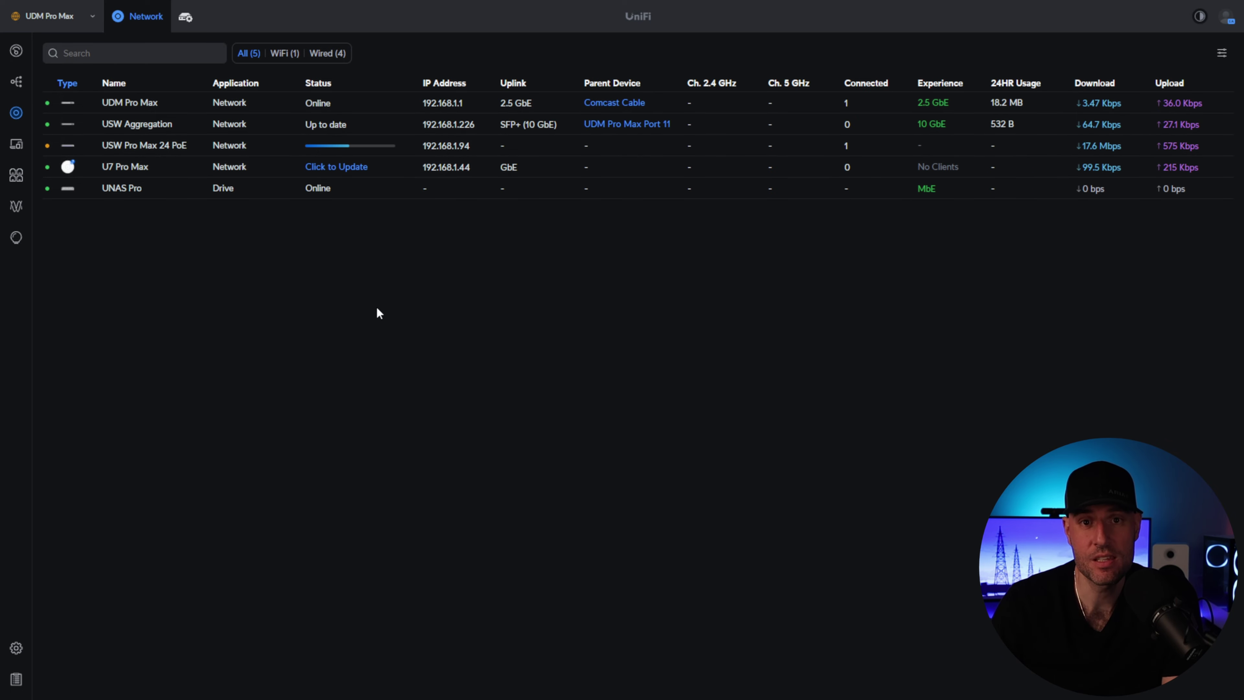
pyautogui.click(334, 168)
pyautogui.click(726, 375)
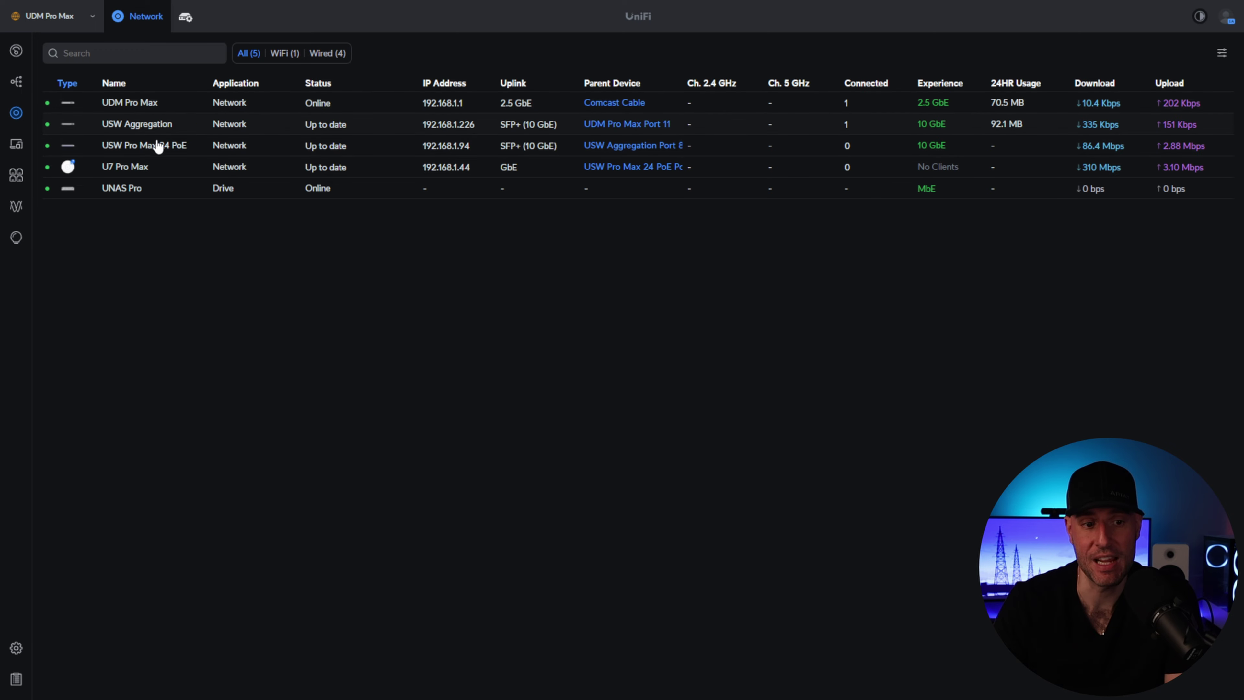
# - Change the Default network's gateway host address to 10.2.0.1
pyautogui.click(16, 648)
pyautogui.click(91, 103)
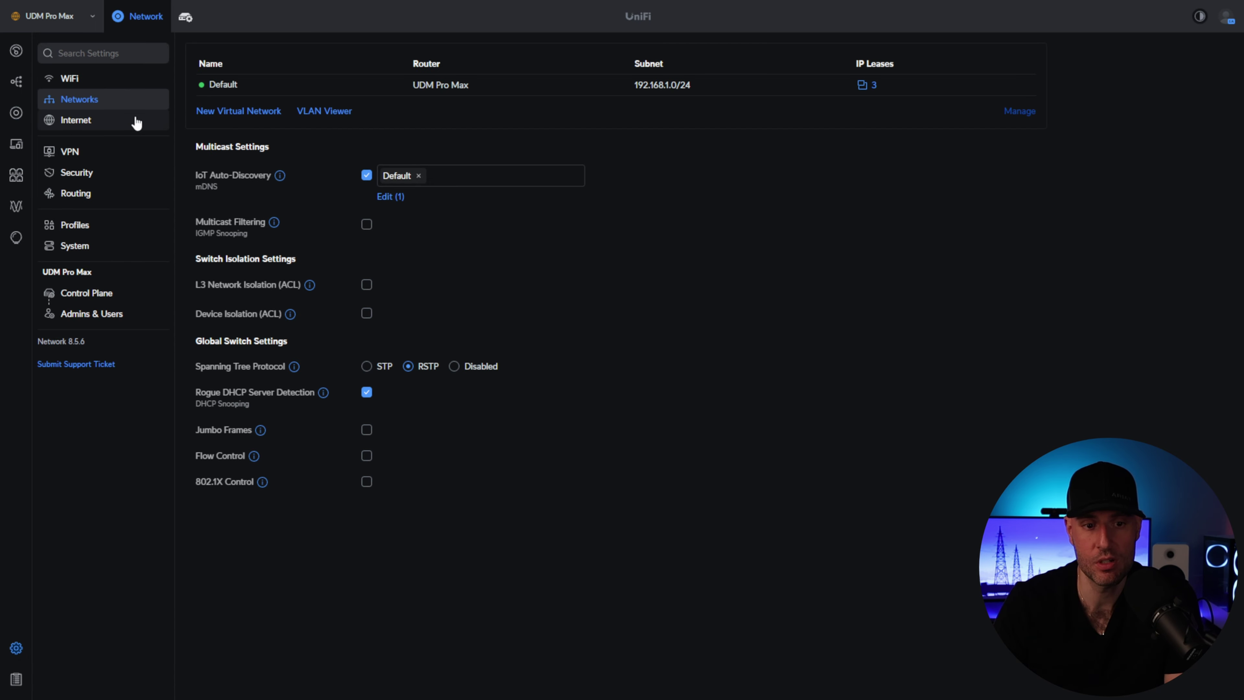
pyautogui.click(230, 85)
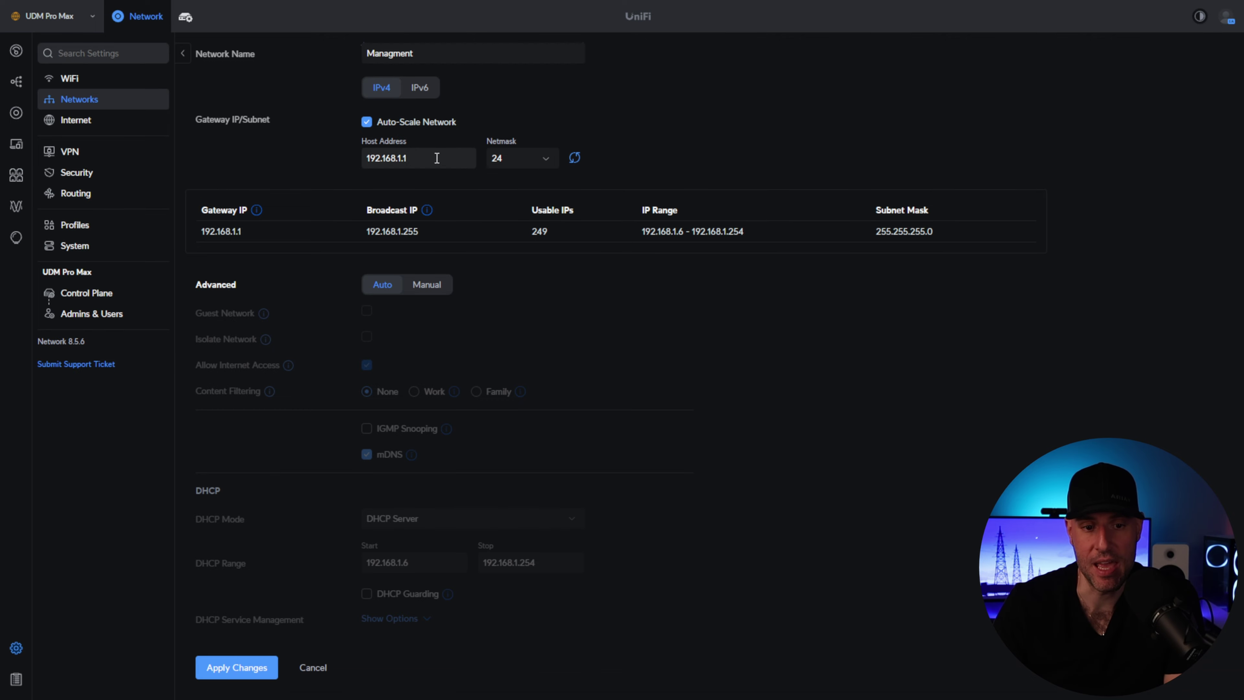
pyautogui.tripleClick(436, 158)
pyautogui.press('BackSpace')
pyautogui.write('10.2.0.1')
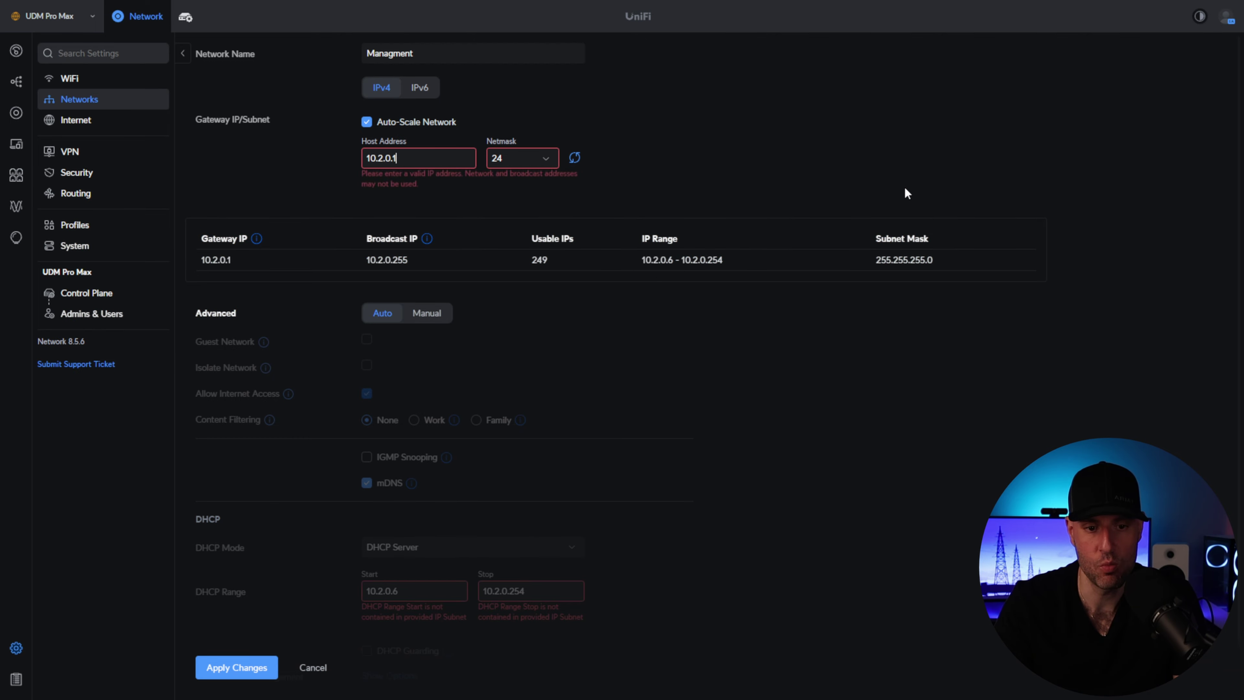
pyautogui.click(684, 131)
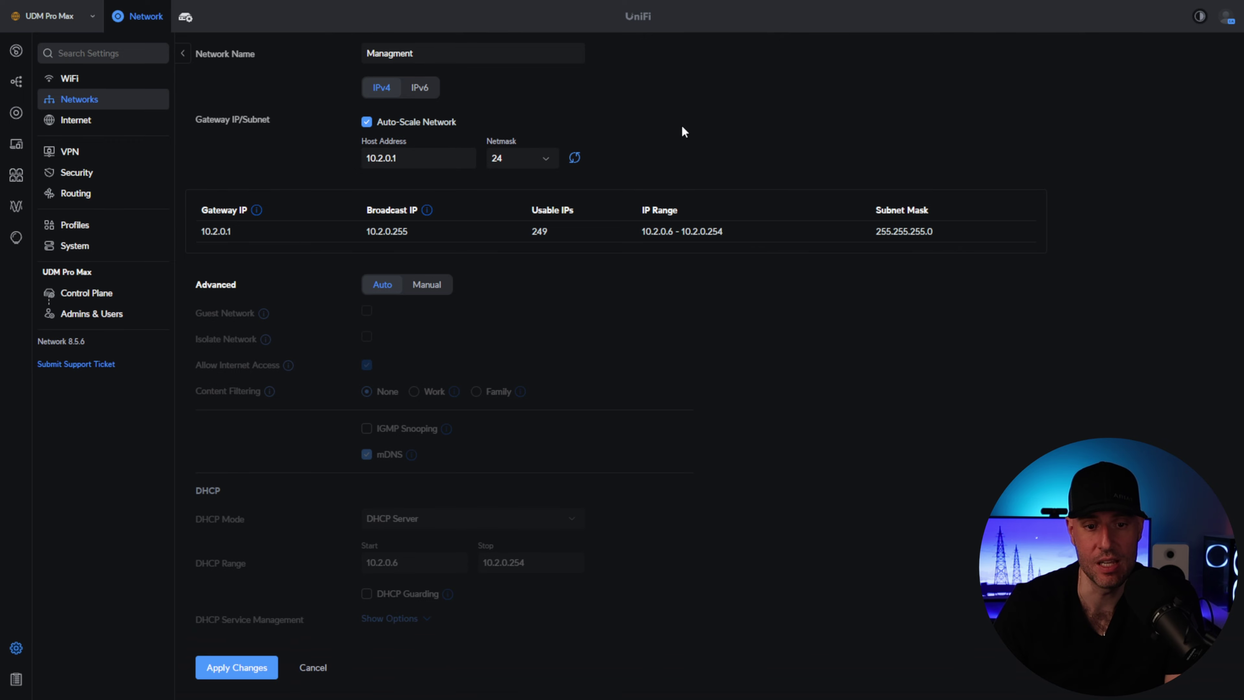
# - Turn off Auto-Scale, set advanced options to Manual, start DHCP at 10.2.0.100, and apply
pyautogui.click(388, 127)
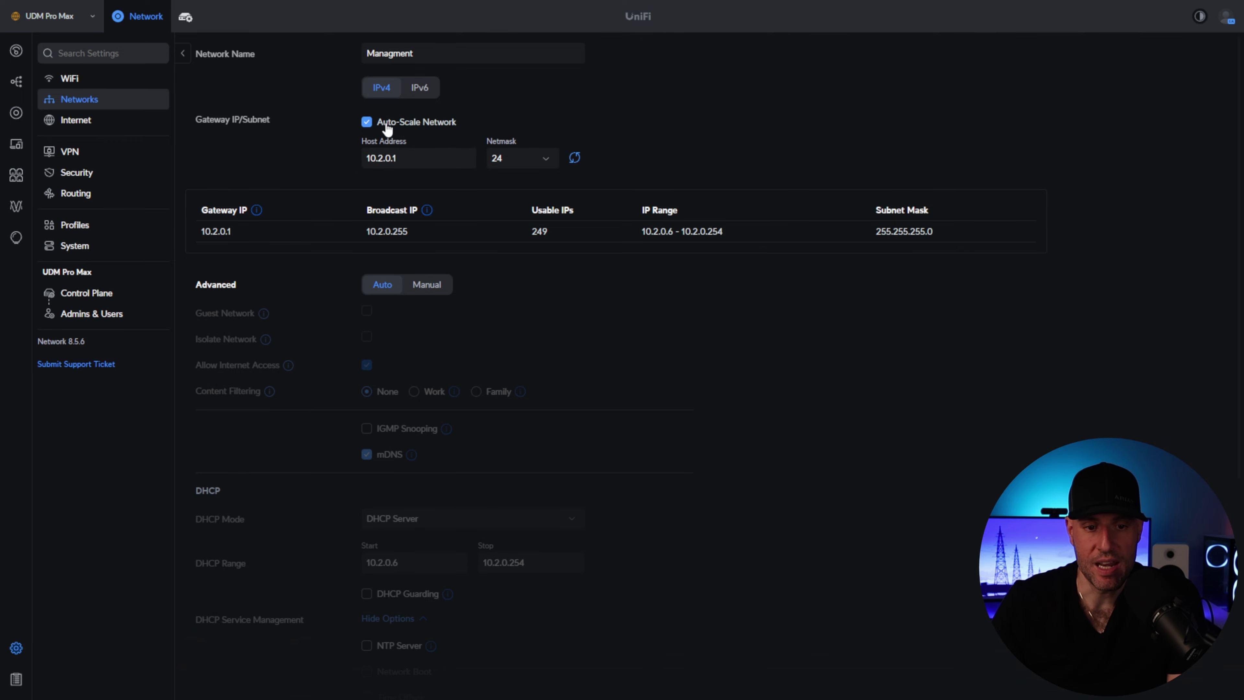
pyautogui.click(426, 289)
pyautogui.scroll(-1, 525, 350)
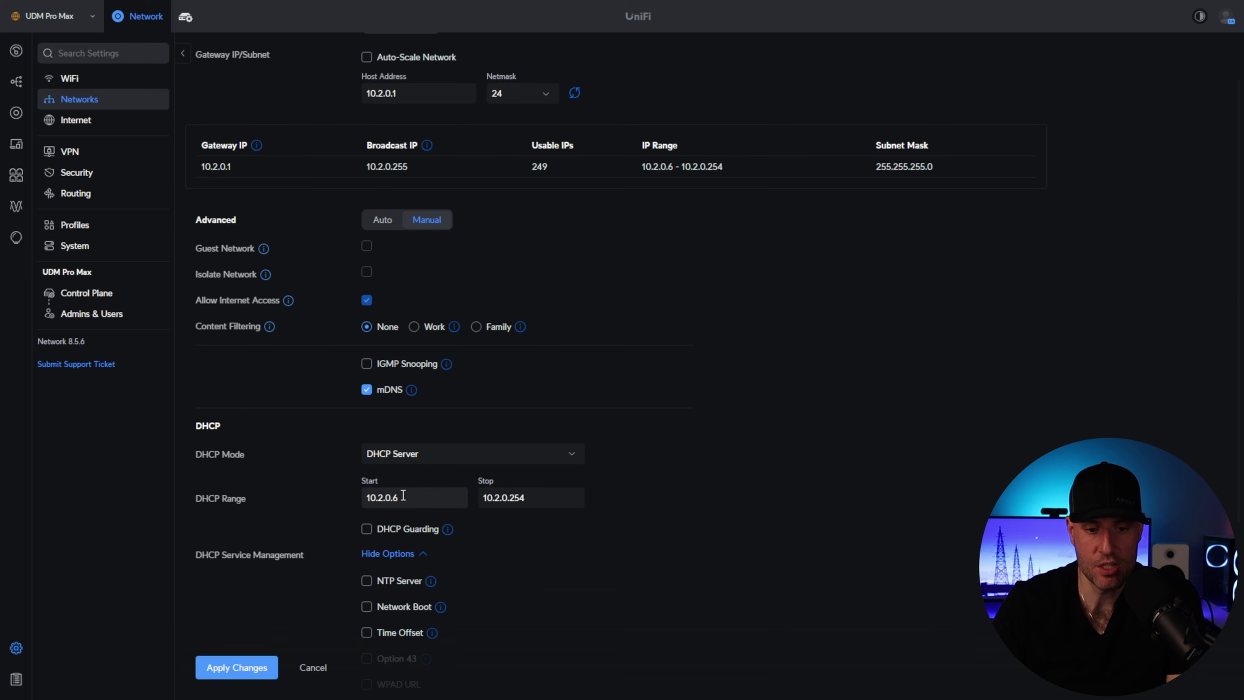
pyautogui.click(424, 497)
pyautogui.press('BackSpace')
pyautogui.press('BackSpace')
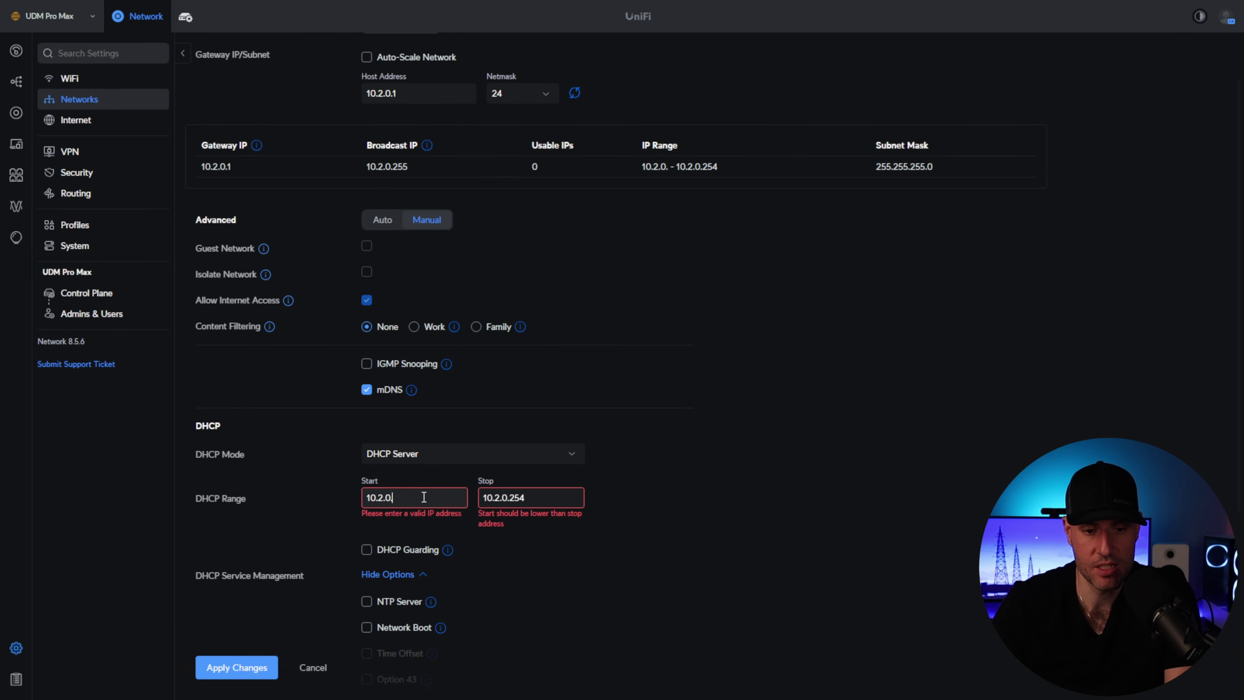
pyautogui.write('.100')
pyautogui.click(666, 463)
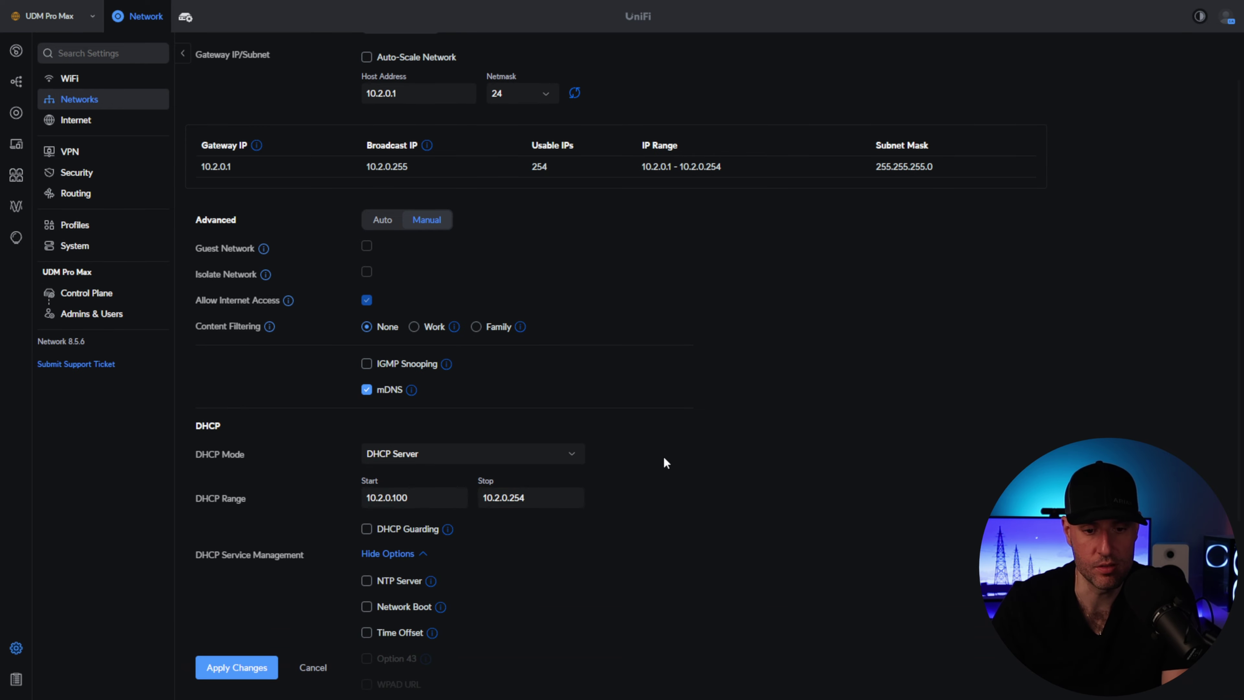
pyautogui.scroll(-4, 665, 455)
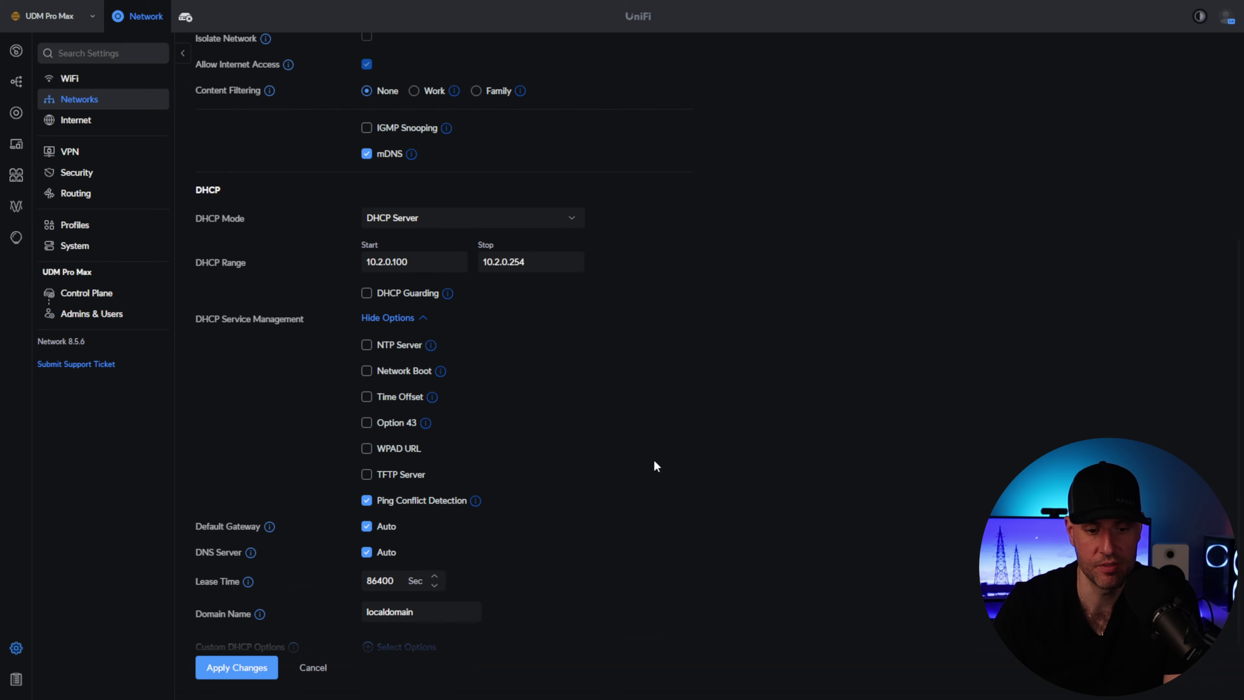
pyautogui.click(211, 671)
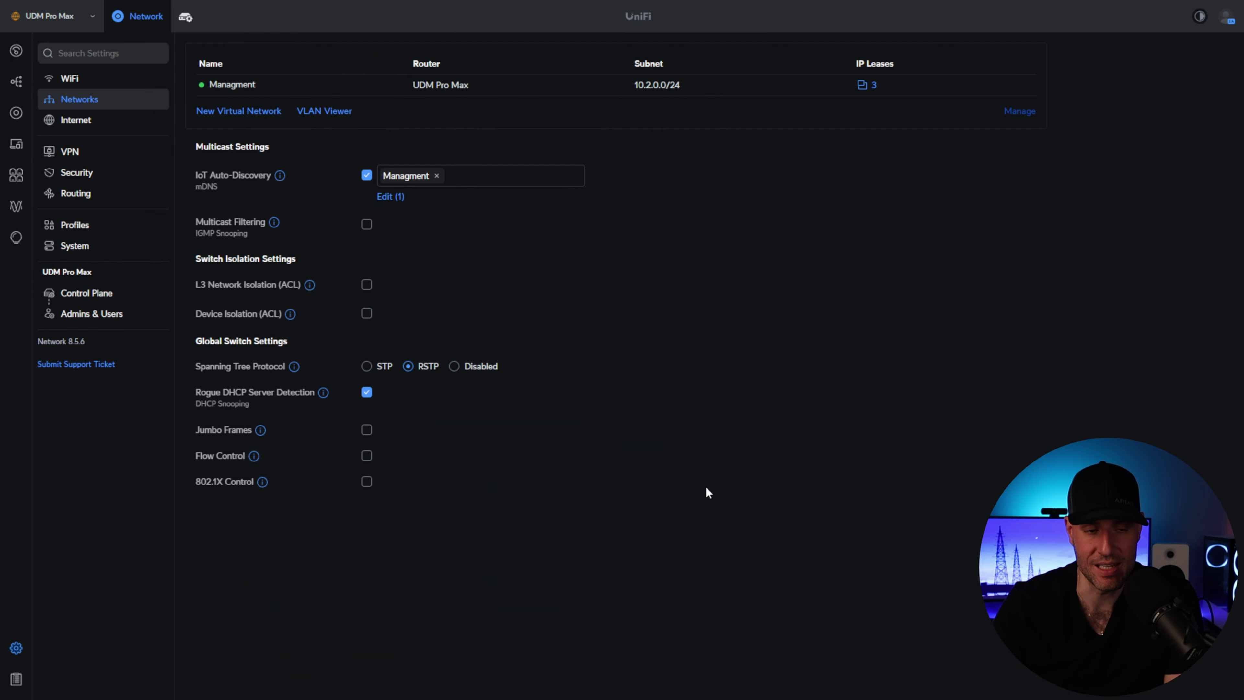
# - Set USW Aggregation to static IP 10.2.0.10, gateway 10.2.0.1, DNS 1.1.1.1 and 8.8.8.8
pyautogui.click(17, 115)
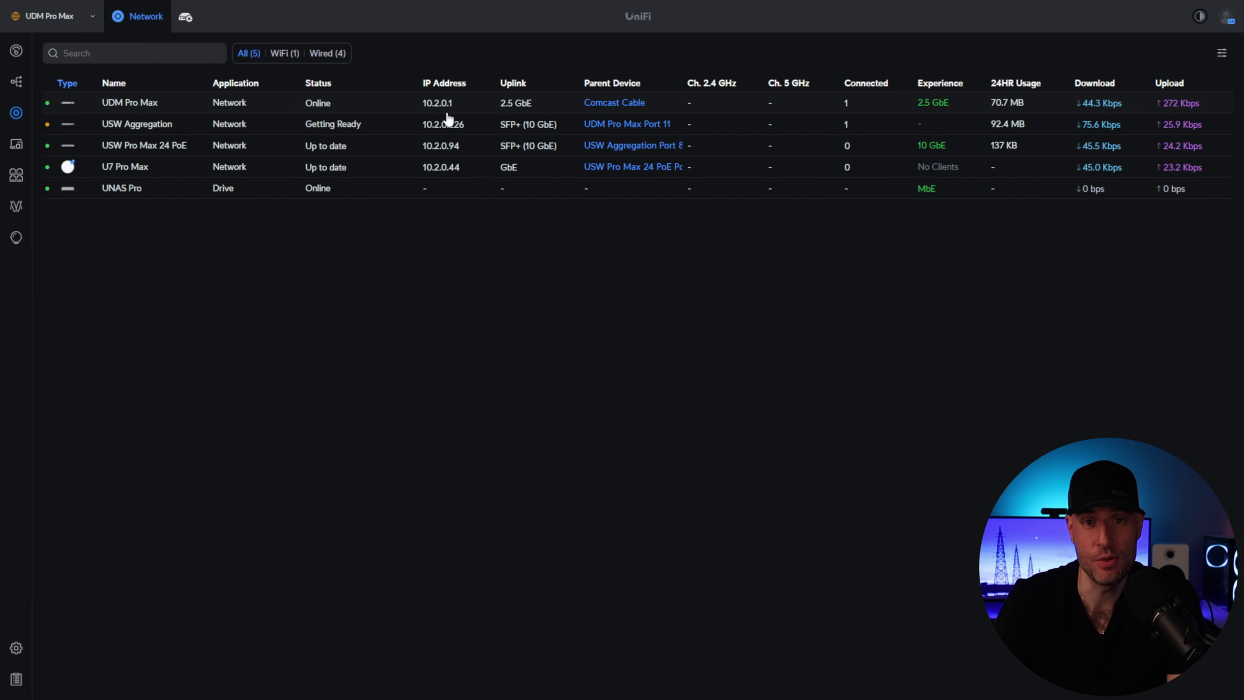
pyautogui.click(398, 127)
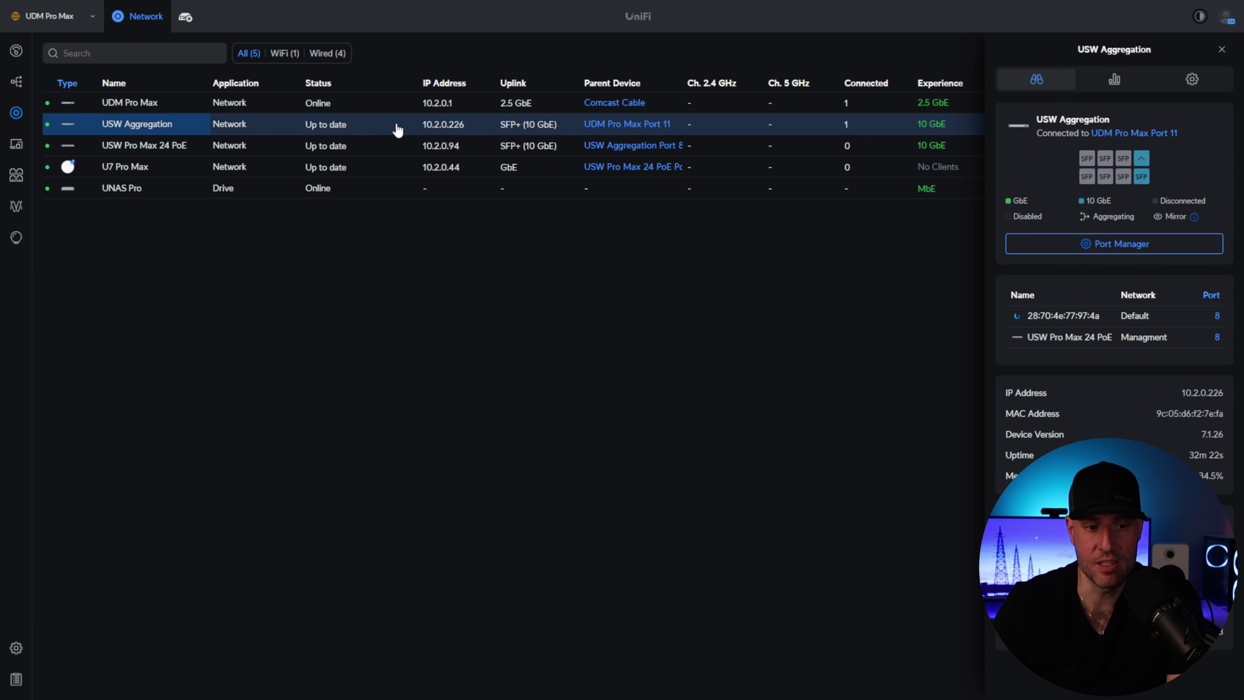
pyautogui.click(1192, 81)
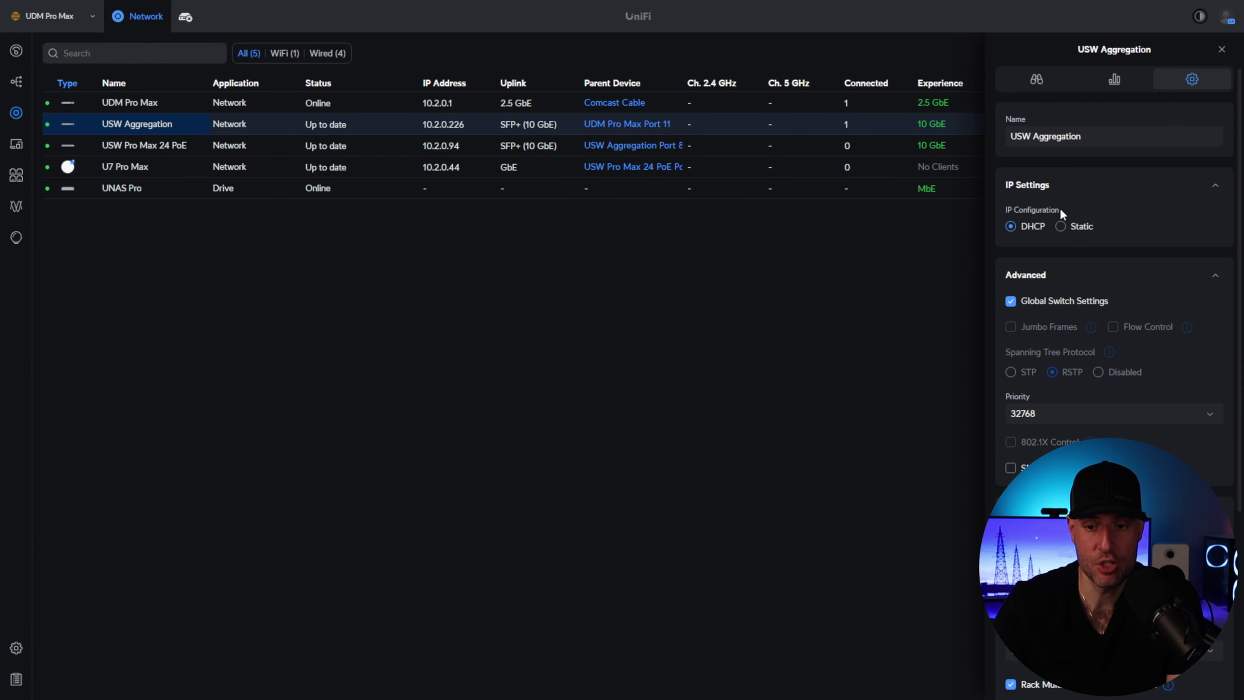
pyautogui.click(1075, 226)
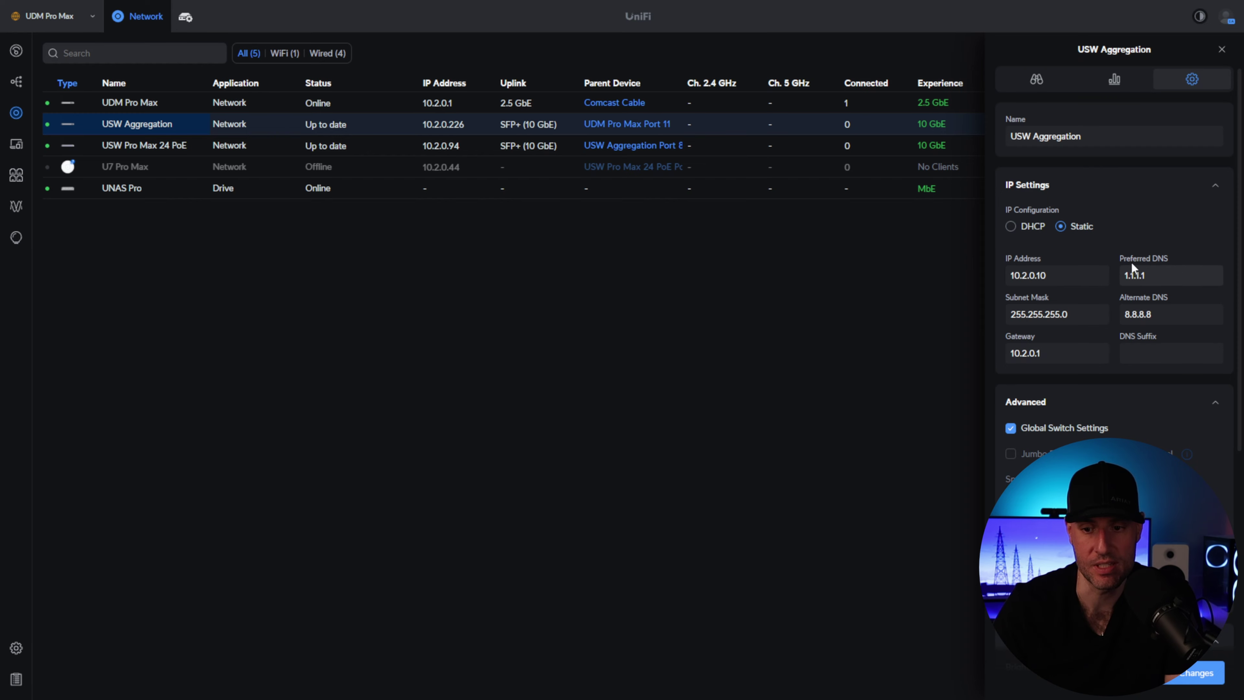
pyautogui.click(1169, 272)
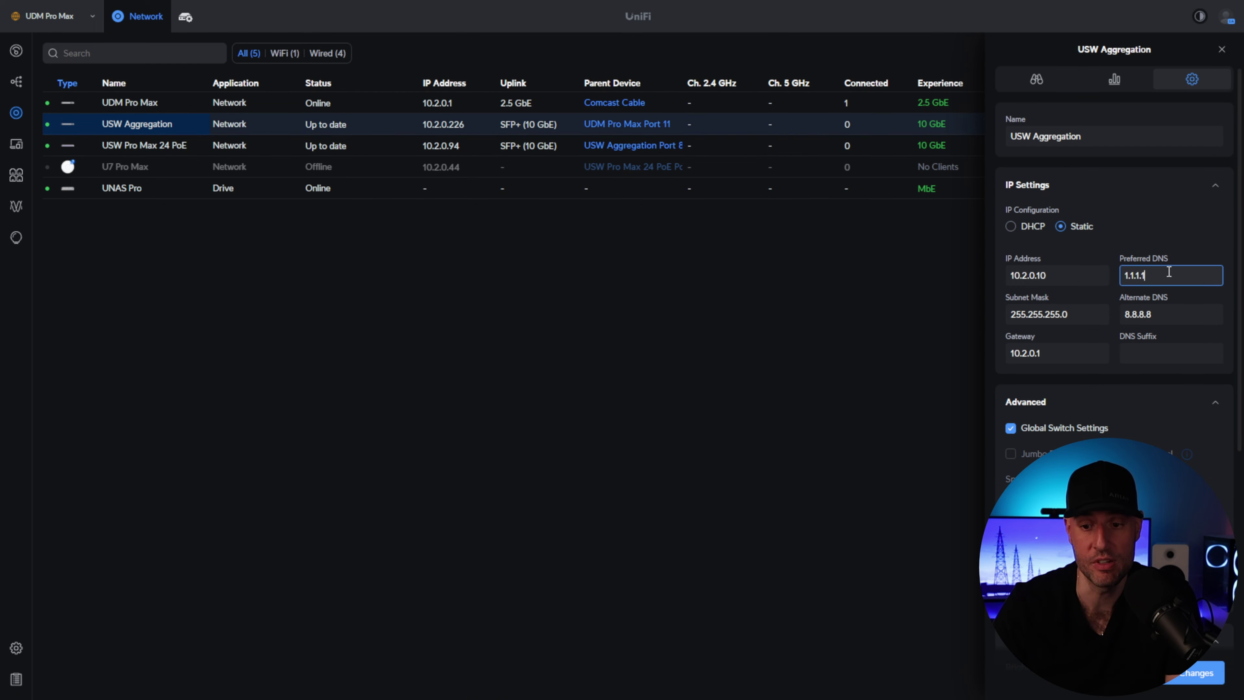
pyautogui.doubleClick(1168, 272)
pyautogui.doubleClick(1154, 319)
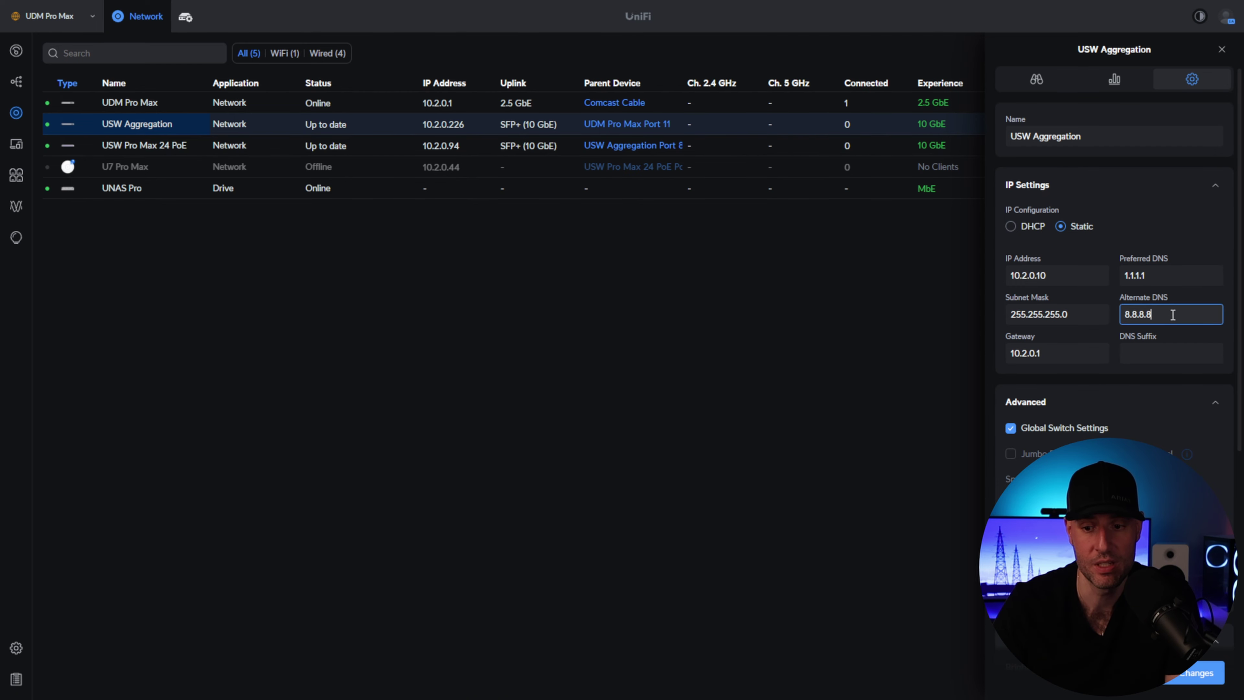
pyautogui.doubleClick(1097, 316)
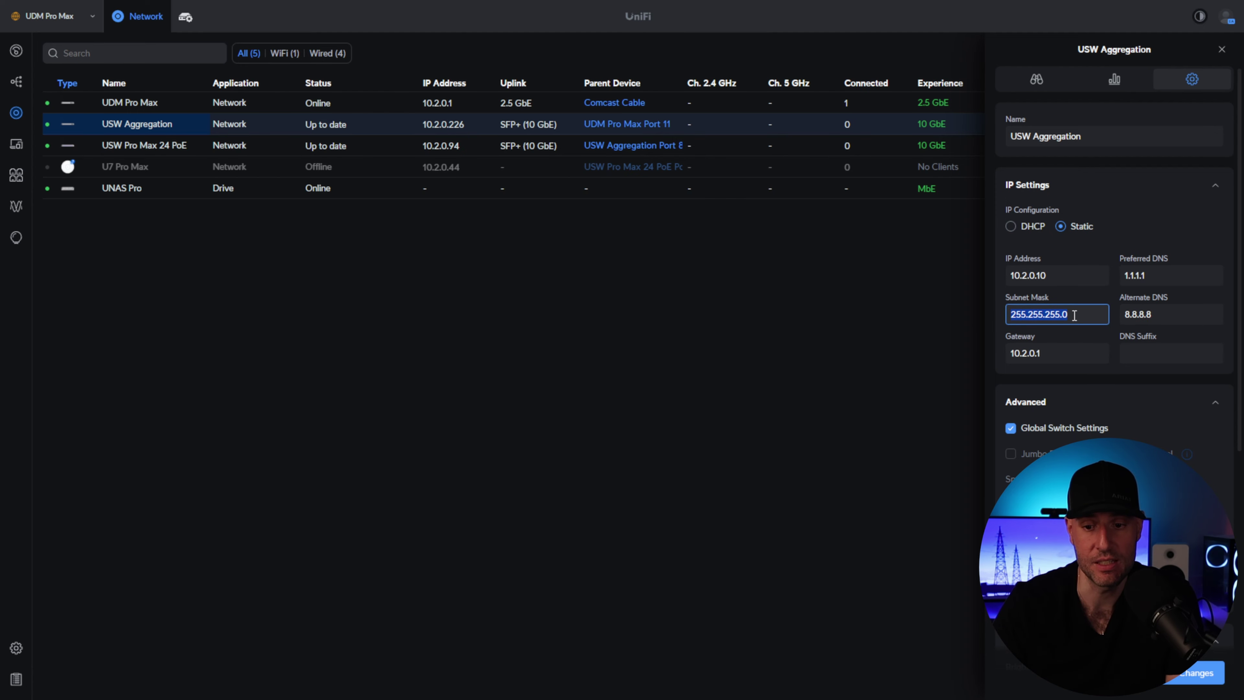
pyautogui.click(1076, 358)
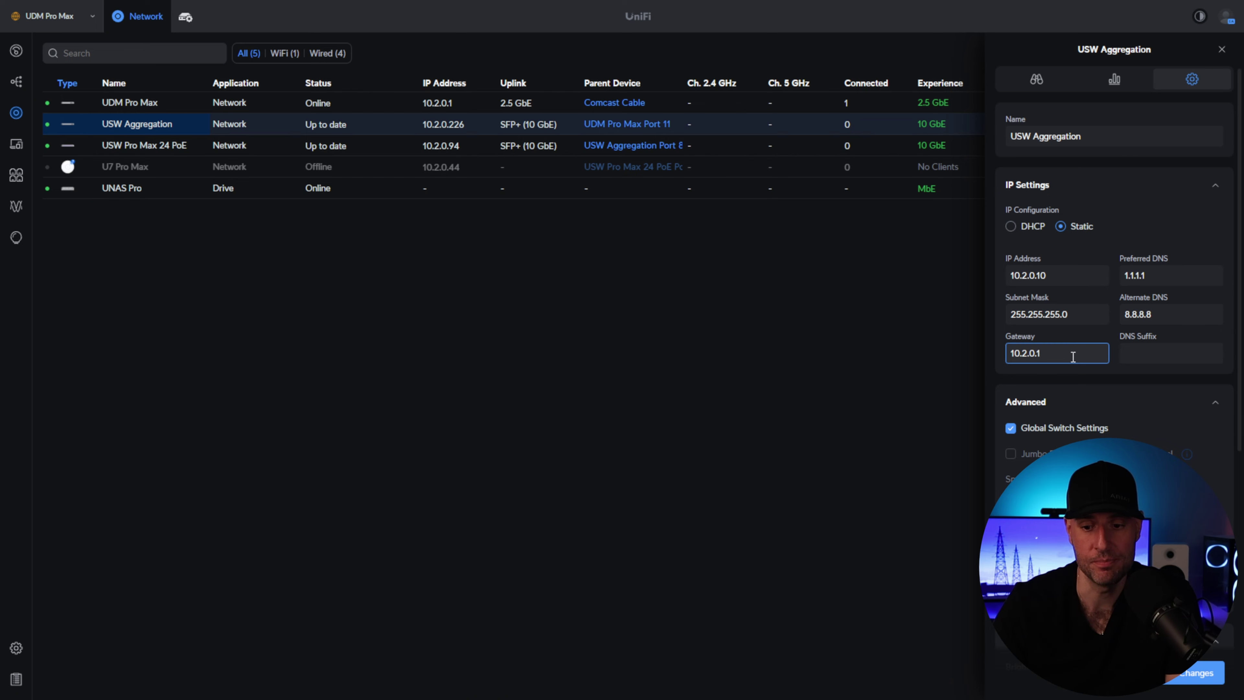
pyautogui.click(1185, 675)
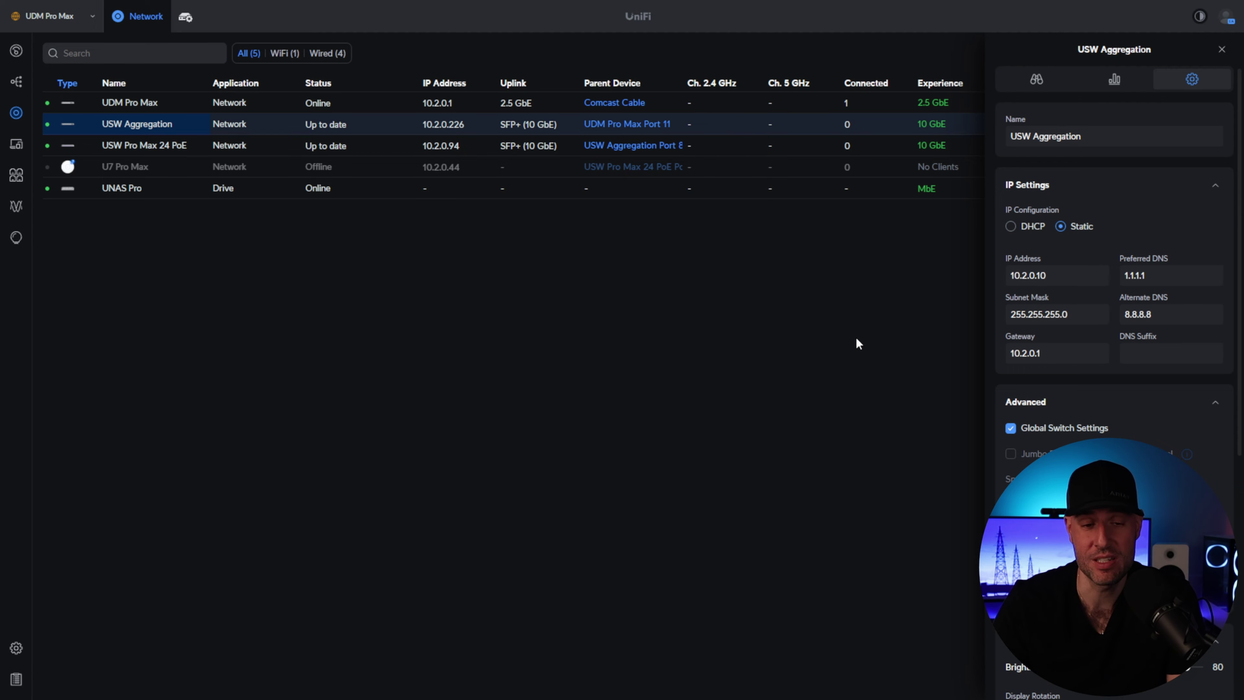
# - Give the USW Pro Max 24 PoE switch a static IP of 10.2.0.11 and apply
pyautogui.click(1221, 50)
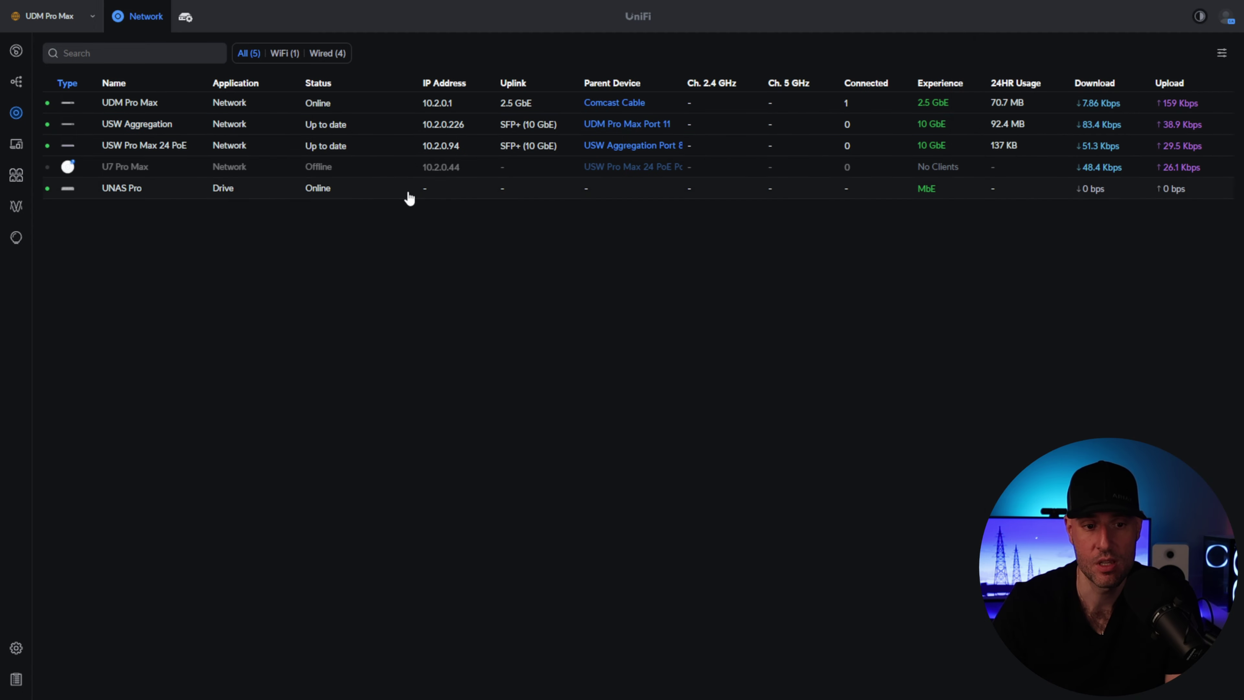
pyautogui.click(360, 148)
pyautogui.click(1192, 79)
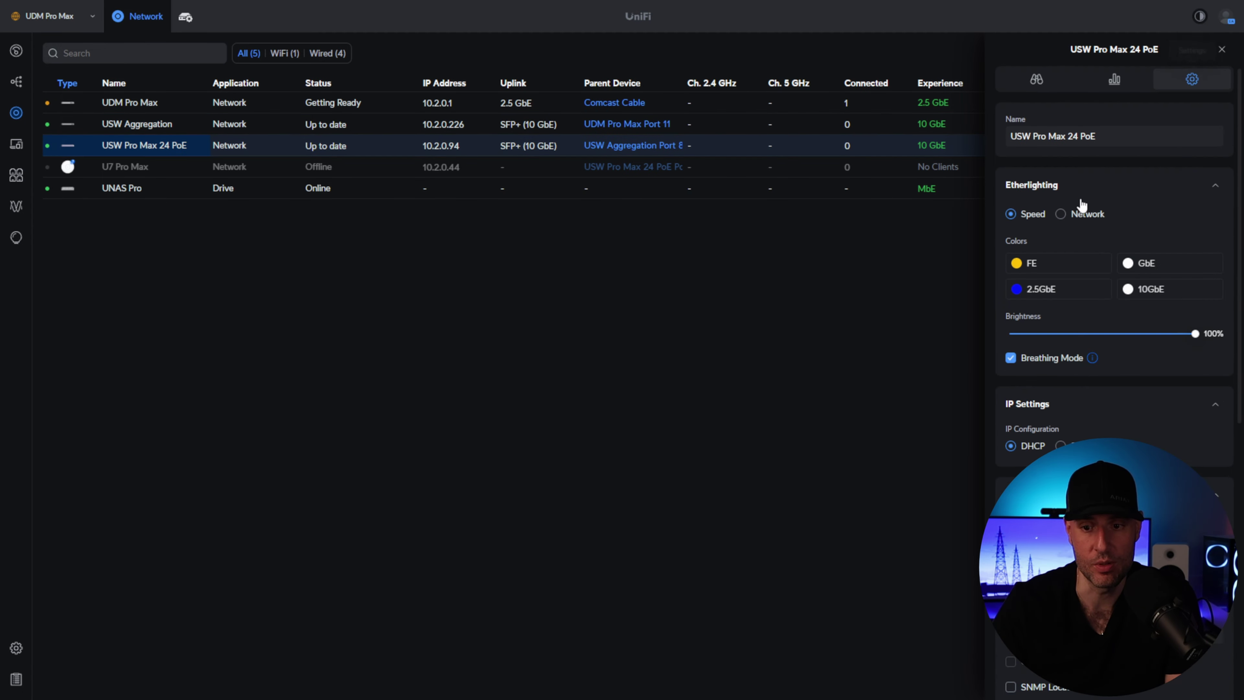
pyautogui.scroll(-1, 1079, 370)
pyautogui.click(1078, 380)
pyautogui.scroll(-1, 1075, 394)
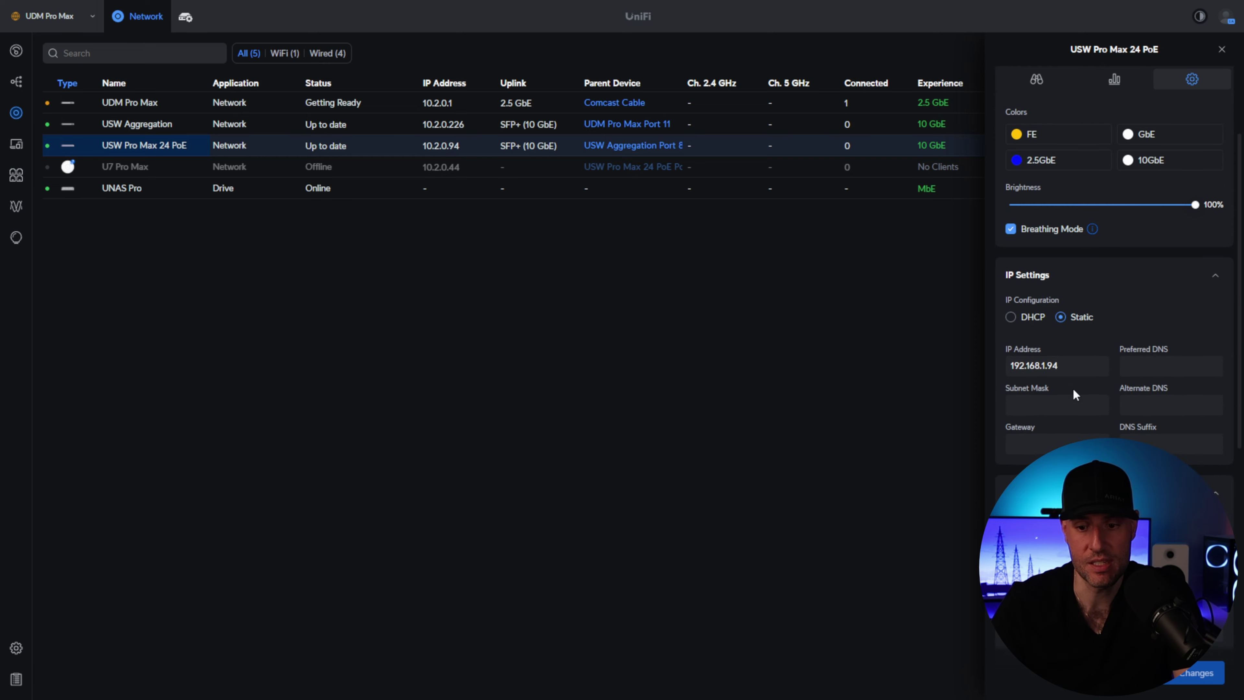
pyautogui.moveTo(1062, 366); pyautogui.dragTo(978, 370)
pyautogui.write('10.2.')
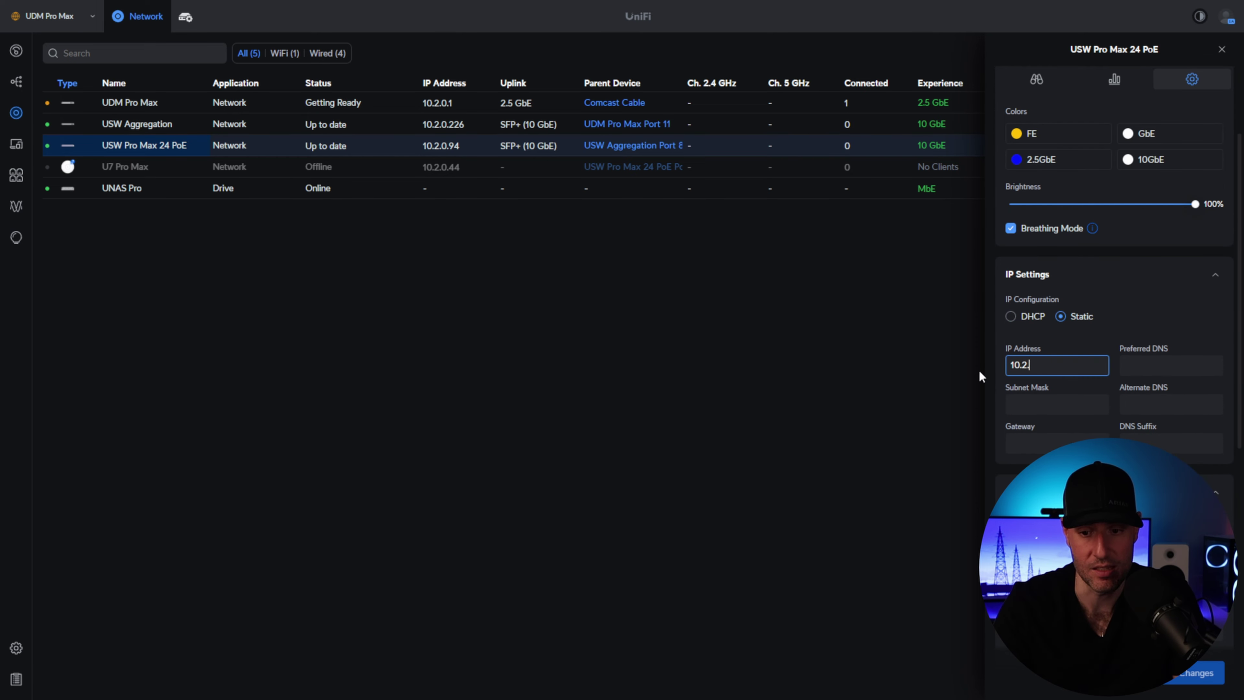
pyautogui.write('0.11')
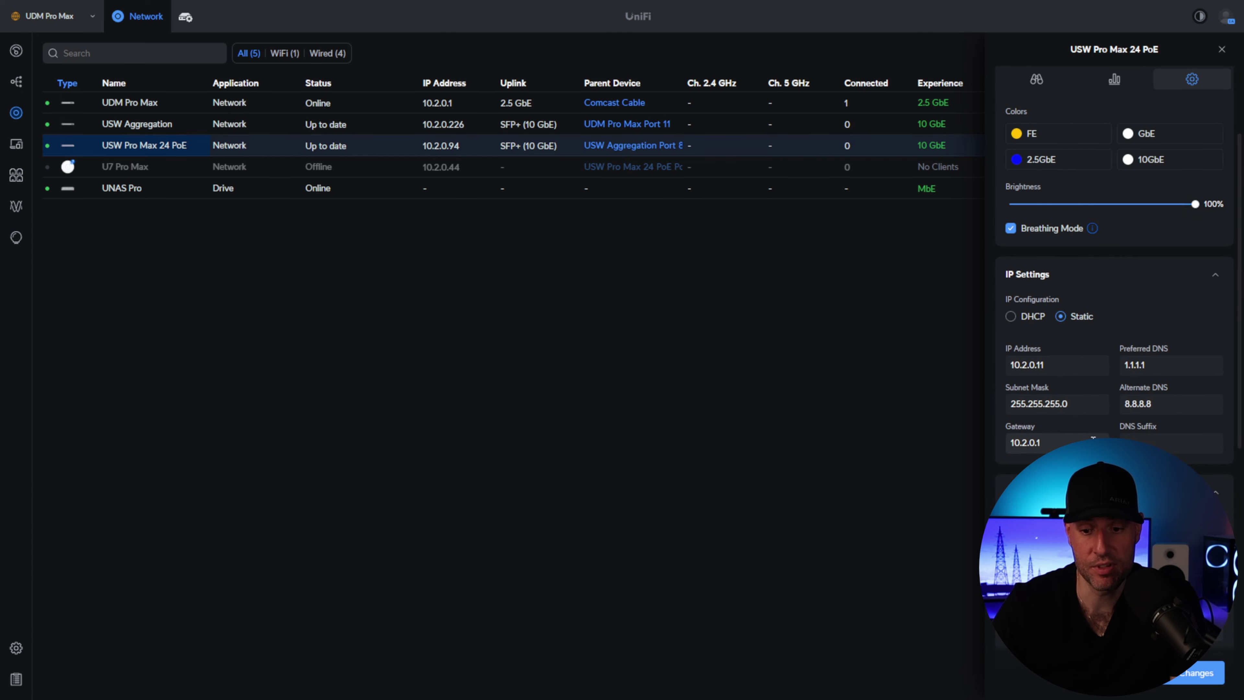
pyautogui.scroll(-1, 1114, 343)
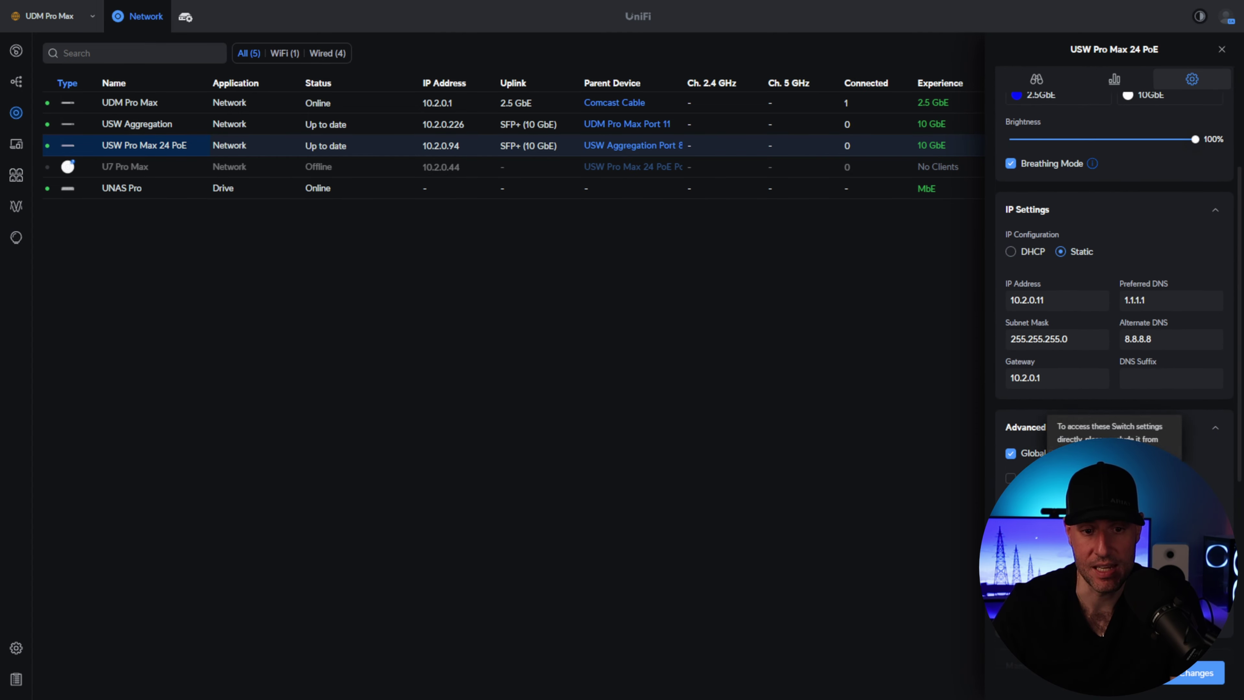
pyautogui.click(1197, 674)
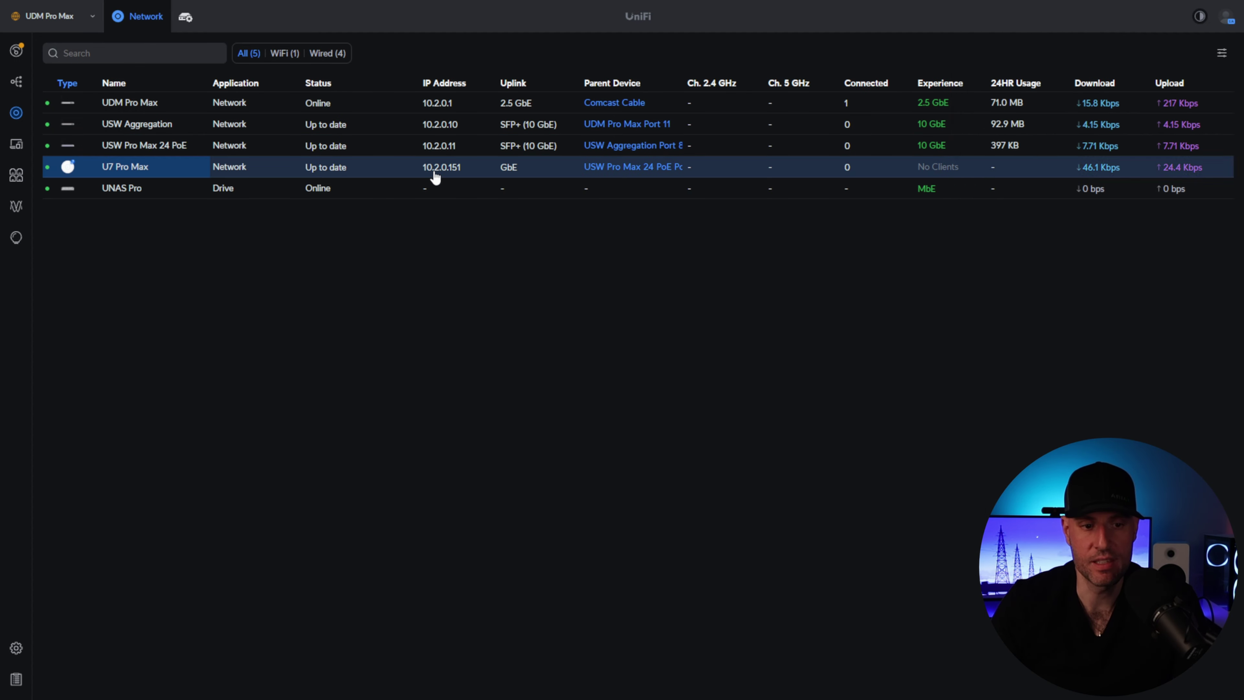
# - Apply the U7 Pro Max settings so it sits at 10.2.0.40, then close its panel
pyautogui.click(434, 172)
pyautogui.click(1191, 79)
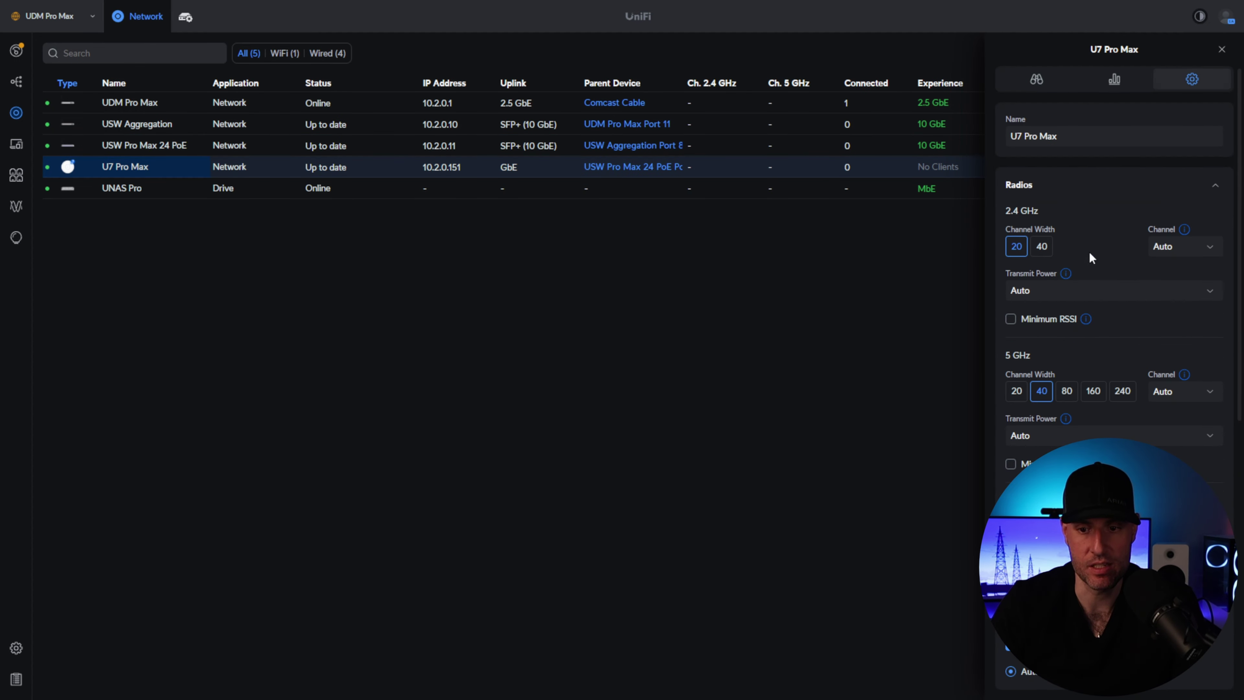
pyautogui.scroll(-5, 1166, 403)
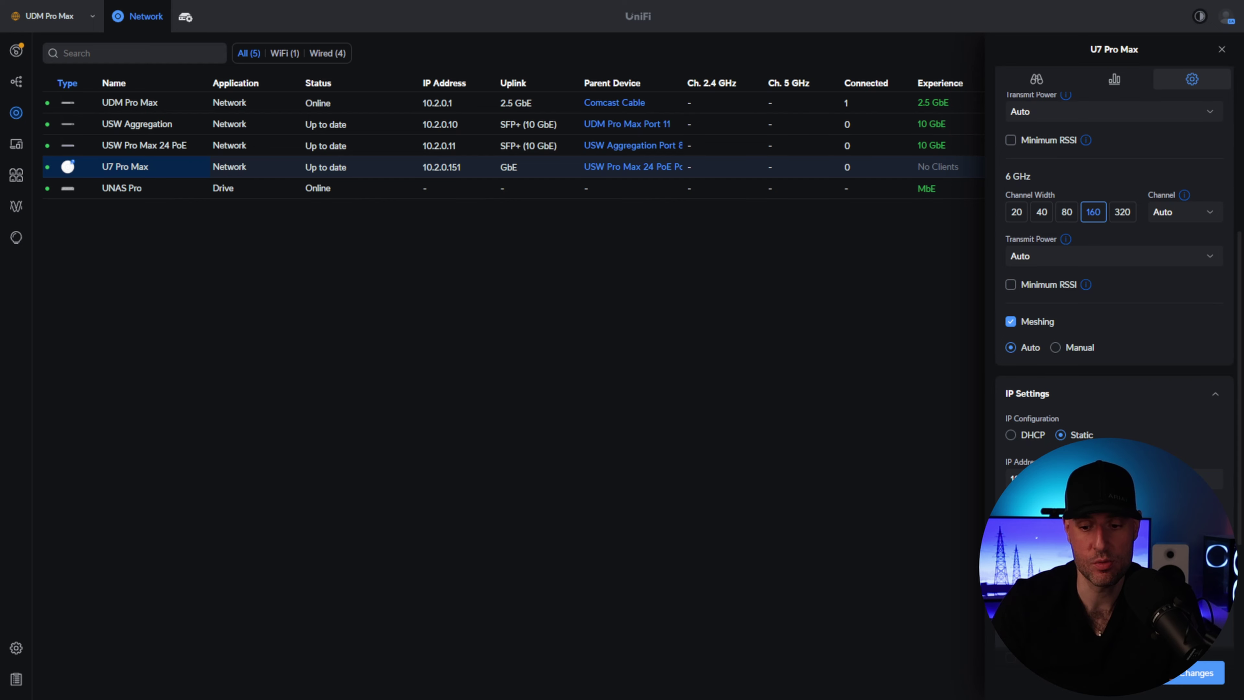
pyautogui.click(1178, 673)
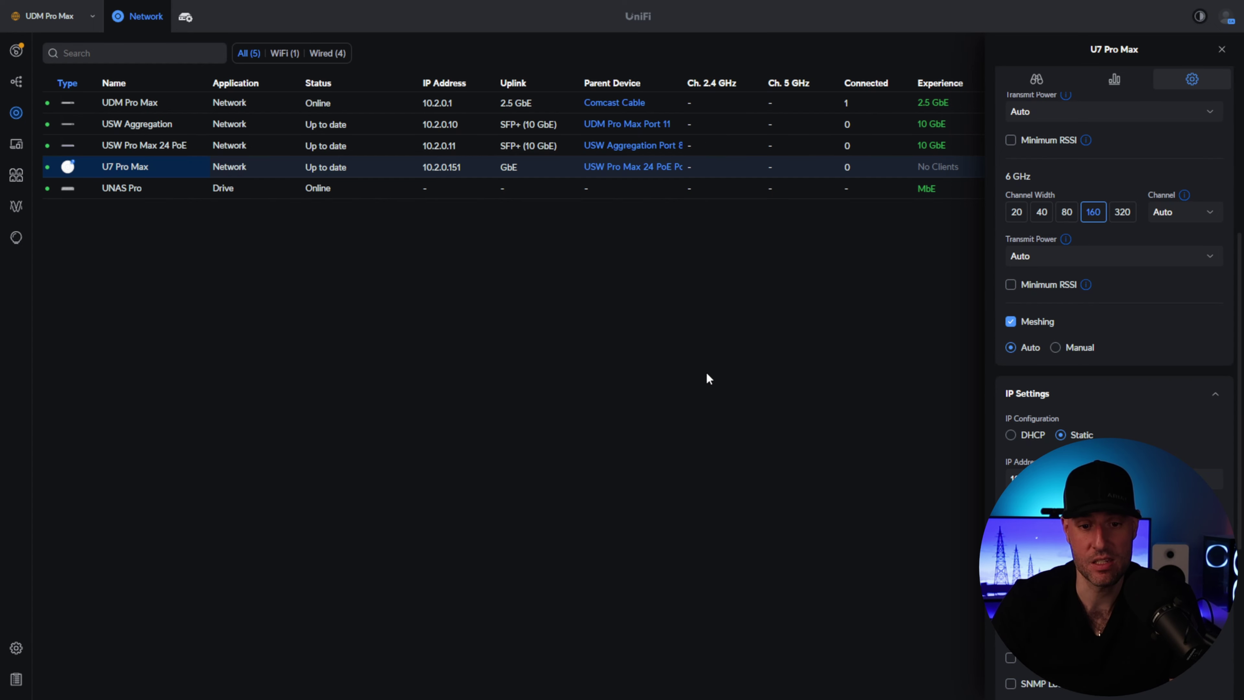
pyautogui.click(1222, 49)
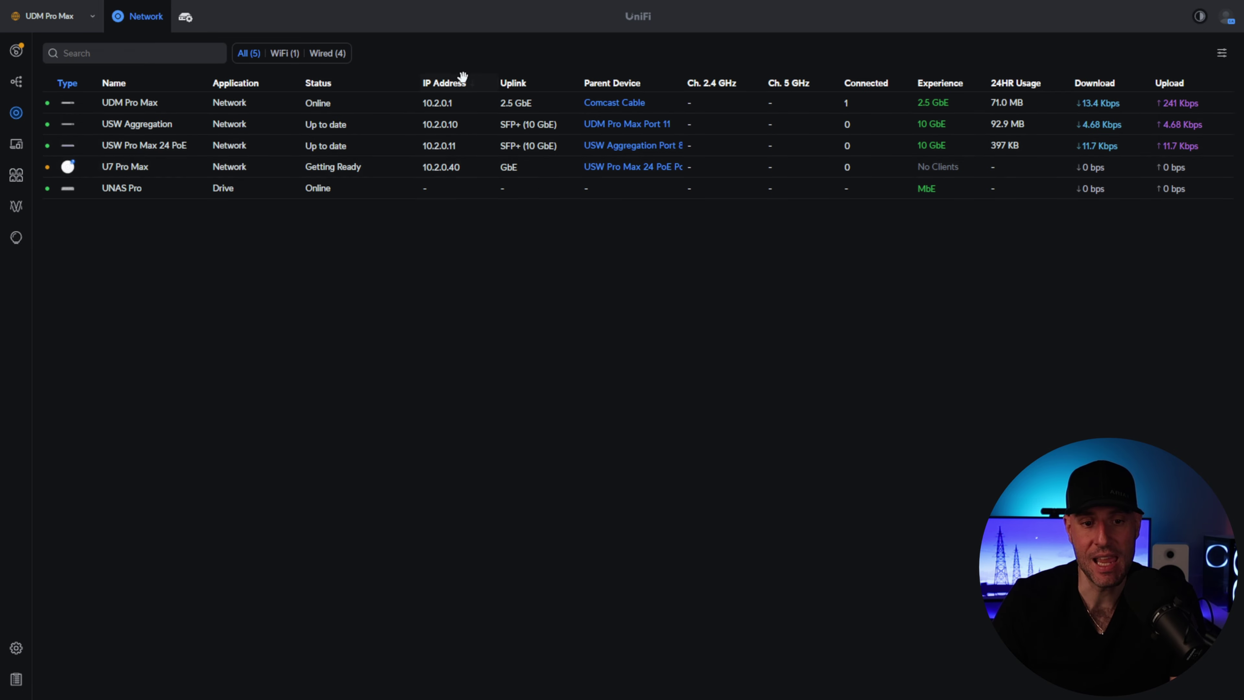
# - Go to the Networks settings page showing the Managment network at 10.2.0.0/24
pyautogui.click(17, 648)
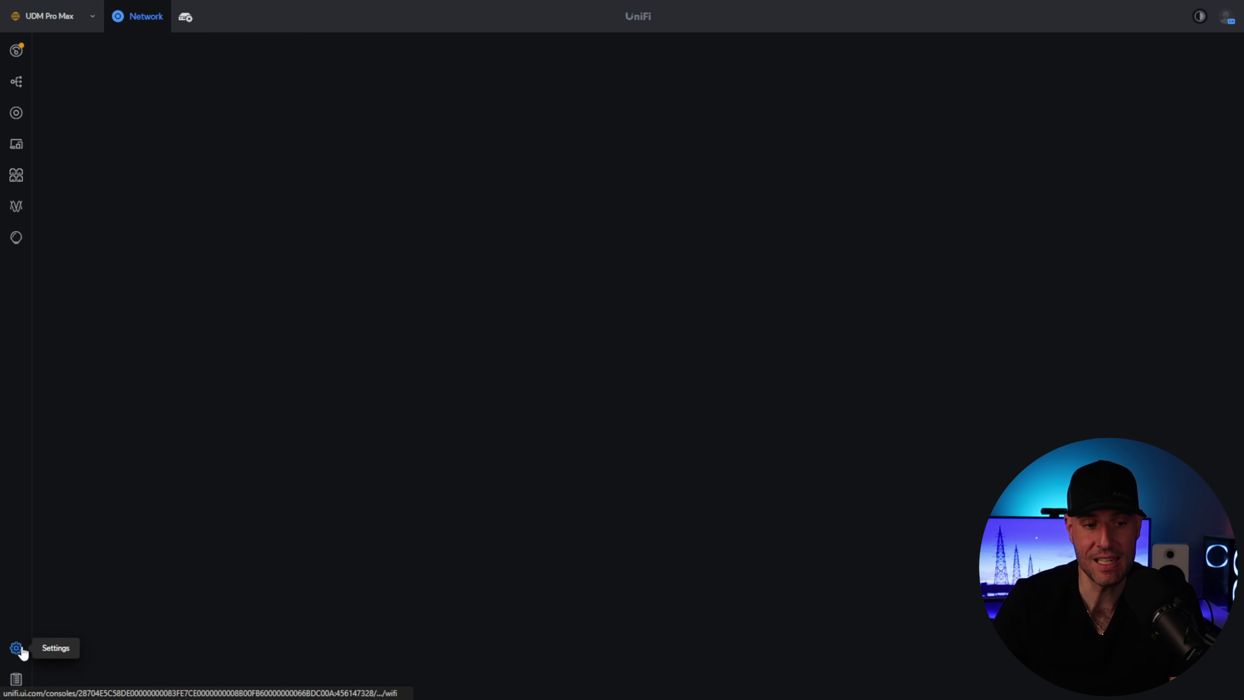
pyautogui.click(105, 105)
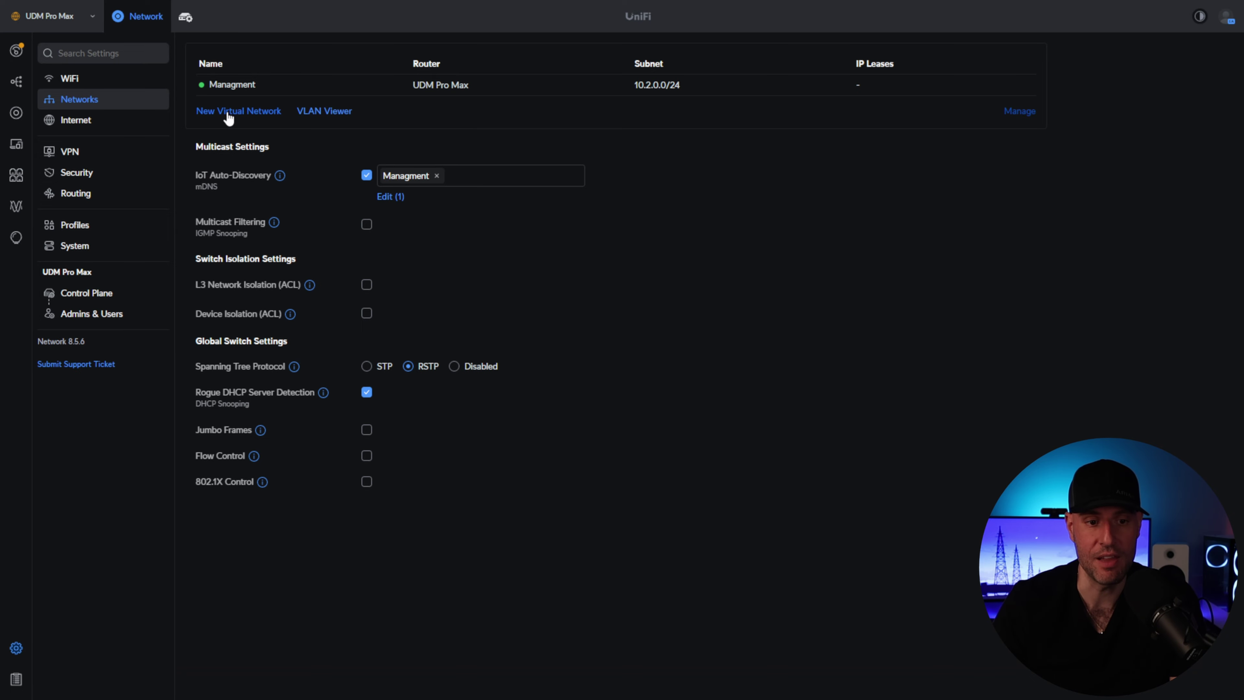
# - Create a new network named Trusted with host 10.2.1.1, Manual settings and VLAN 21
pyautogui.click(274, 116)
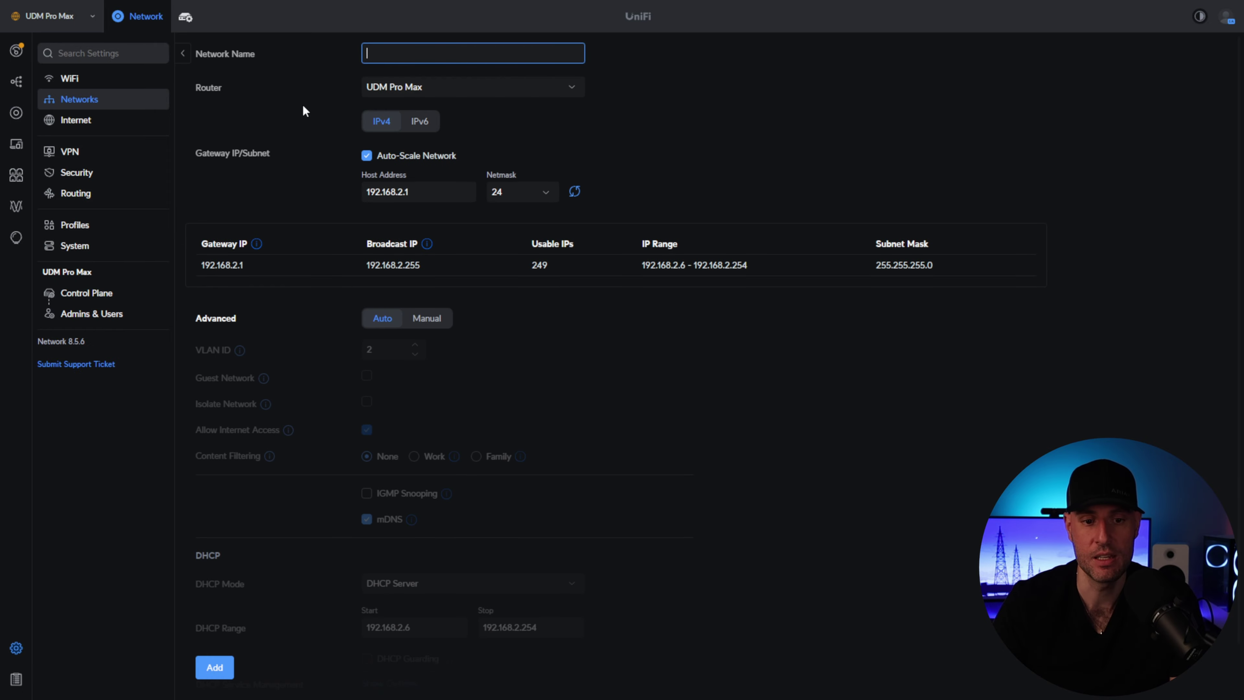
pyautogui.write('T')
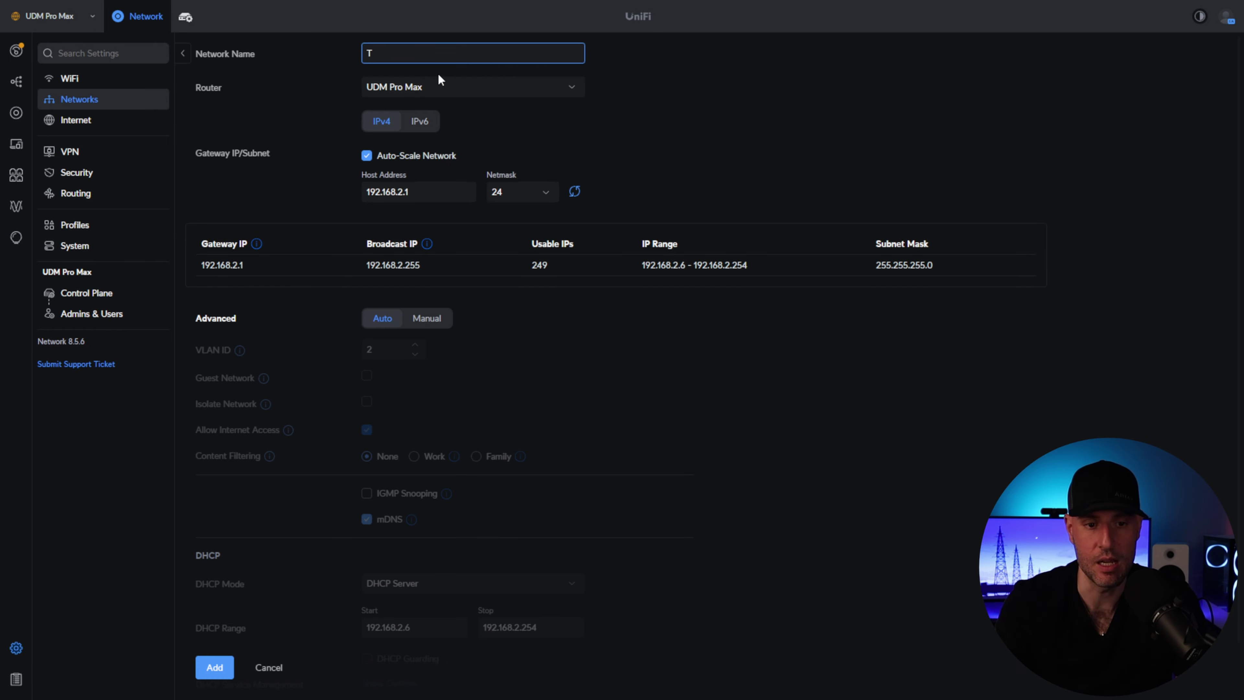
pyautogui.write('rusted')
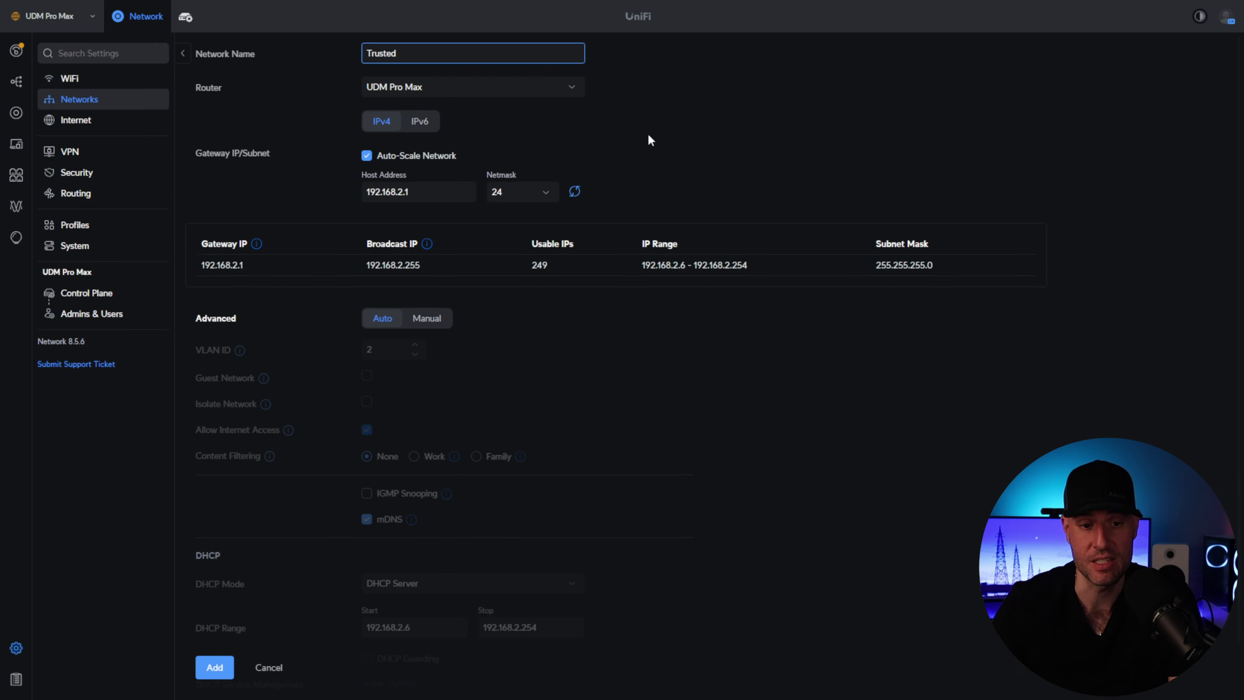
pyautogui.click(673, 128)
pyautogui.moveTo(436, 186); pyautogui.dragTo(341, 193)
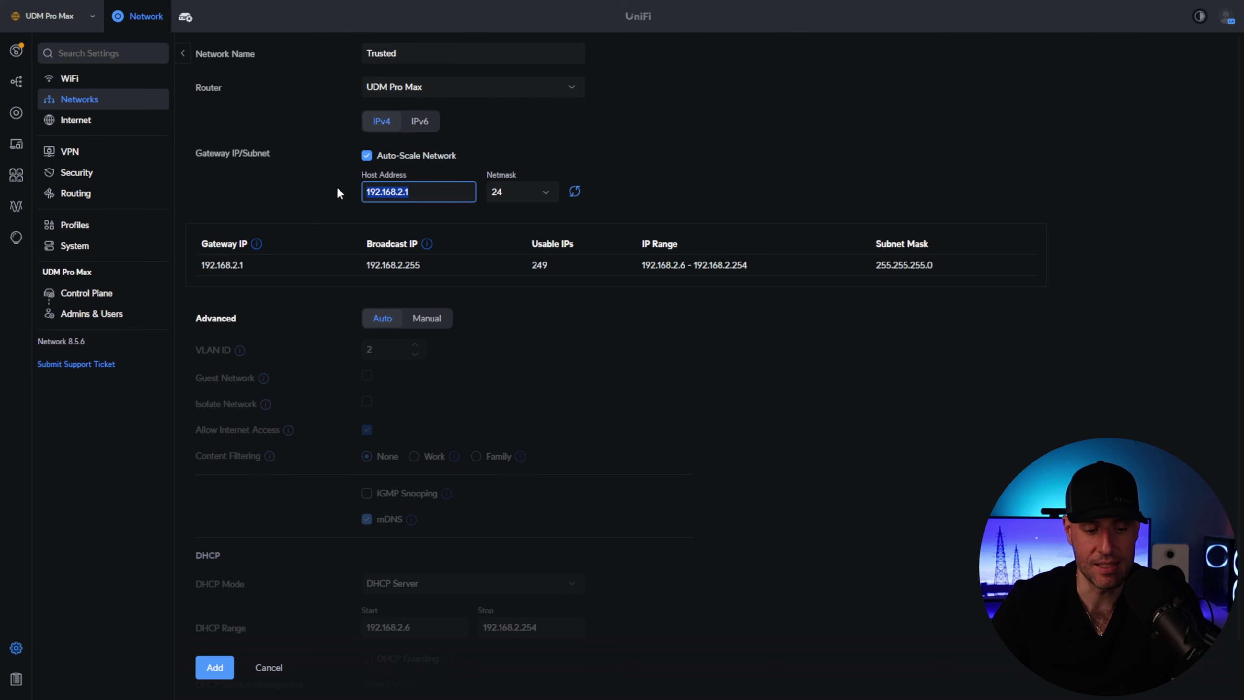
pyautogui.write('10.2.1')
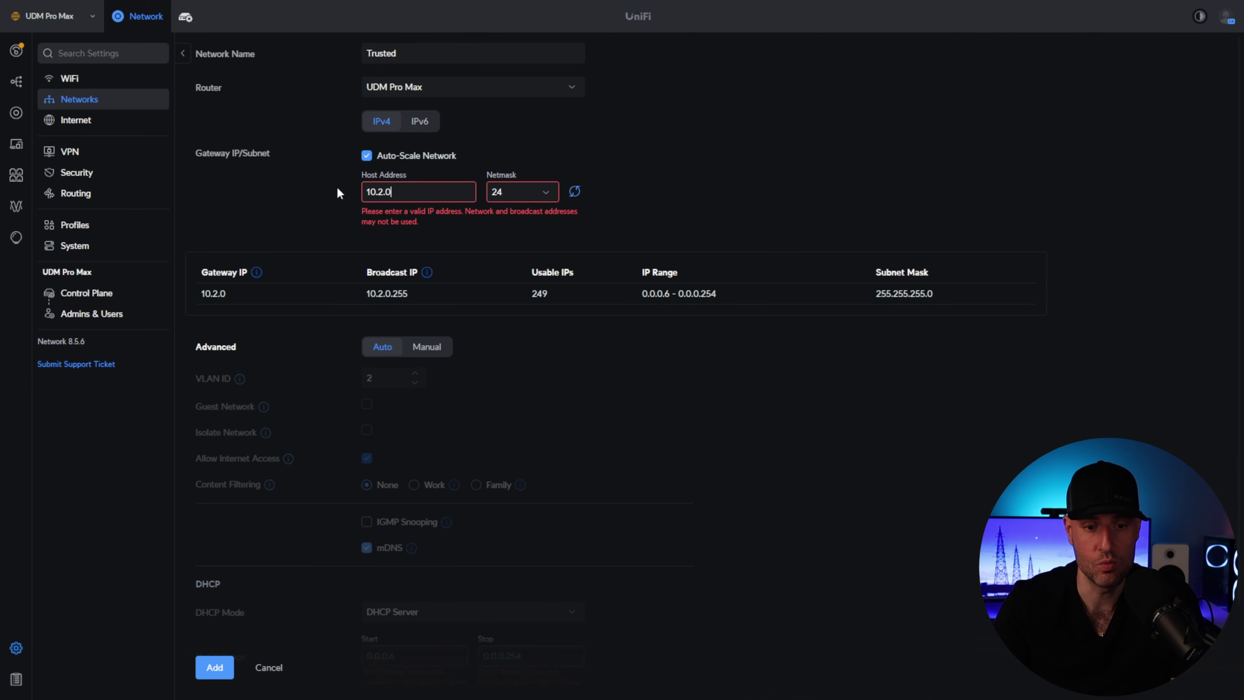
pyautogui.write('.1')
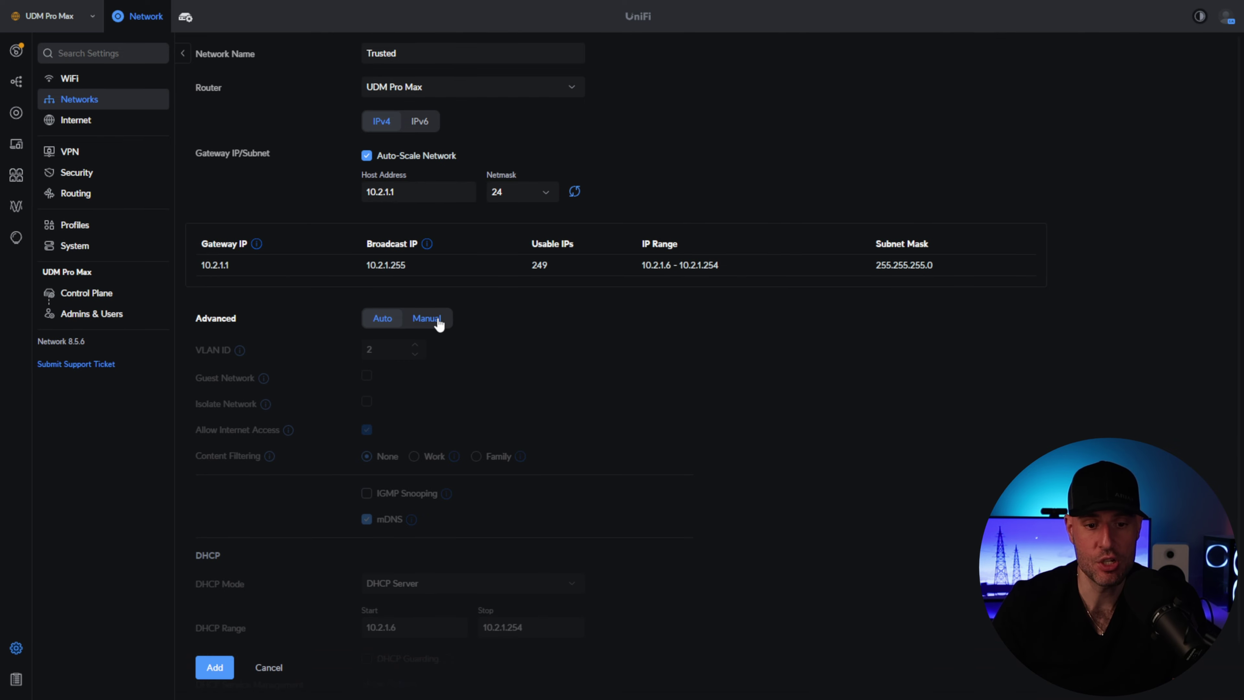
pyautogui.click(437, 321)
pyautogui.click(389, 349)
pyautogui.write('1')
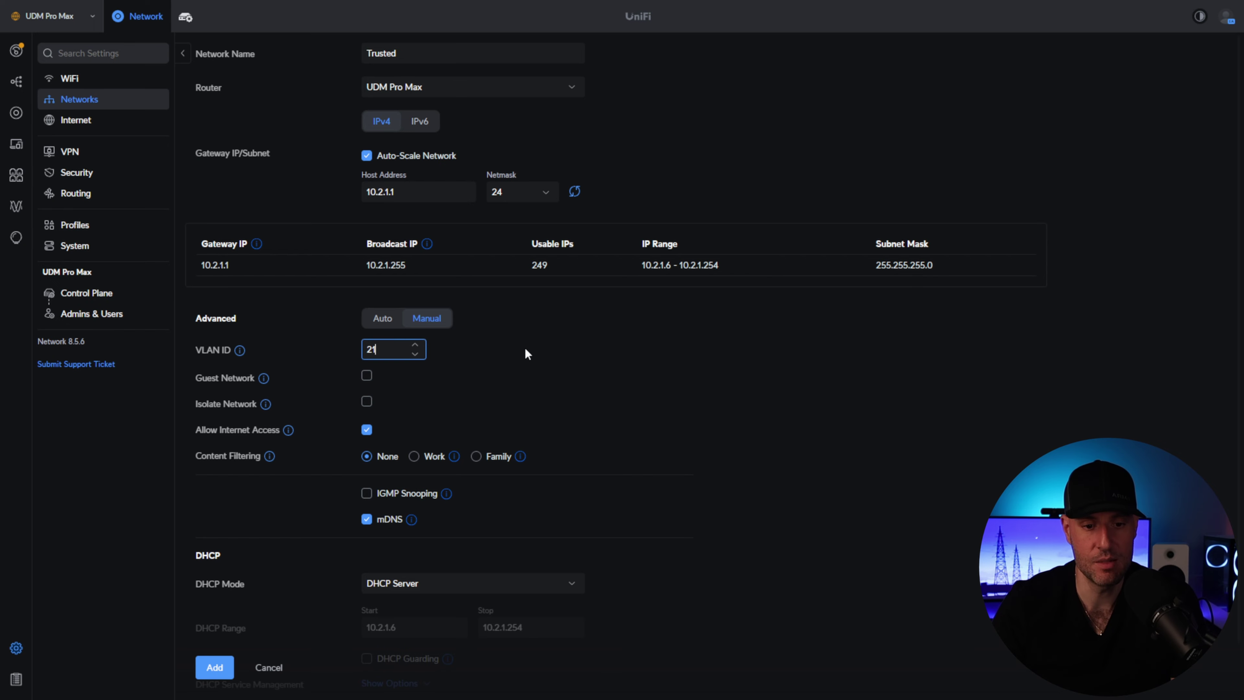
pyautogui.click(534, 349)
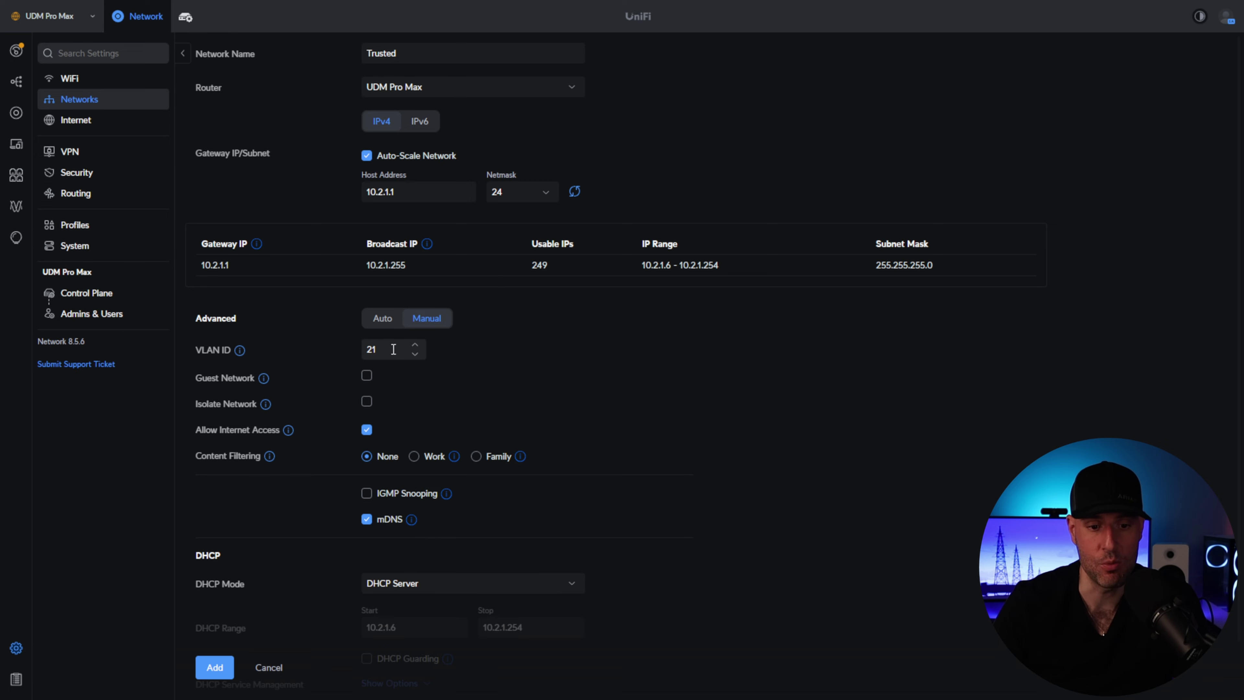
# - Turn off Auto-Scale and set the DHCP range to 10.2.1.50–10.2.1.200
pyautogui.scroll(-1, 511, 391)
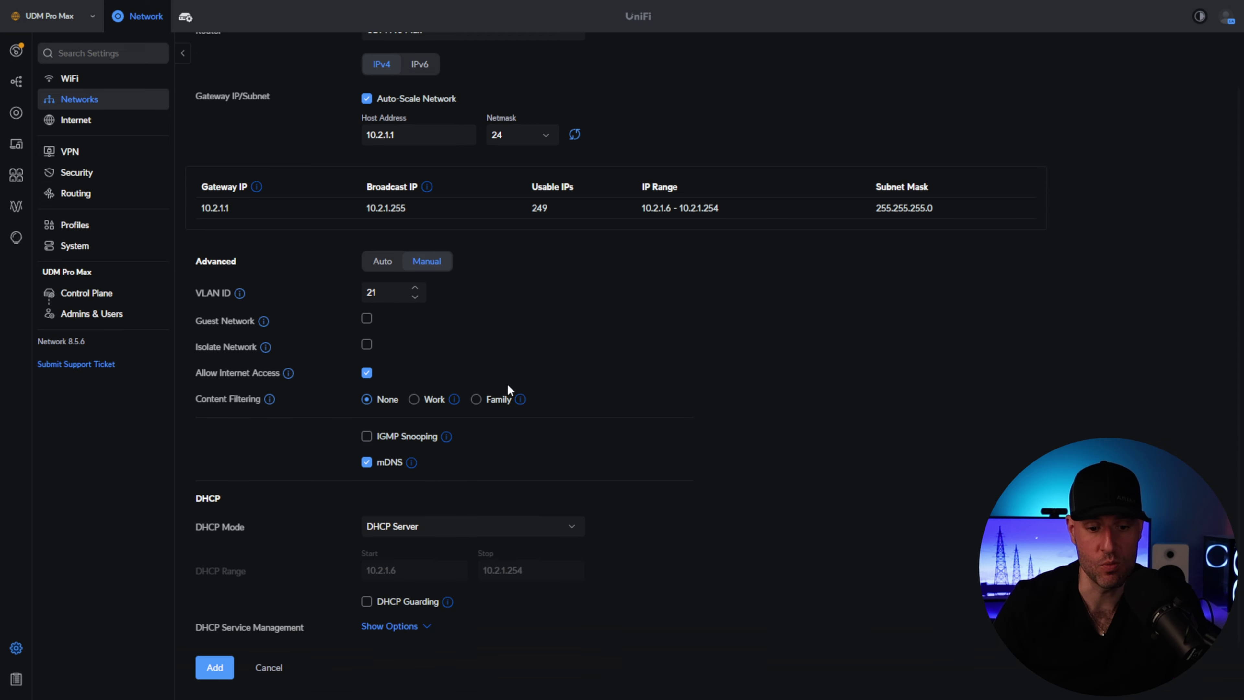
pyautogui.click(405, 100)
pyautogui.click(413, 572)
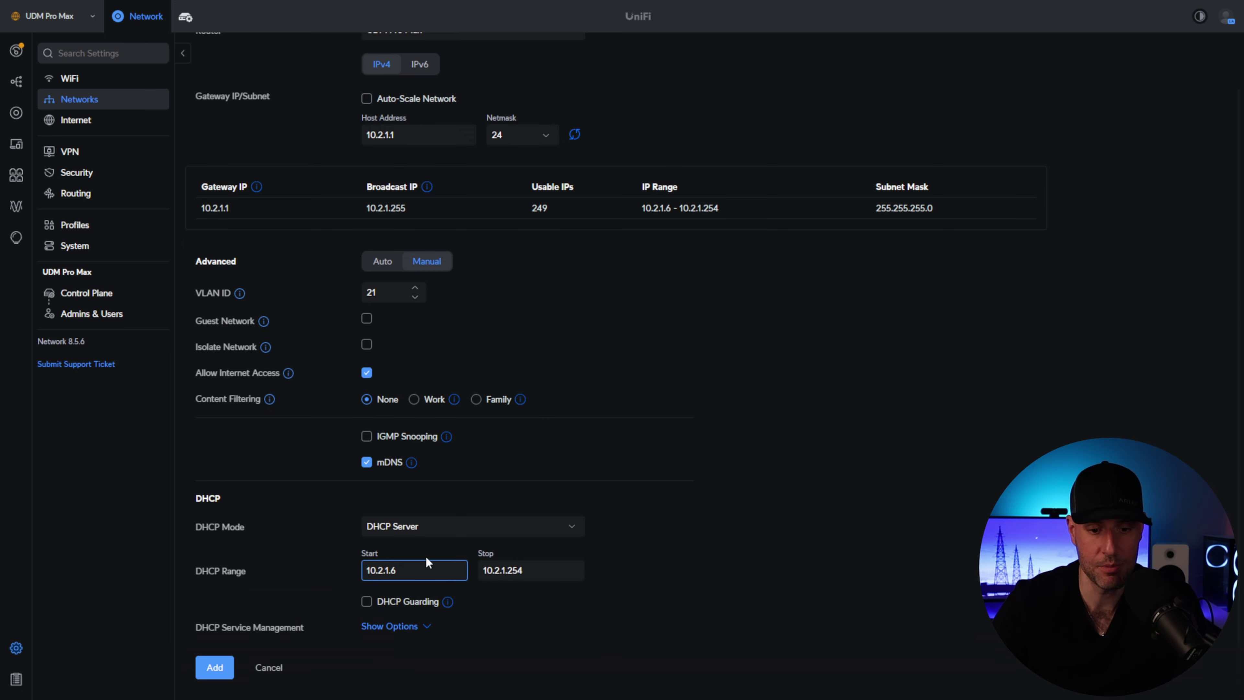
pyautogui.press('BackSpace')
pyautogui.write('50')
pyautogui.click(552, 567)
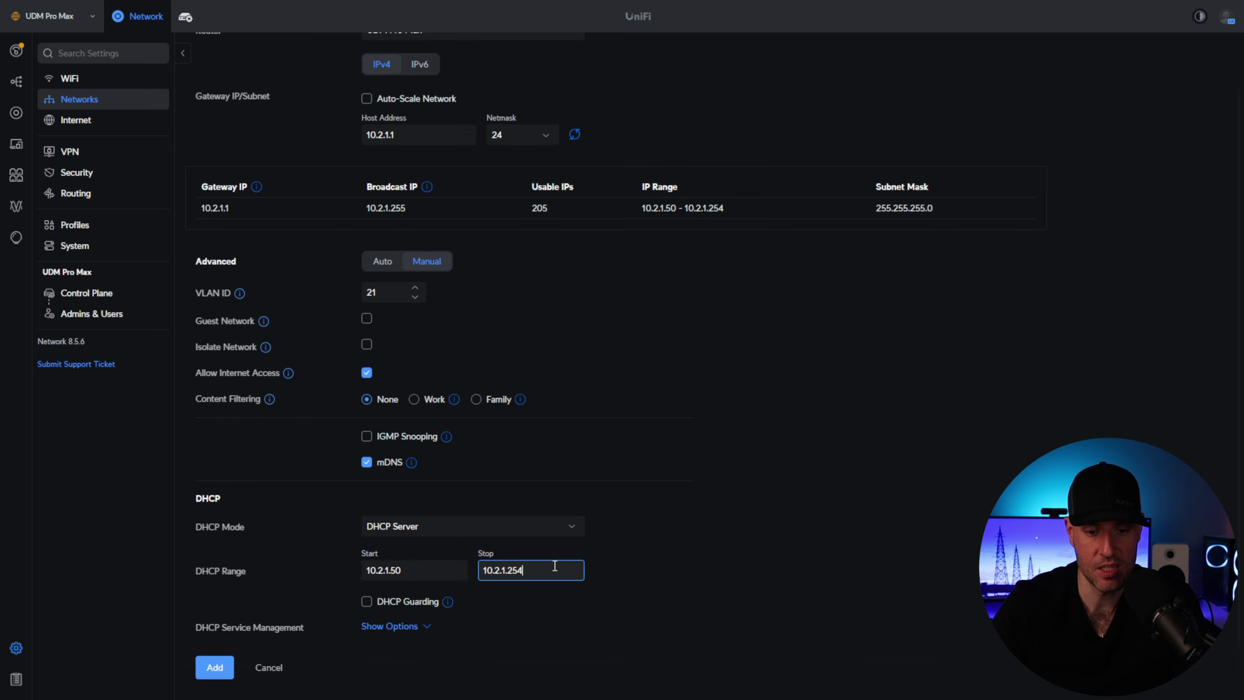
pyautogui.press('BackSpace')
pyautogui.press('BackSpace')
pyautogui.write('00')
pyautogui.click(698, 496)
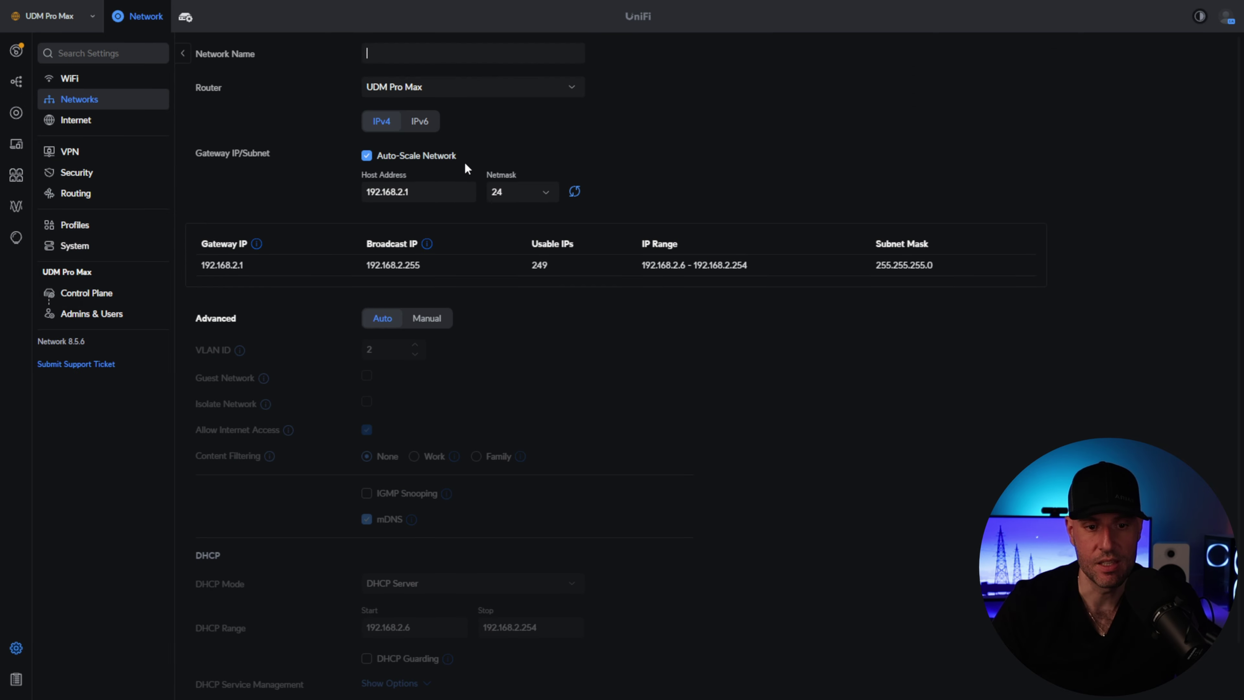
# - Name the new network IoT with host 10.2.10.1, Auto-Scale off and Manual advanced settings
pyautogui.write('IoT')
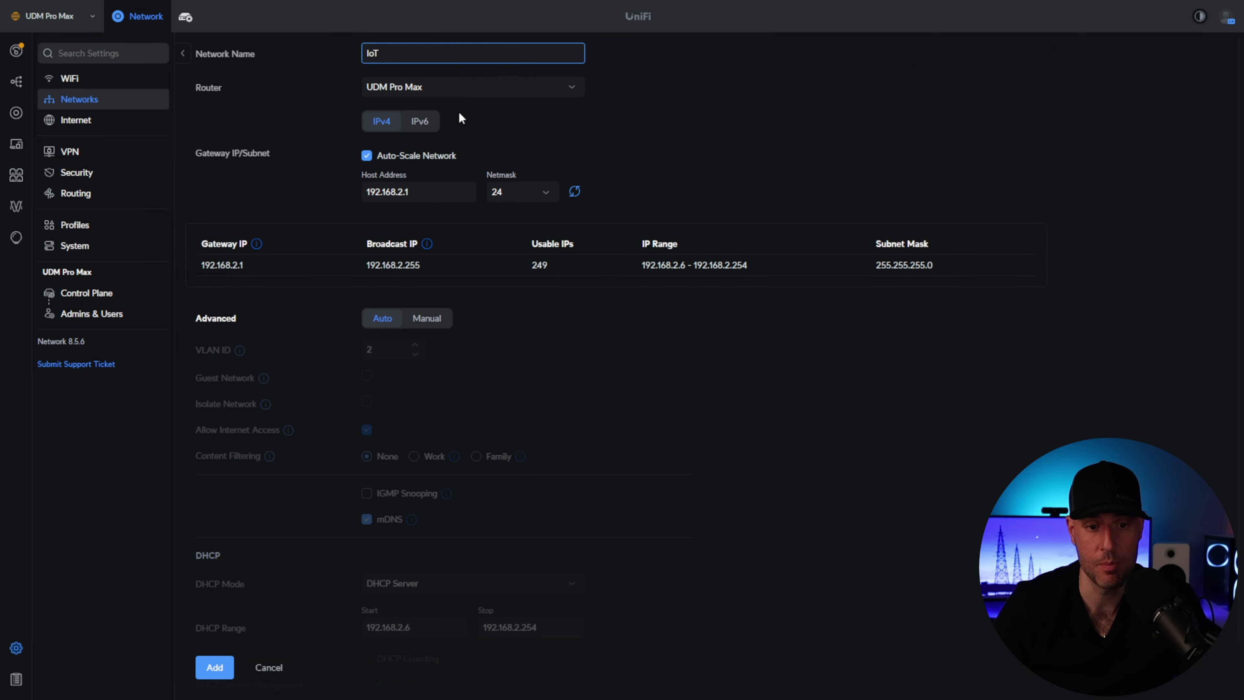
pyautogui.tripleClick(419, 191)
pyautogui.write('10.2.10.1')
pyautogui.click(675, 186)
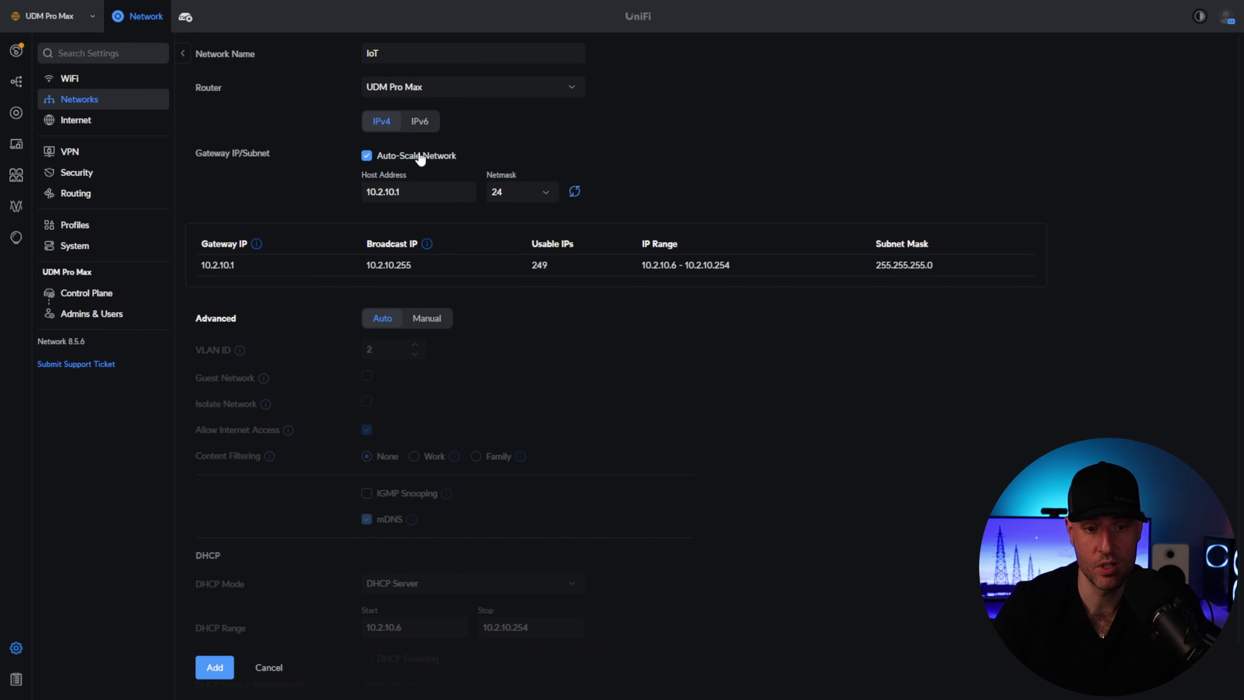
pyautogui.click(392, 156)
pyautogui.click(437, 328)
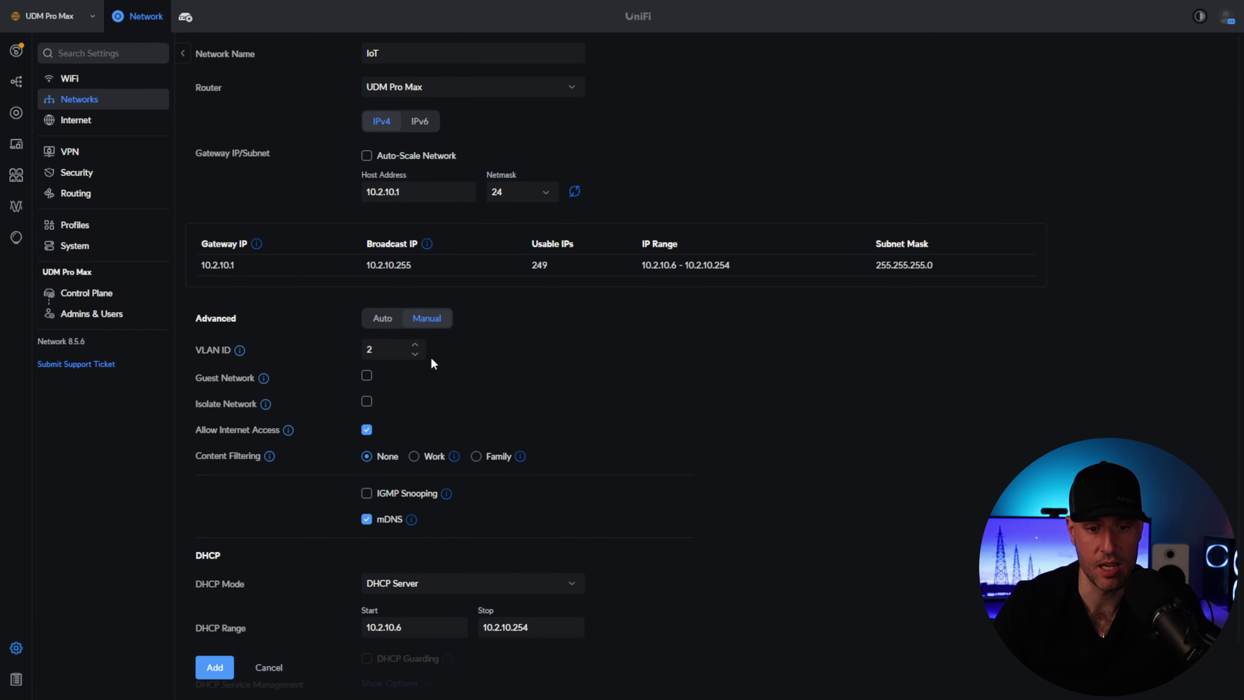
# - Set VLAN ID 210 and a DHCP start address of 10.2.10.50
pyautogui.click(385, 349)
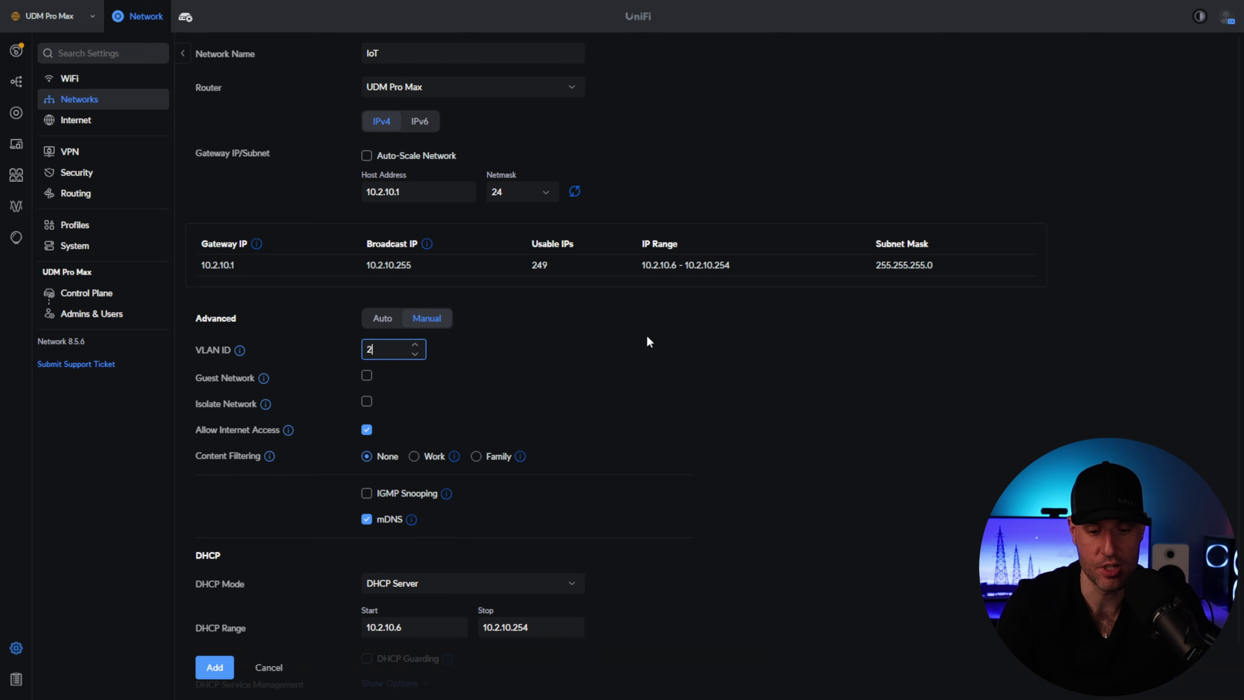
pyautogui.write('10')
pyautogui.click(649, 351)
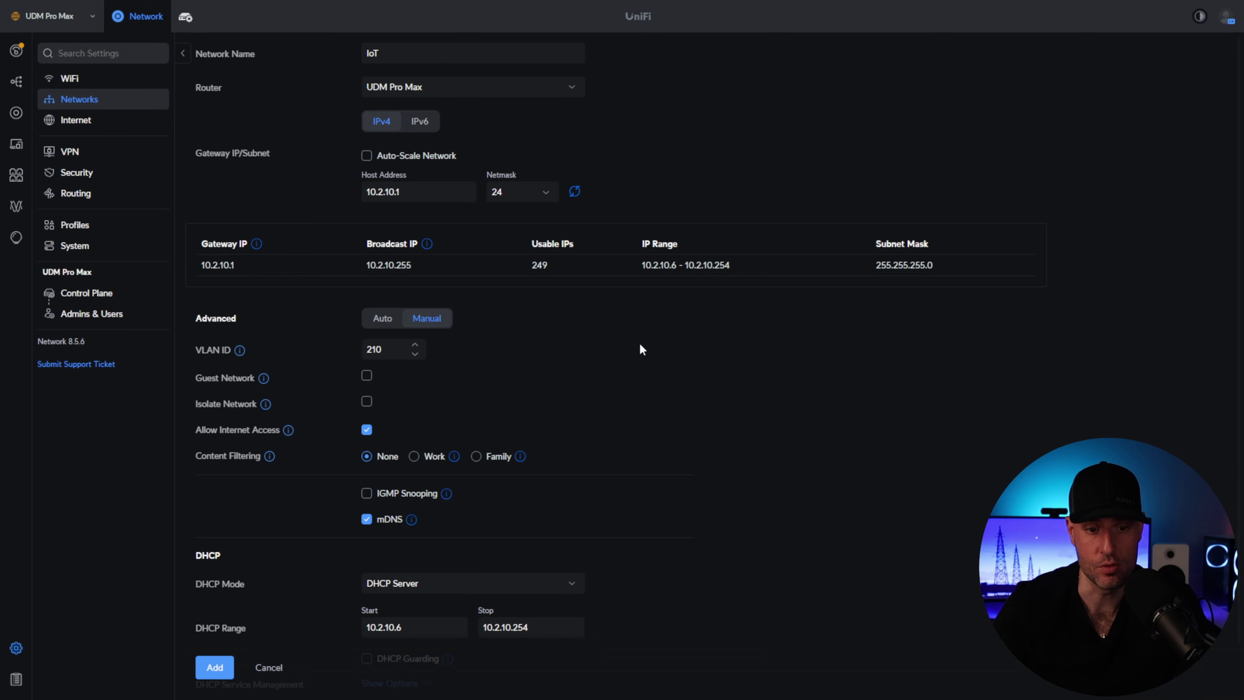
pyautogui.scroll(-1, 583, 358)
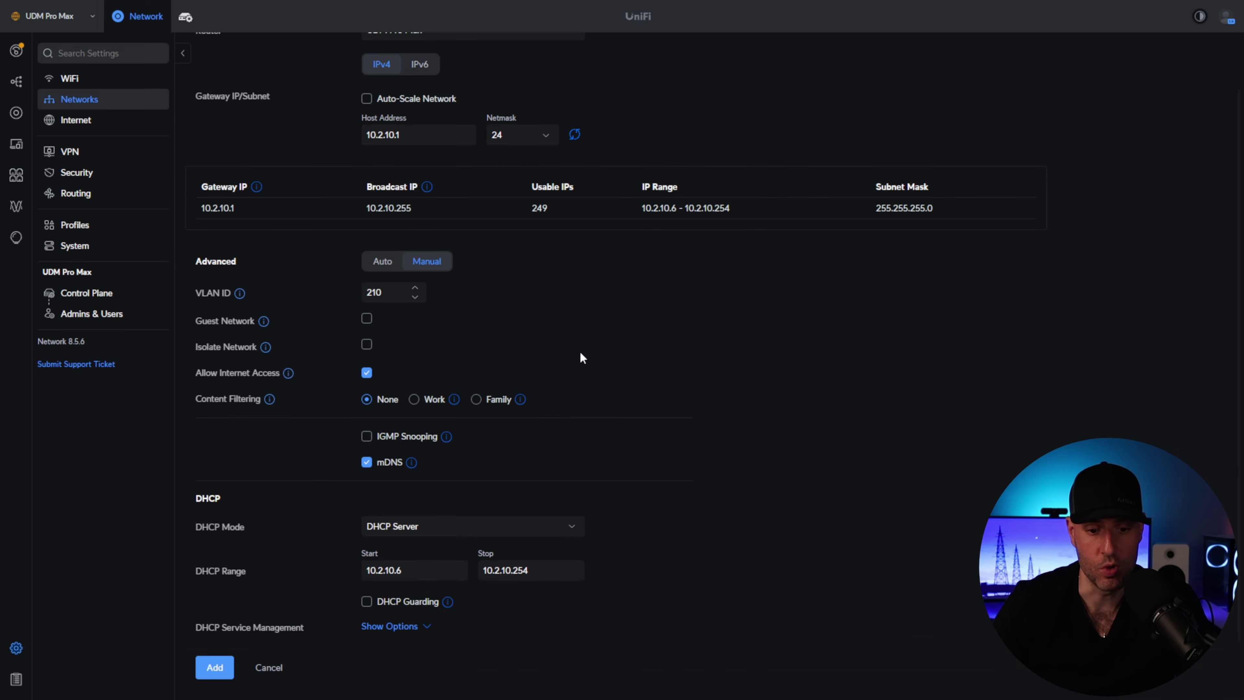
pyautogui.click(410, 573)
pyautogui.press('BackSpace')
pyautogui.write('50')
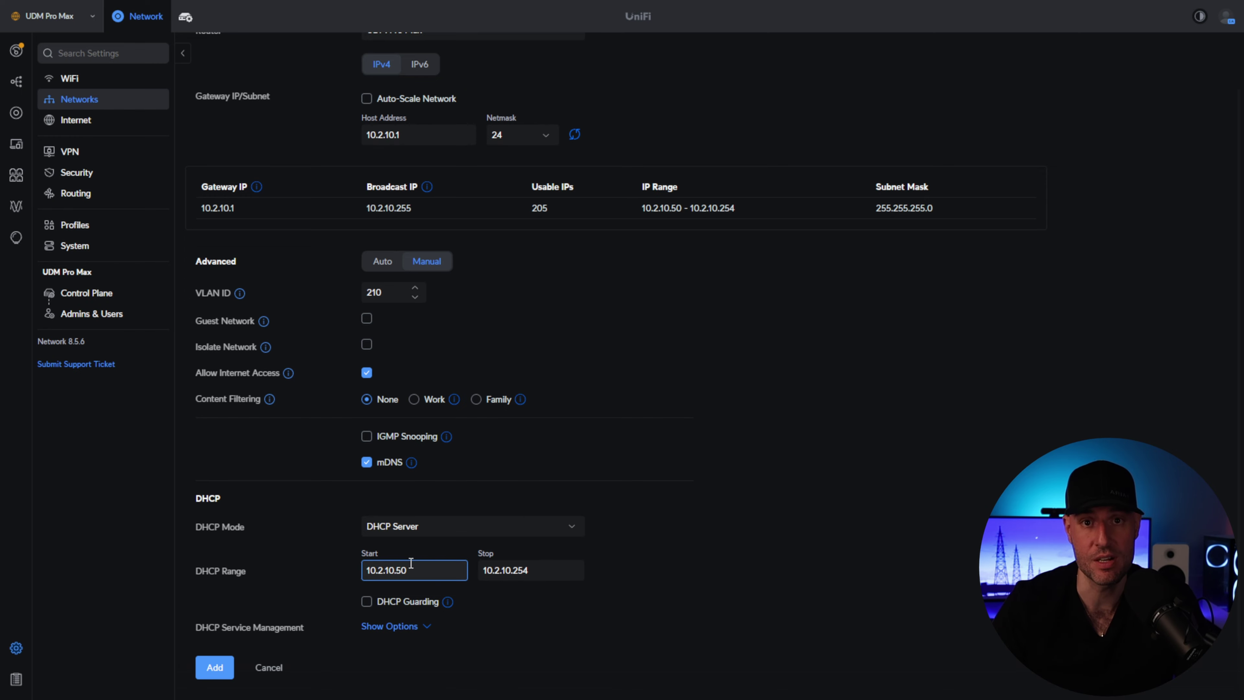
# - Enable Isolate Network for IoT, review its DHCP options, and add it as VLAN 210
pyautogui.click(198, 330)
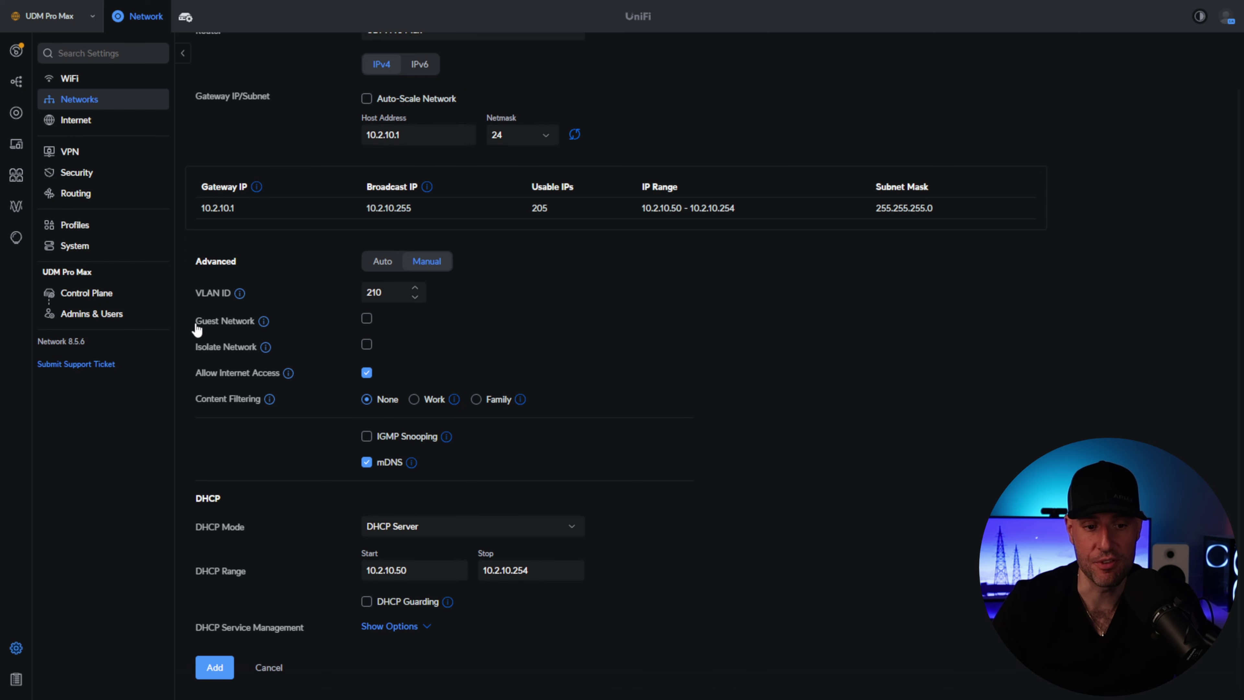
pyautogui.moveTo(265, 347)
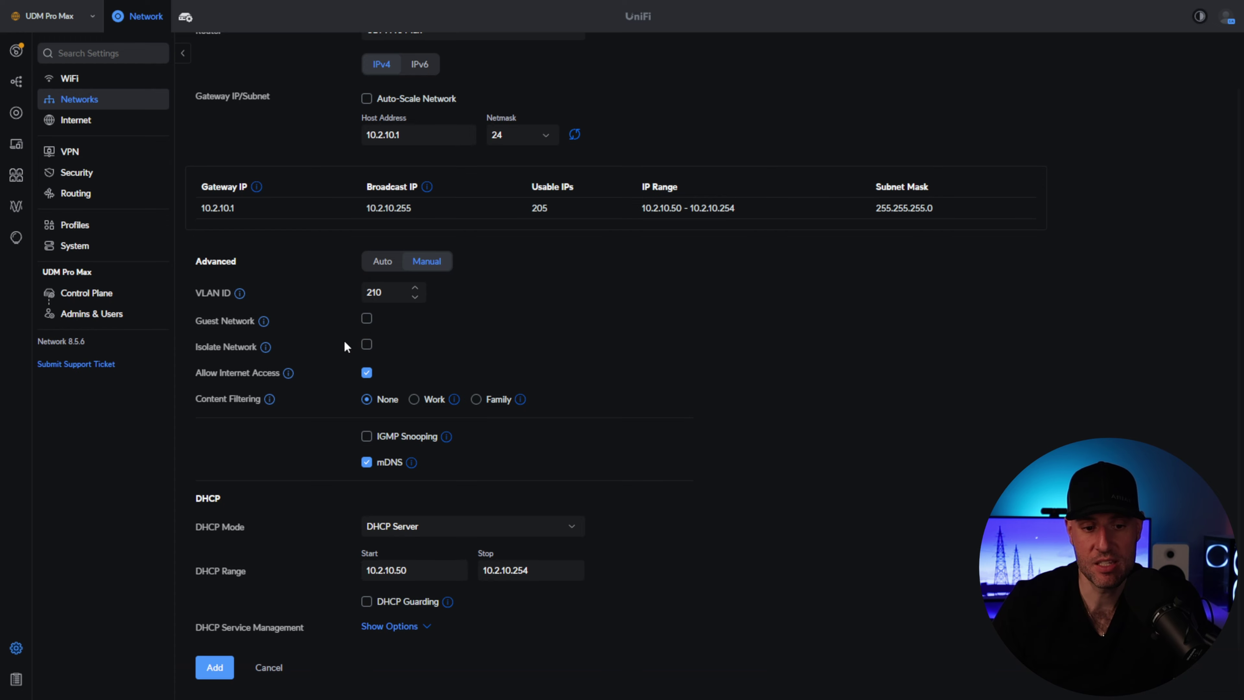
pyautogui.click(366, 345)
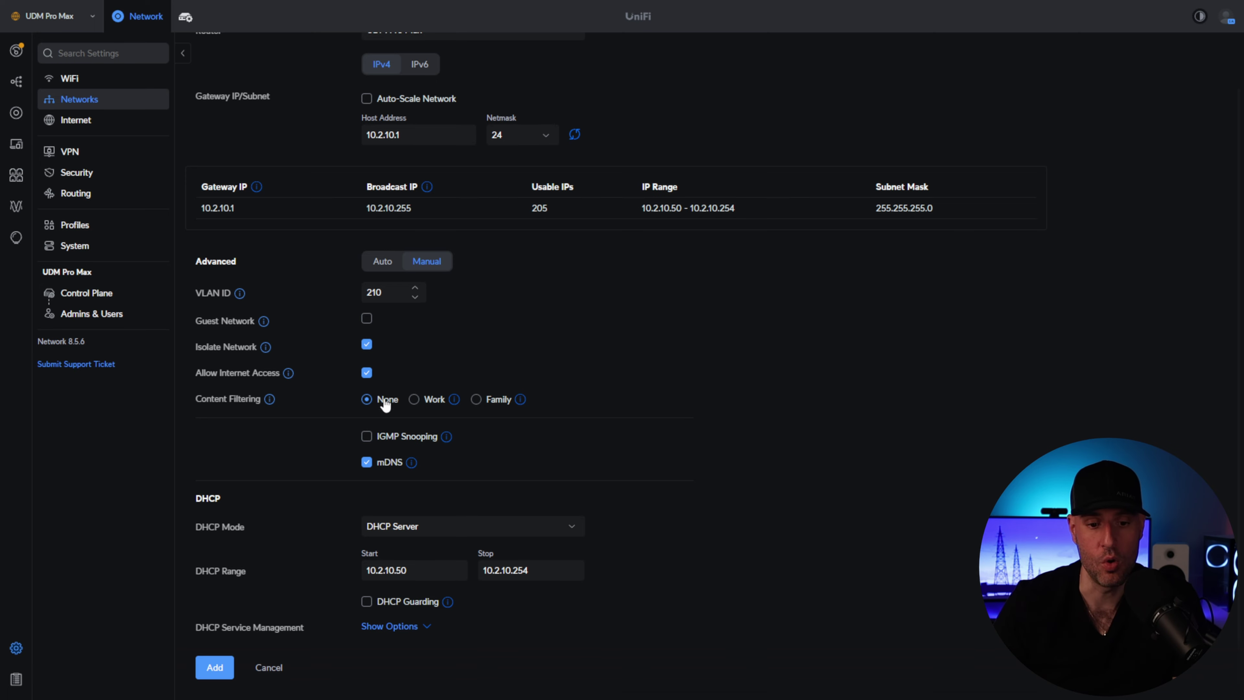
pyautogui.moveTo(518, 400)
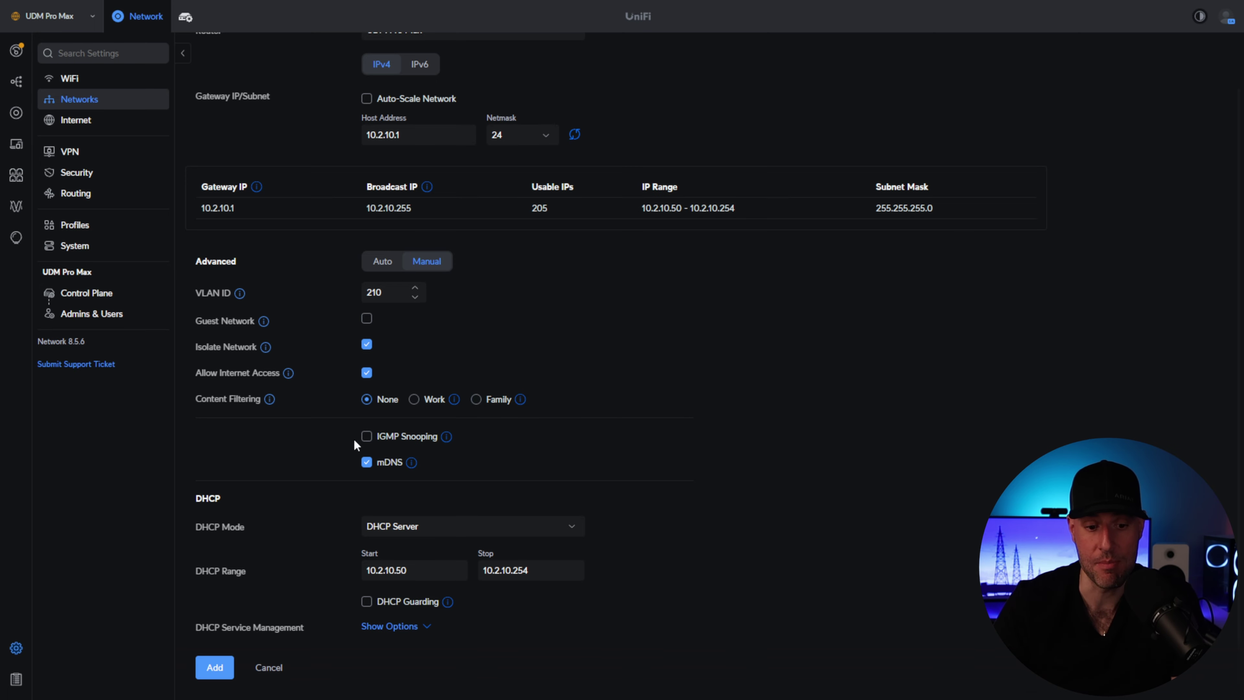
pyautogui.click(409, 626)
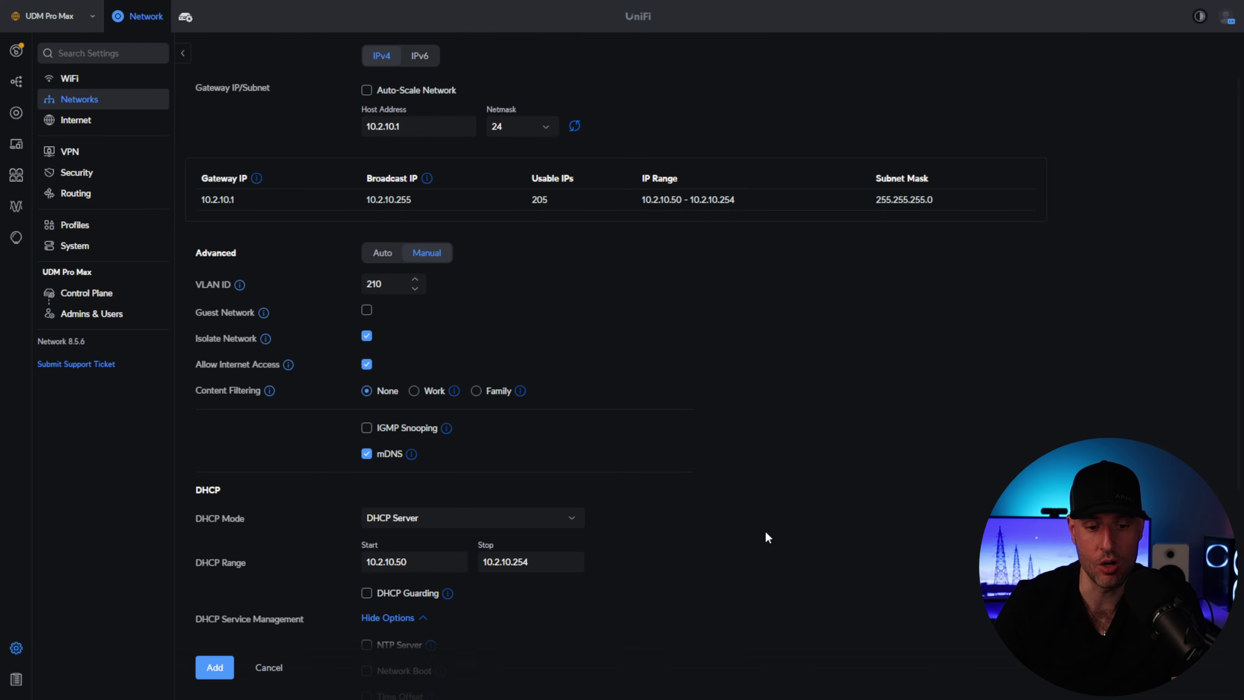
pyautogui.scroll(-5, 764, 536)
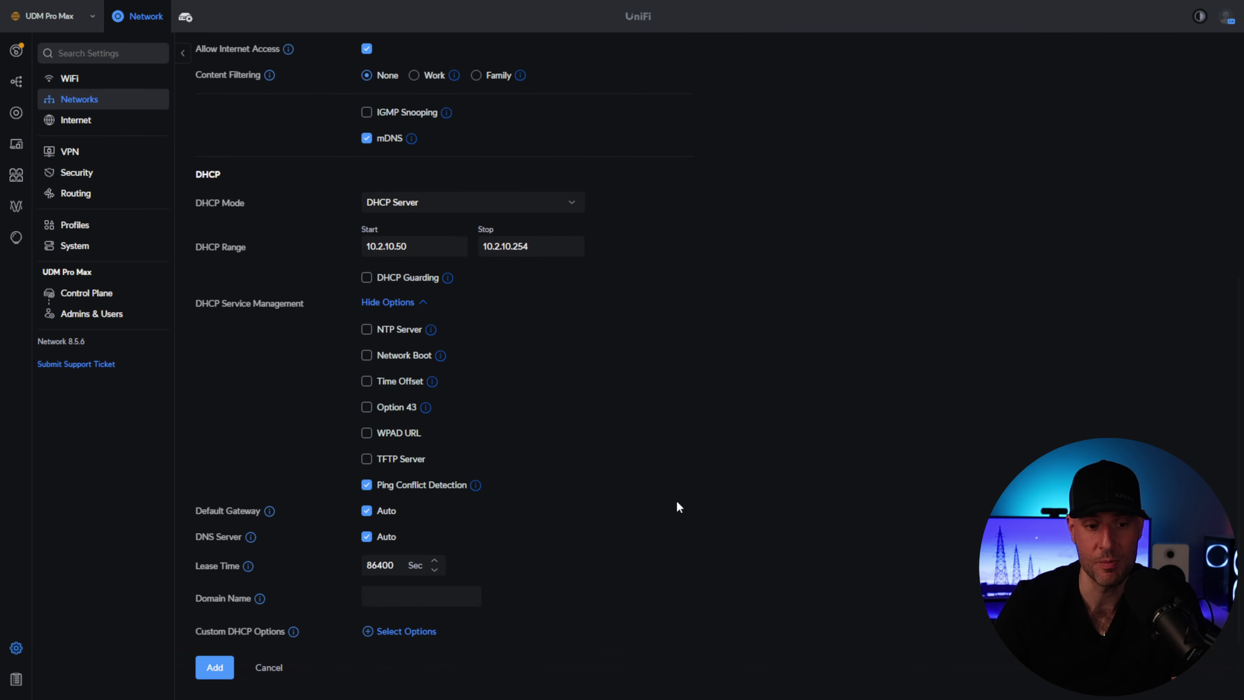
pyautogui.scroll(3, 677, 502)
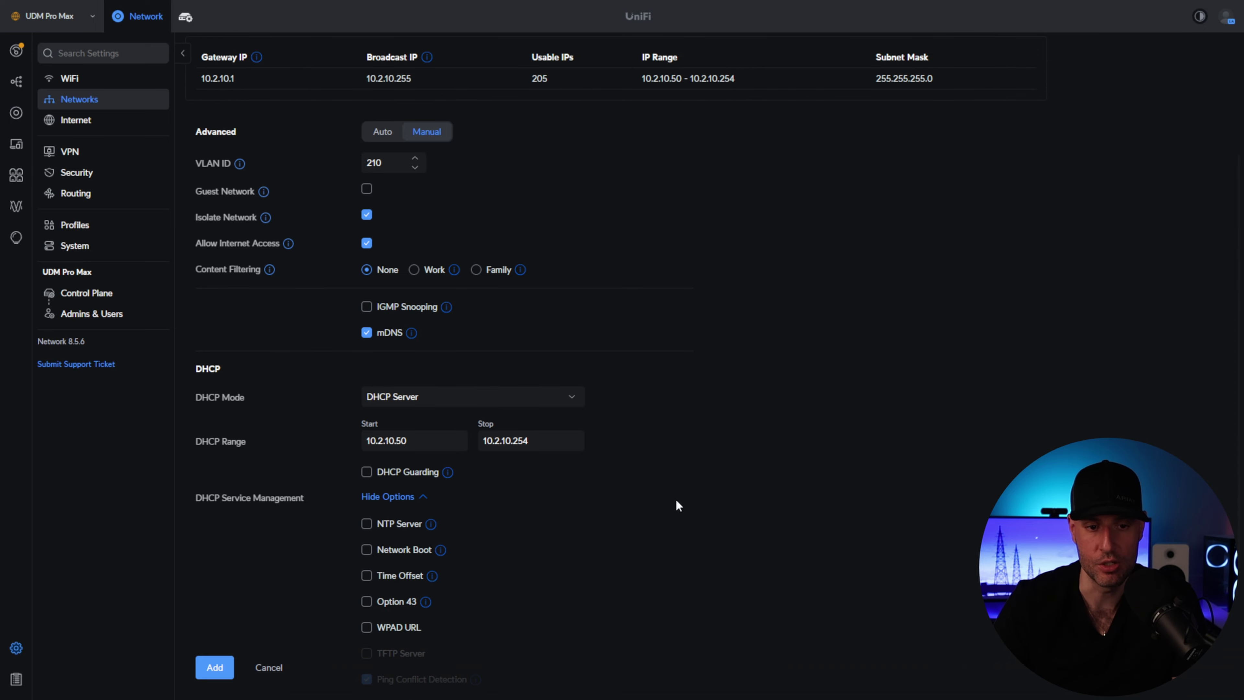
pyautogui.scroll(3, 676, 500)
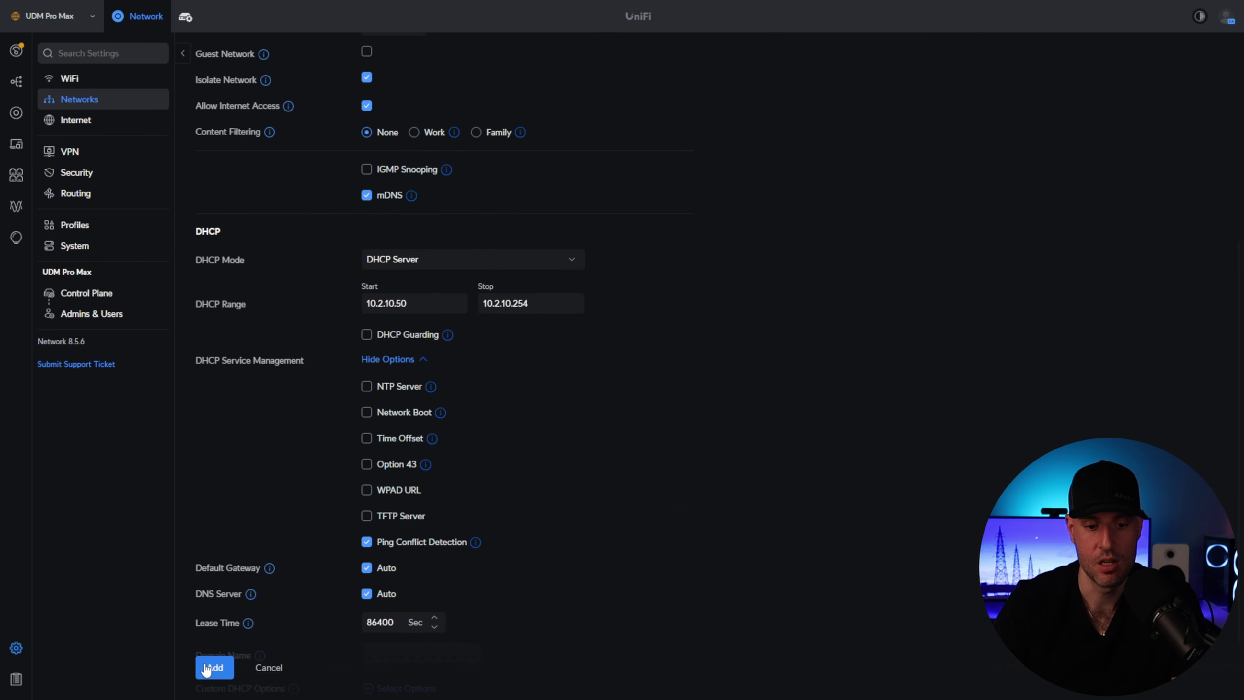
pyautogui.click(214, 668)
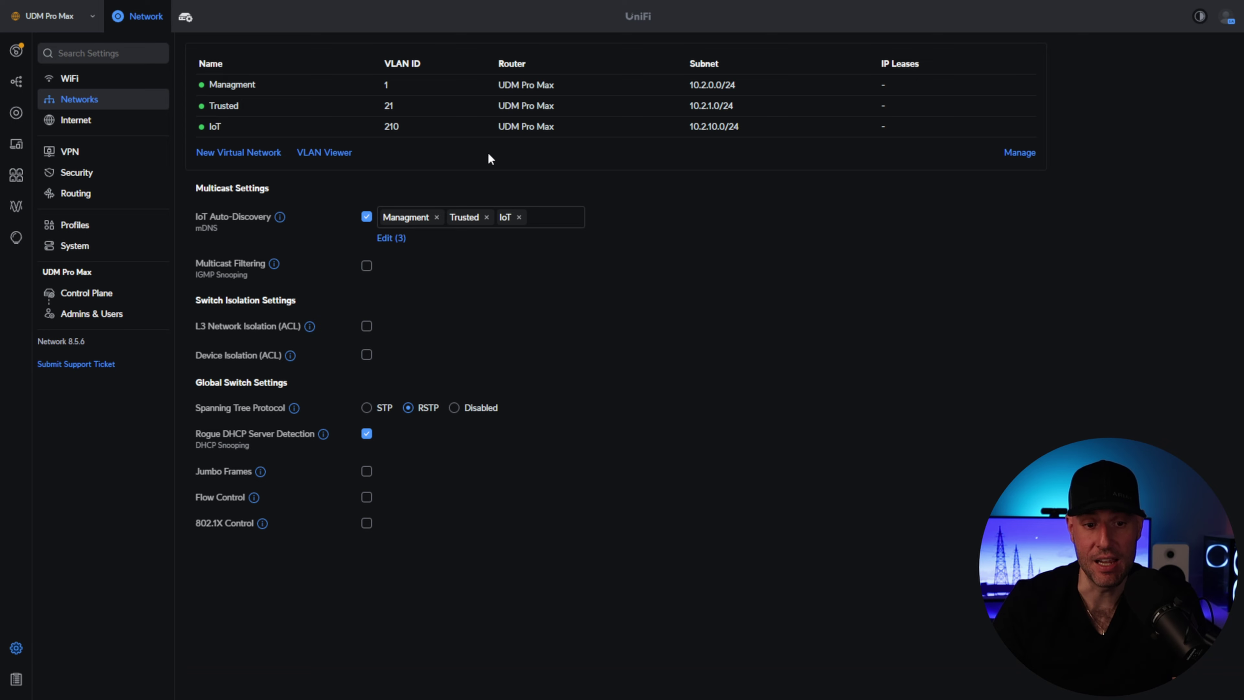
# - Start a new virtual network named Guest, keeping the 192.168.10.1/24 subnet
pyautogui.click(248, 155)
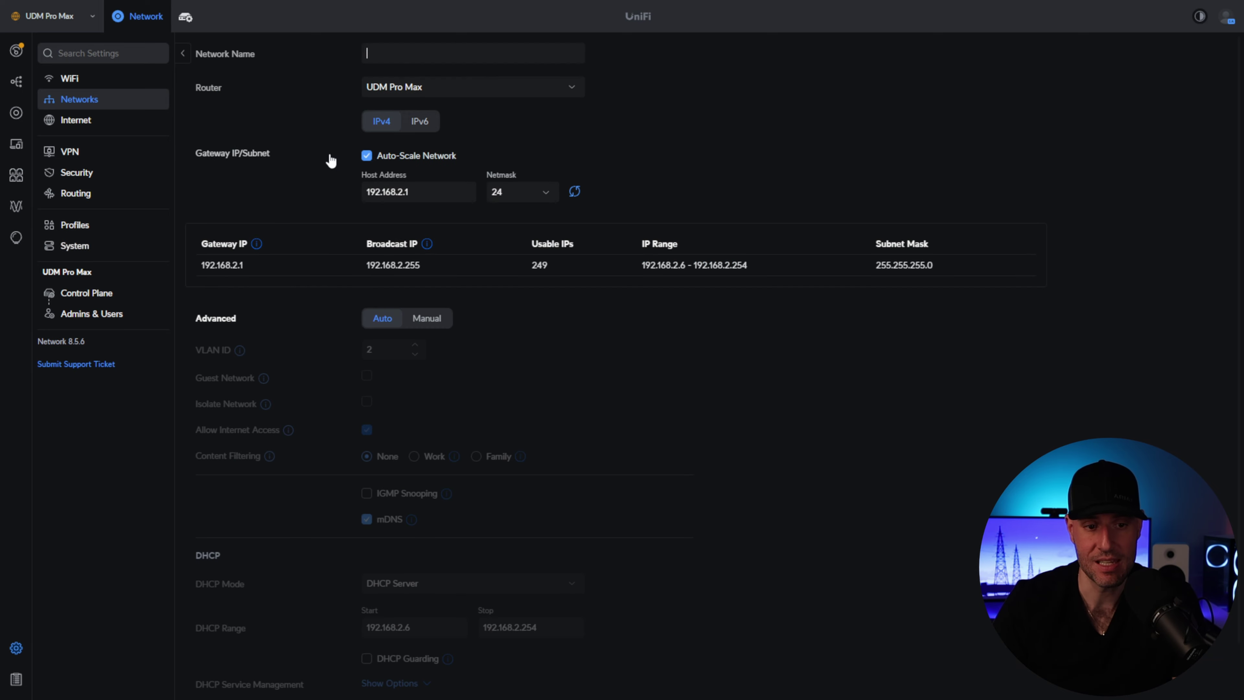
pyautogui.write('Guest')
pyautogui.click(658, 146)
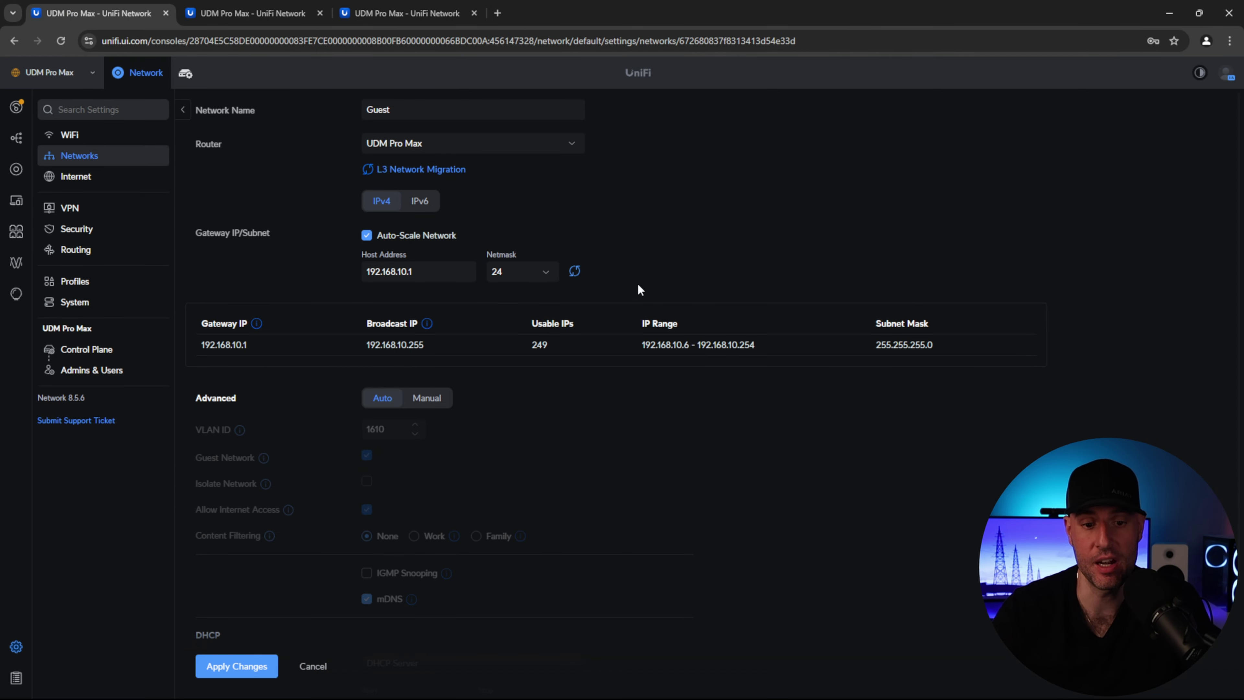
# - Review the netmask options and keep the Guest network at /24
pyautogui.click(545, 276)
pyautogui.scroll(-3, 543, 324)
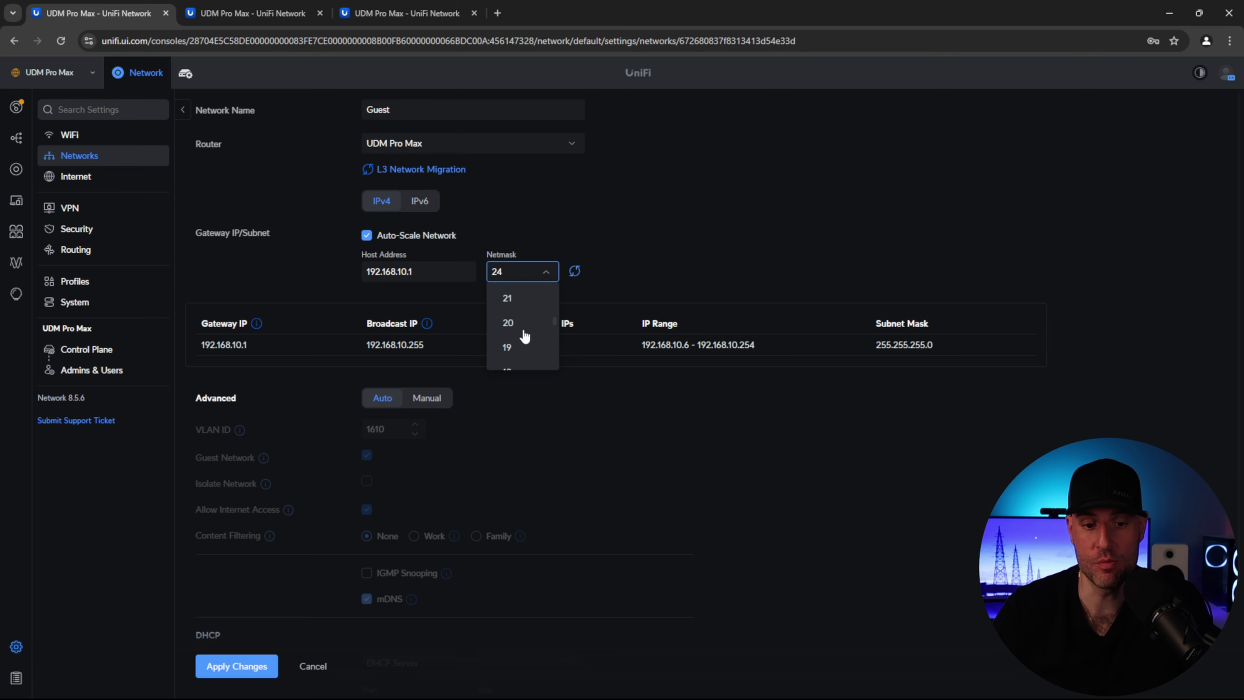
pyautogui.scroll(-4, 524, 335)
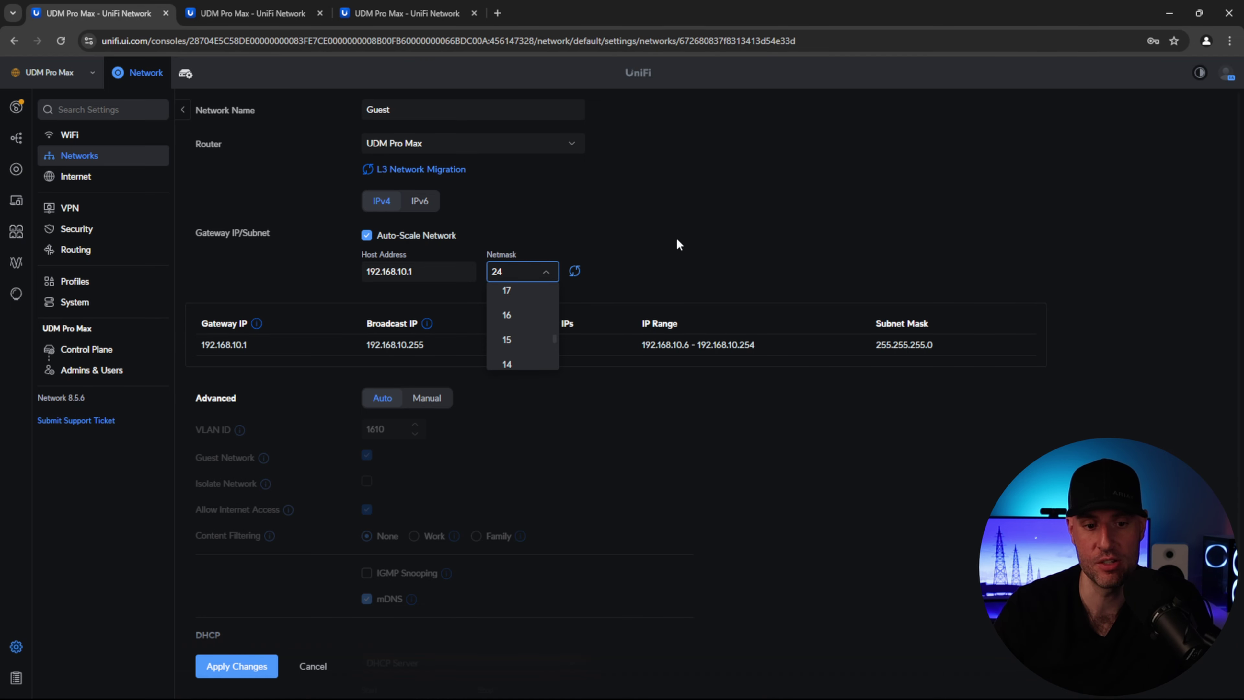
pyautogui.click(696, 244)
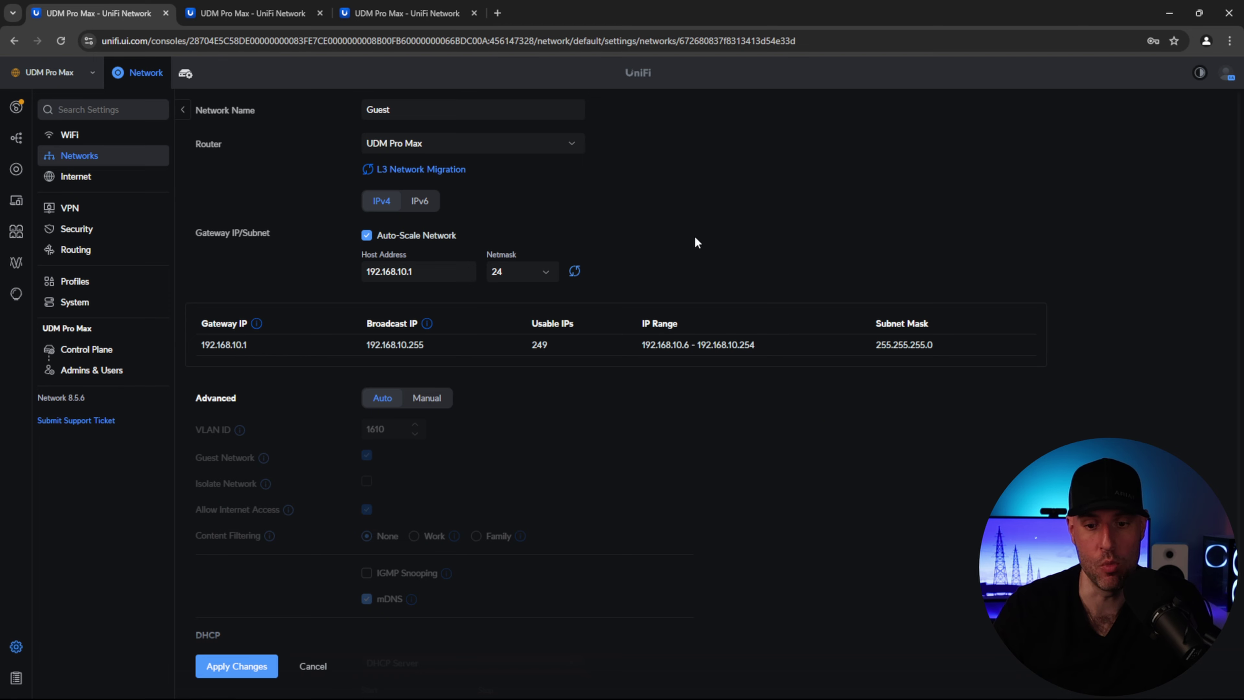
# - Switch advanced settings to Manual, keep VLAN 1610, and mark Guest as a guest network
pyautogui.click(425, 398)
pyautogui.moveTo(392, 430); pyautogui.dragTo(323, 432)
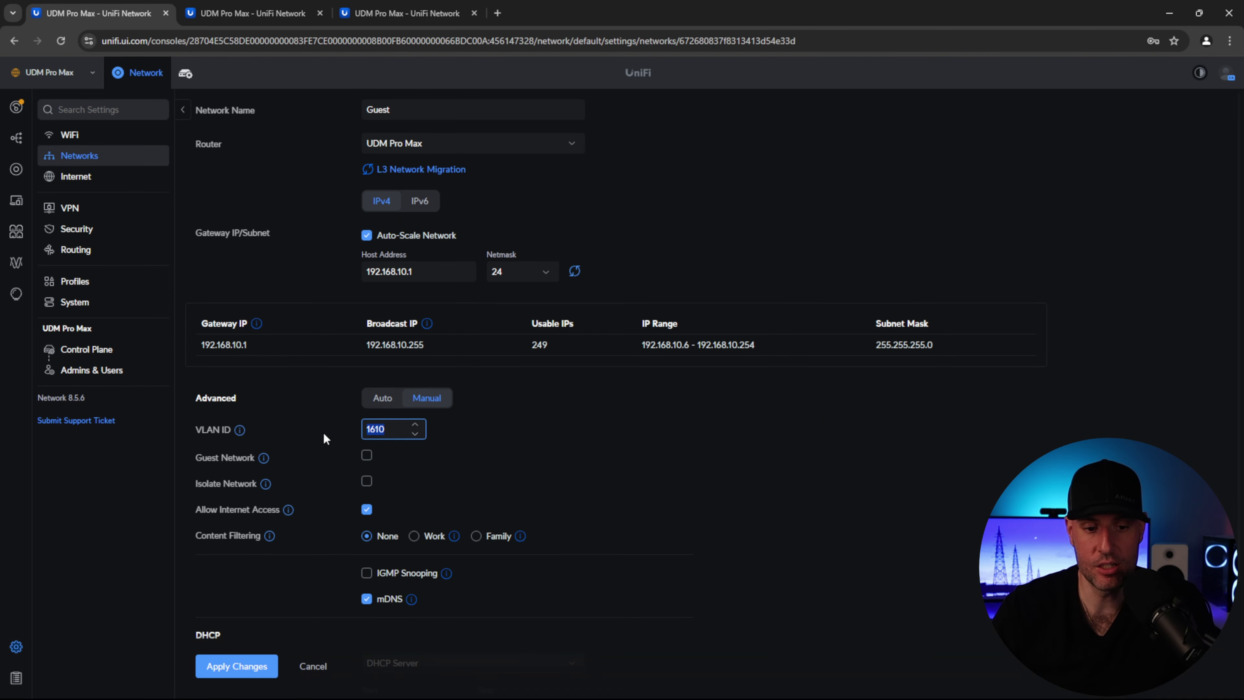
pyautogui.click(598, 428)
pyautogui.scroll(-1, 602, 430)
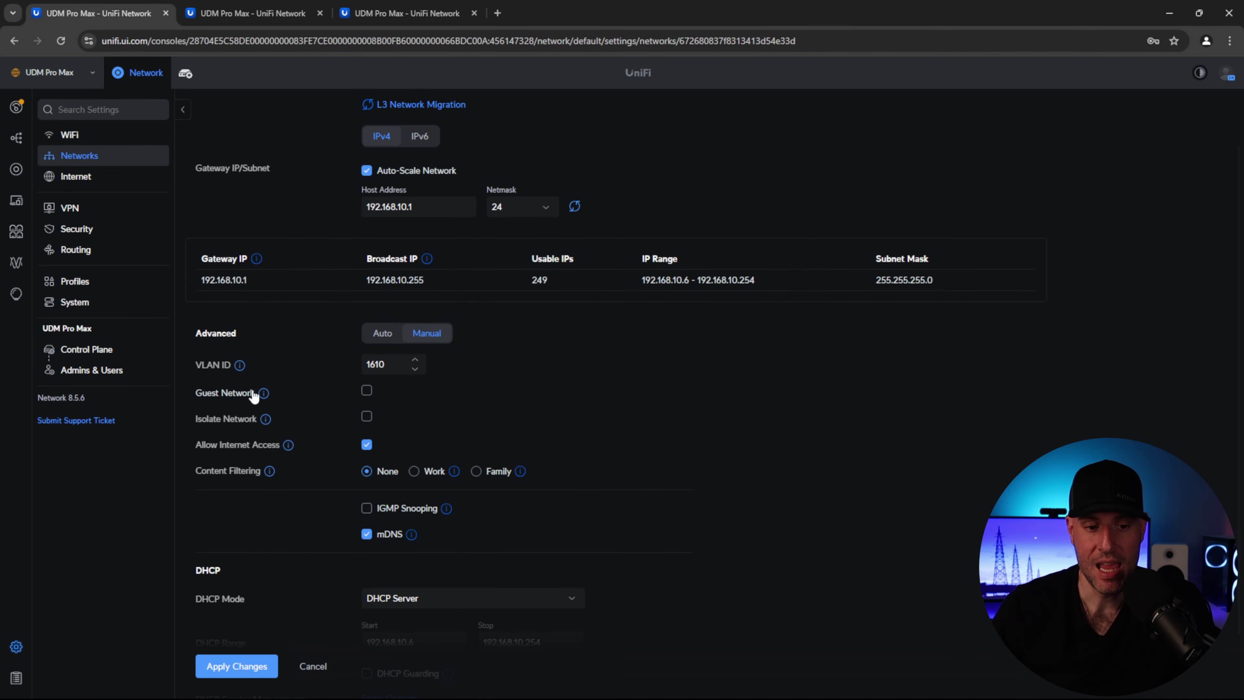
pyautogui.moveTo(264, 395)
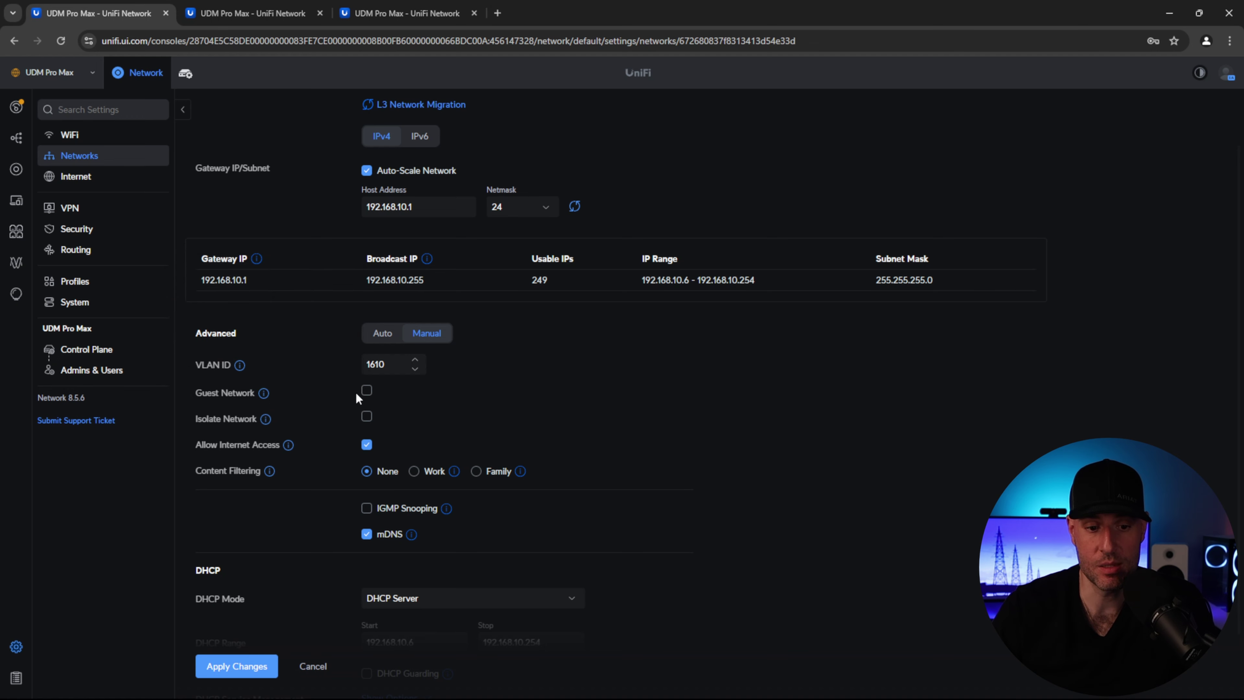
pyautogui.click(366, 390)
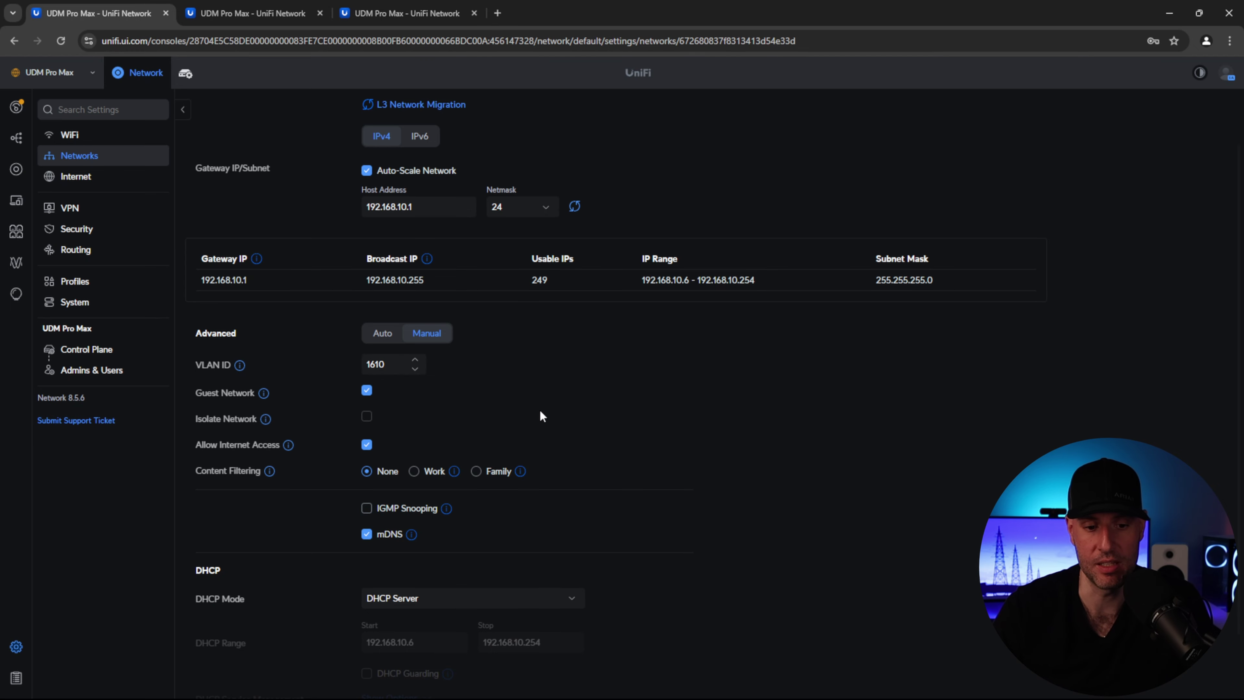
pyautogui.scroll(-1, 540, 416)
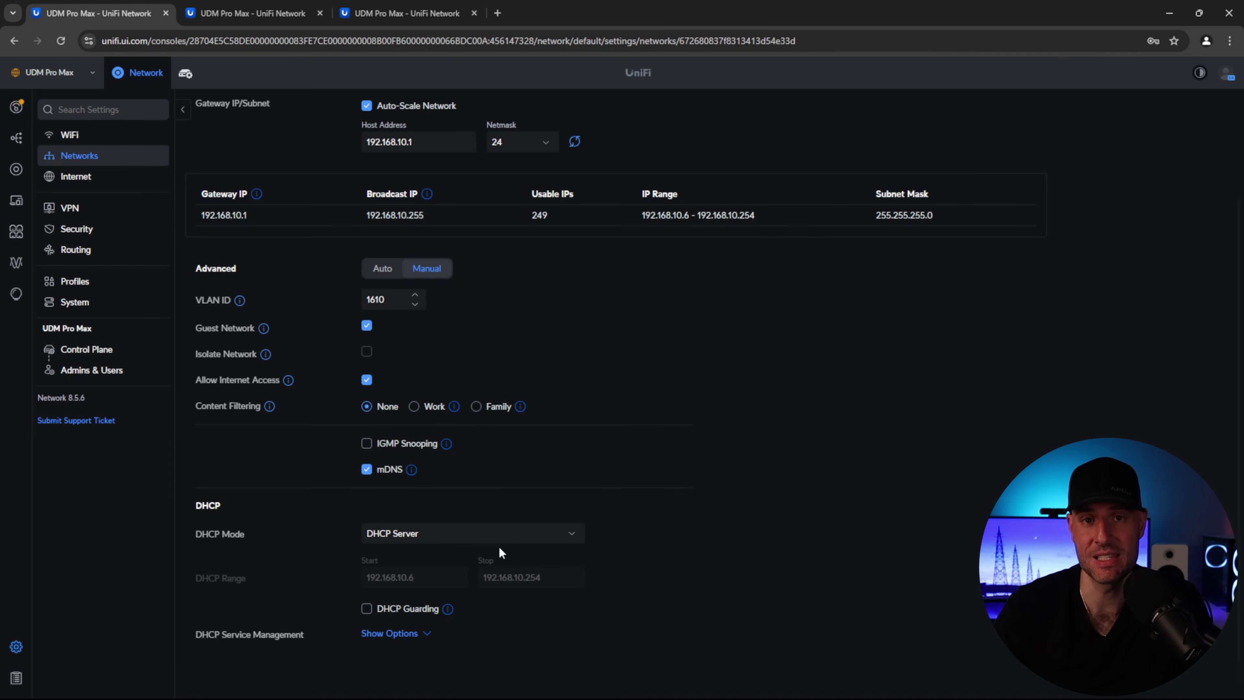
pyautogui.scroll(1, 651, 485)
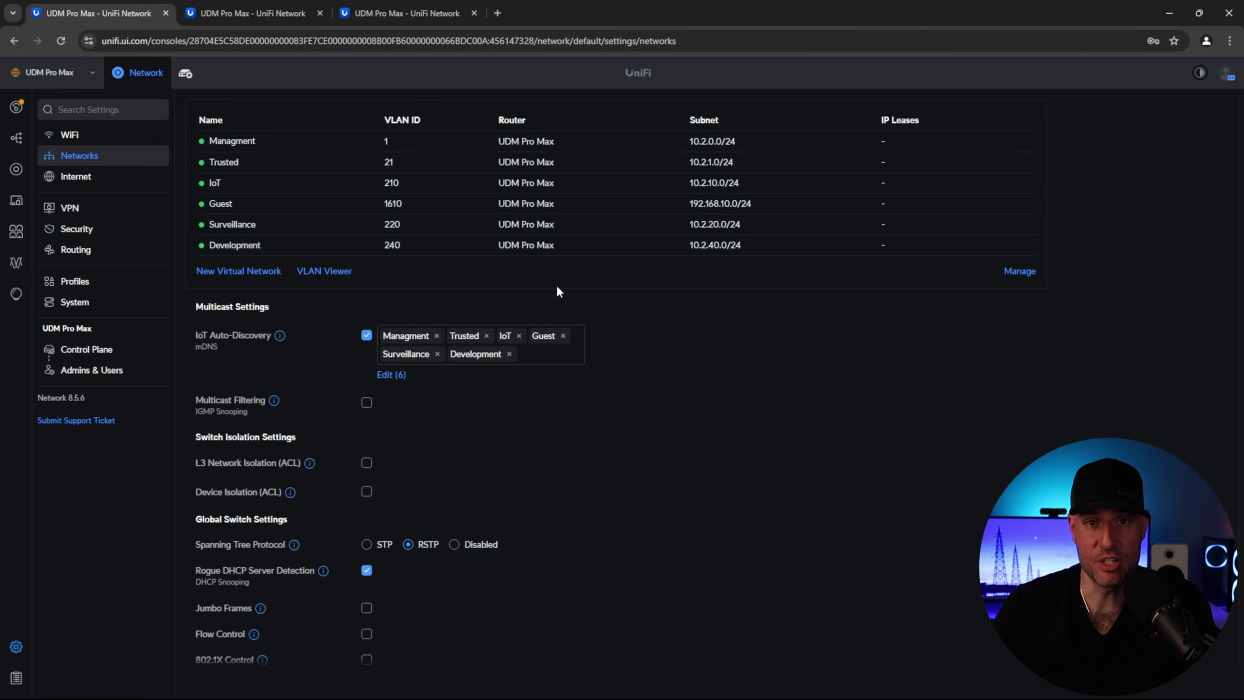
# - Uncheck Allow Internet Access on the Surveillance network and apply the change
pyautogui.click(419, 225)
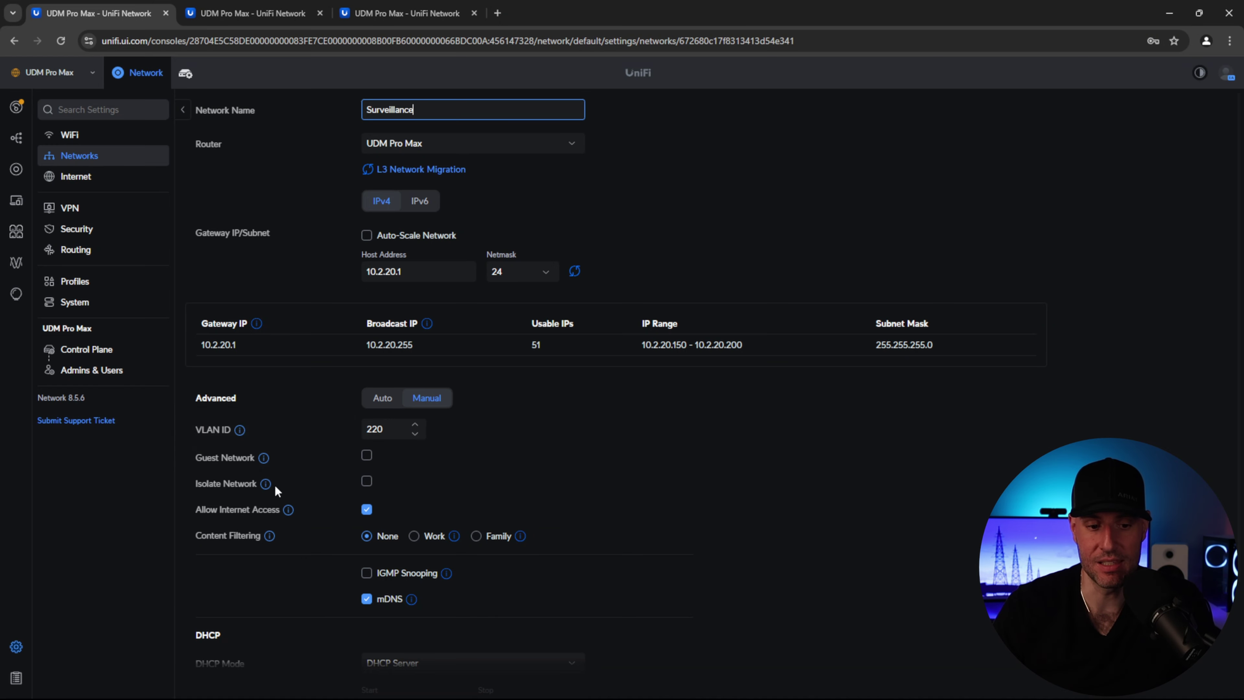
pyautogui.moveTo(270, 485)
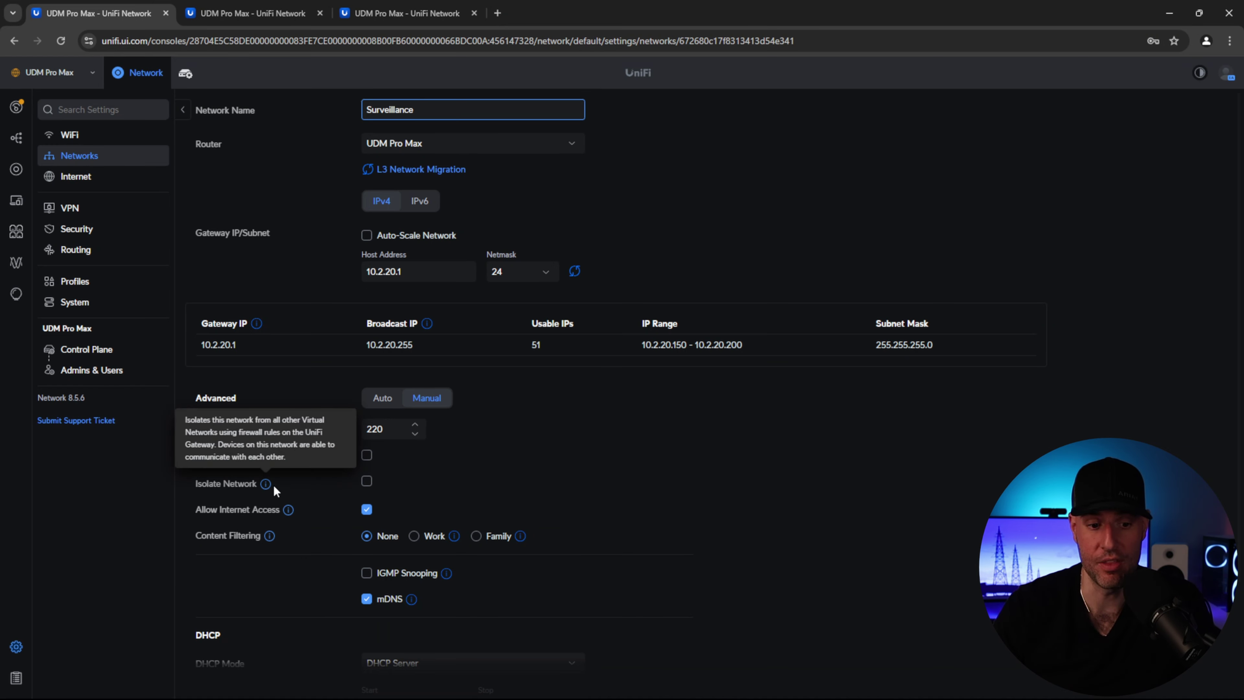
pyautogui.moveTo(287, 511)
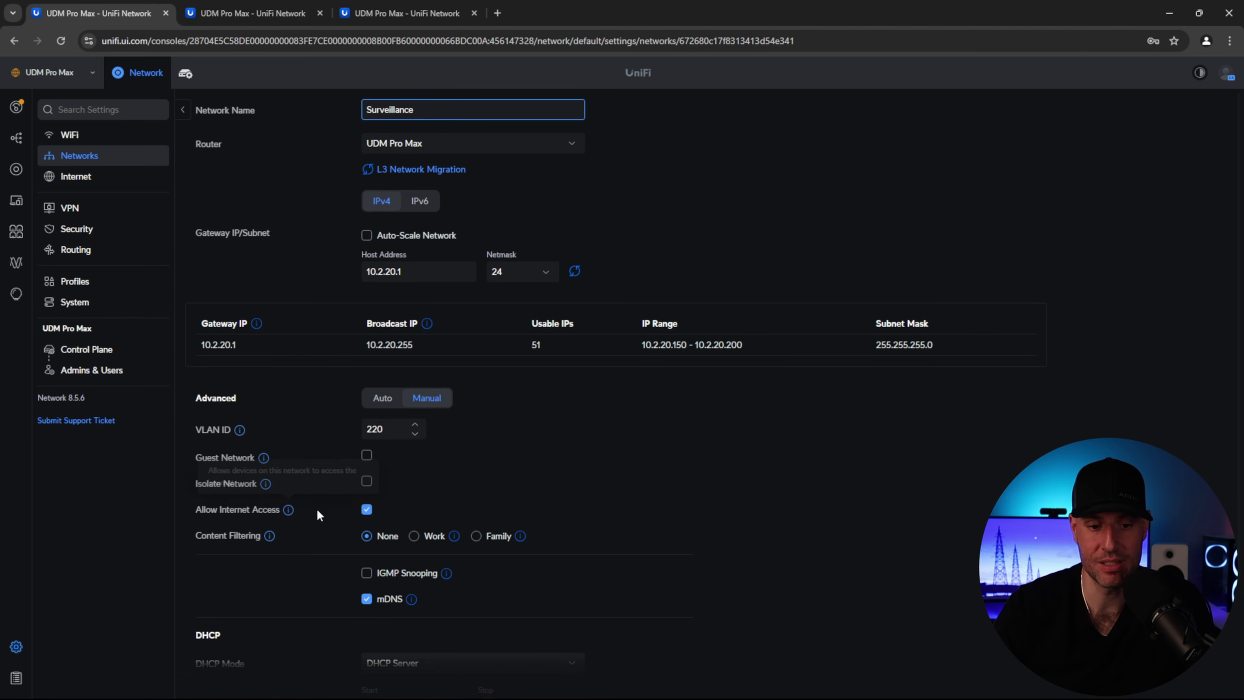
pyautogui.click(367, 509)
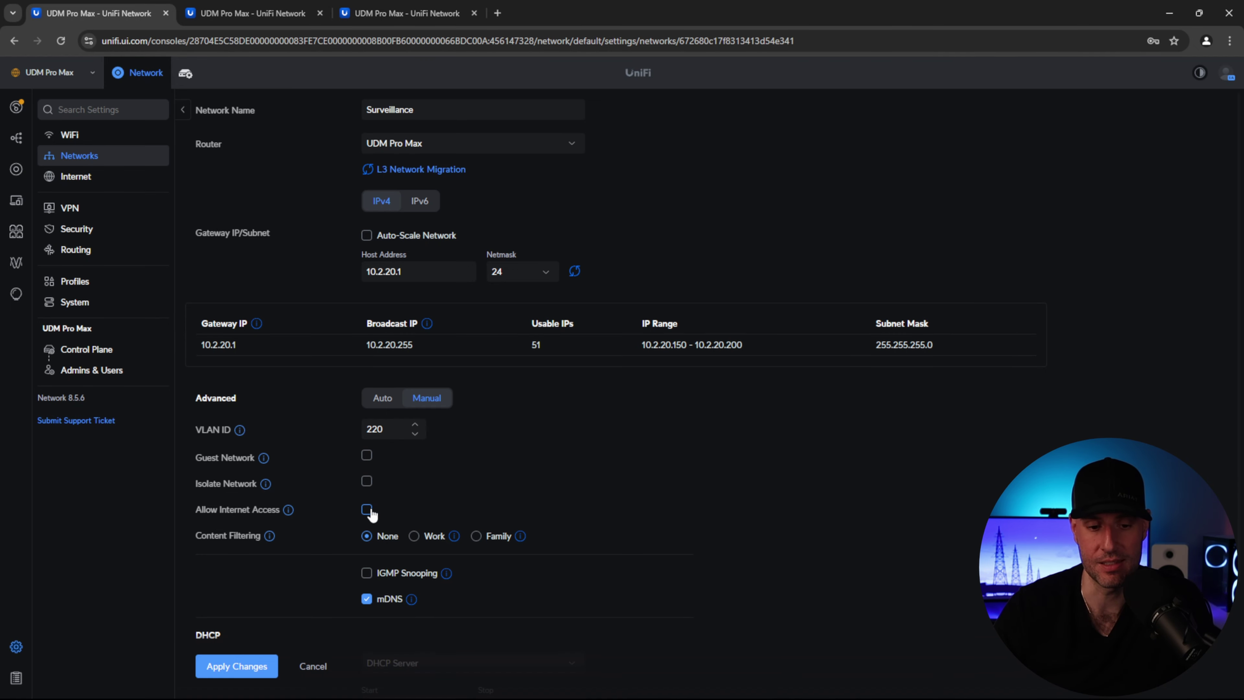
pyautogui.scroll(-3, 368, 514)
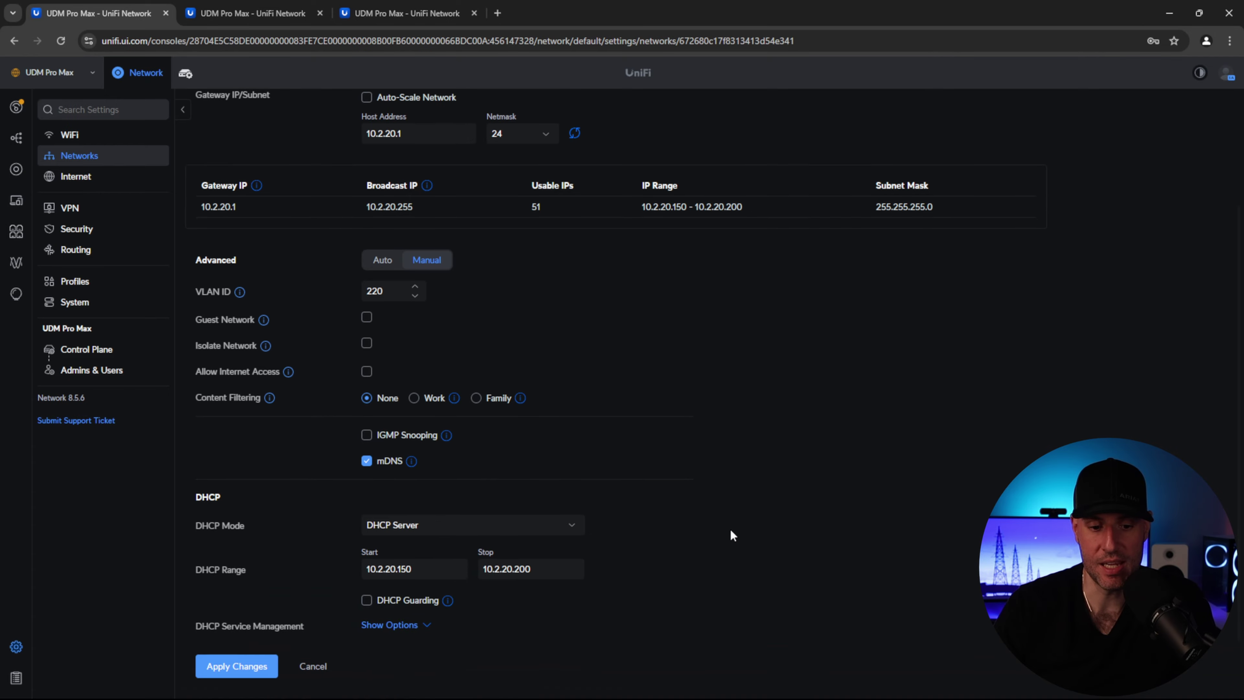
pyautogui.click(236, 675)
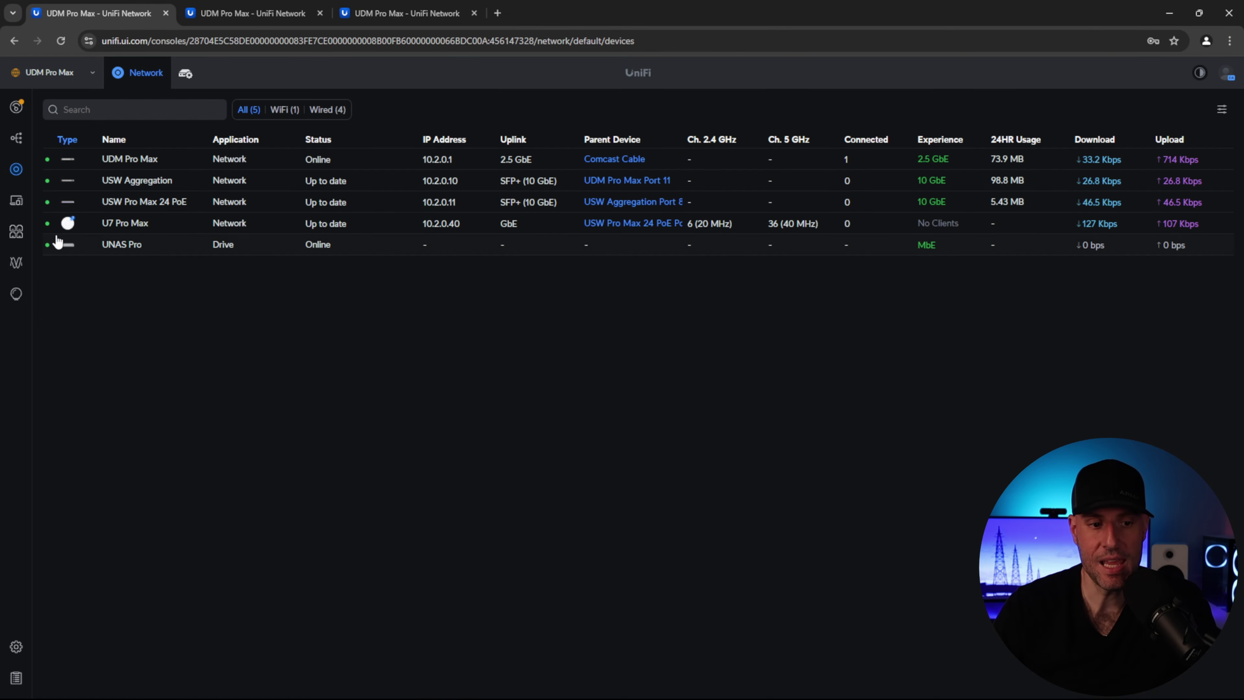
# - In the USW Pro Max 24 PoE port manager, set port 2's native network to Surveillance (220)
pyautogui.click(167, 208)
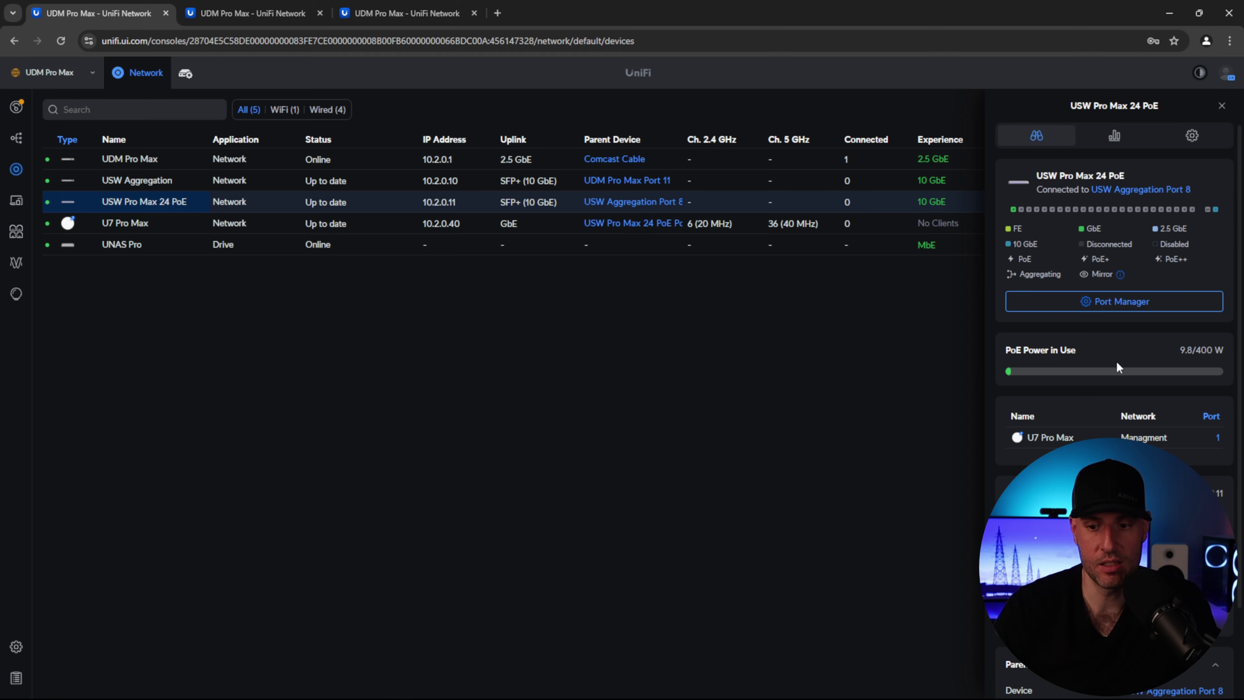
pyautogui.click(1116, 310)
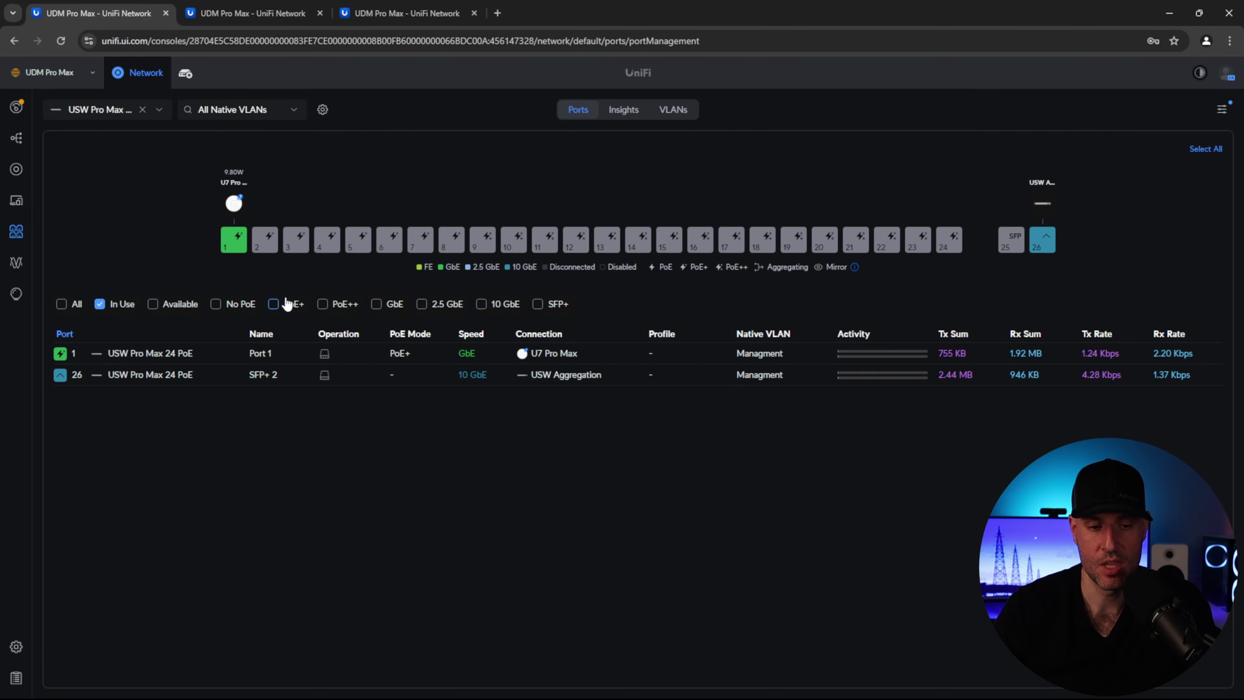
pyautogui.click(266, 240)
pyautogui.scroll(-1, 905, 365)
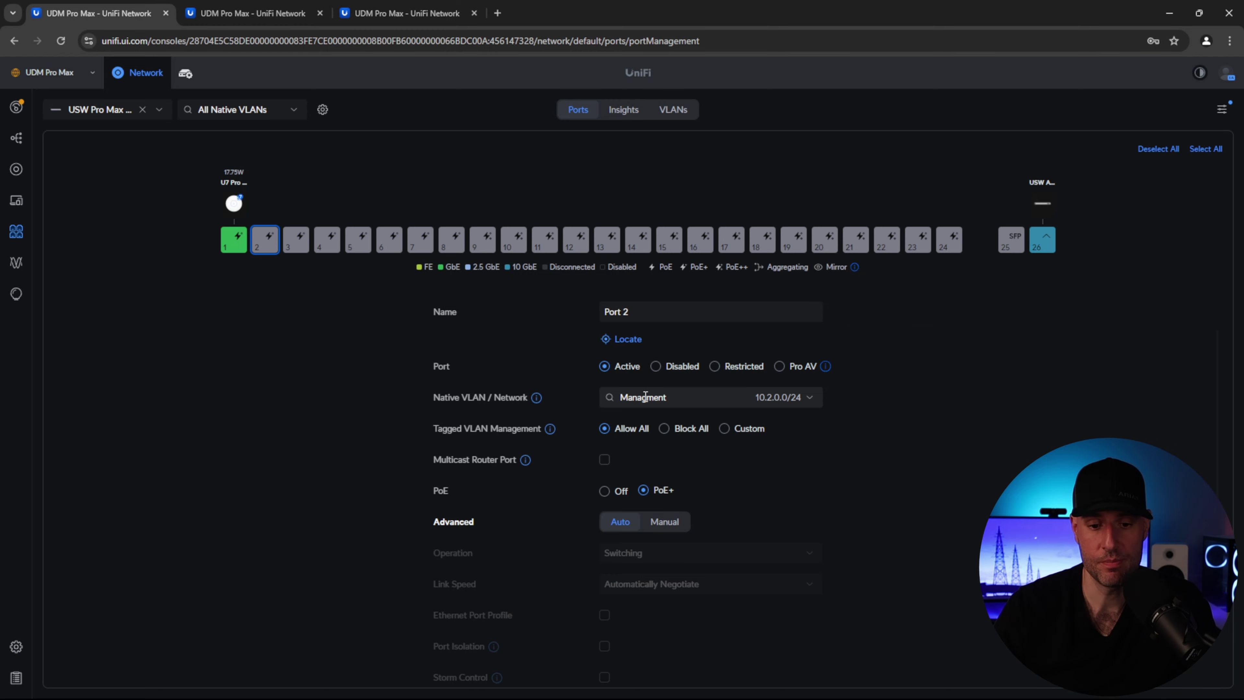
pyautogui.moveTo(552, 431)
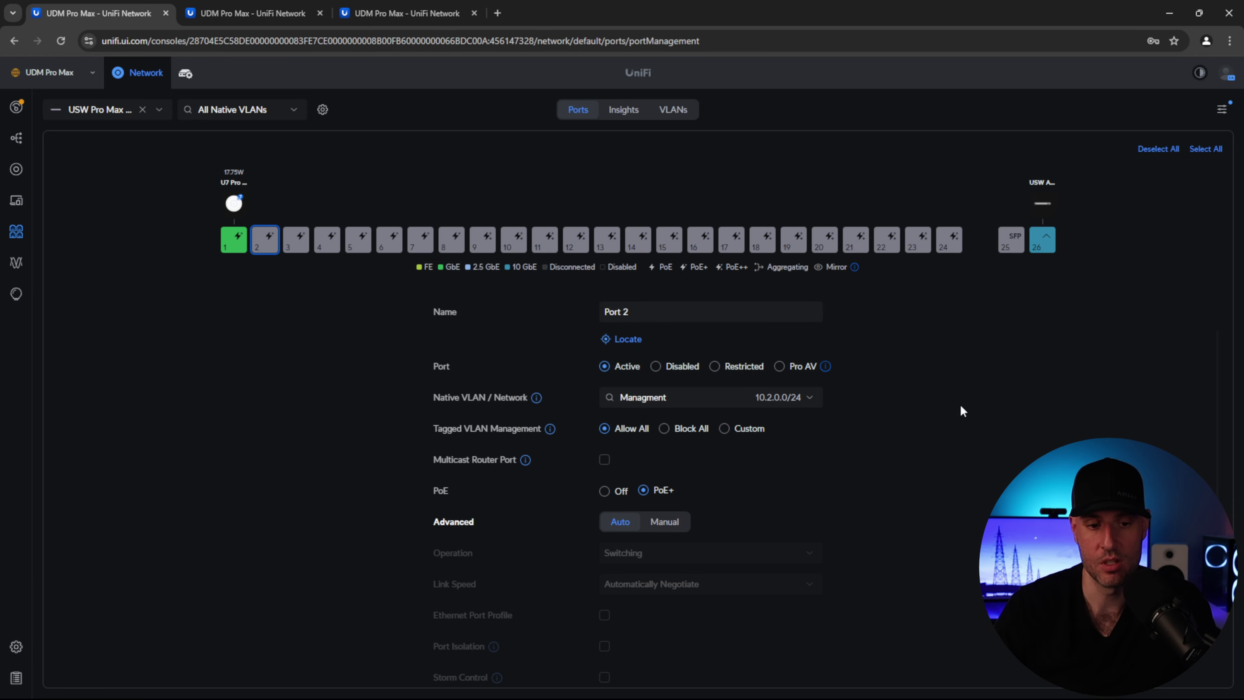
pyautogui.click(810, 406)
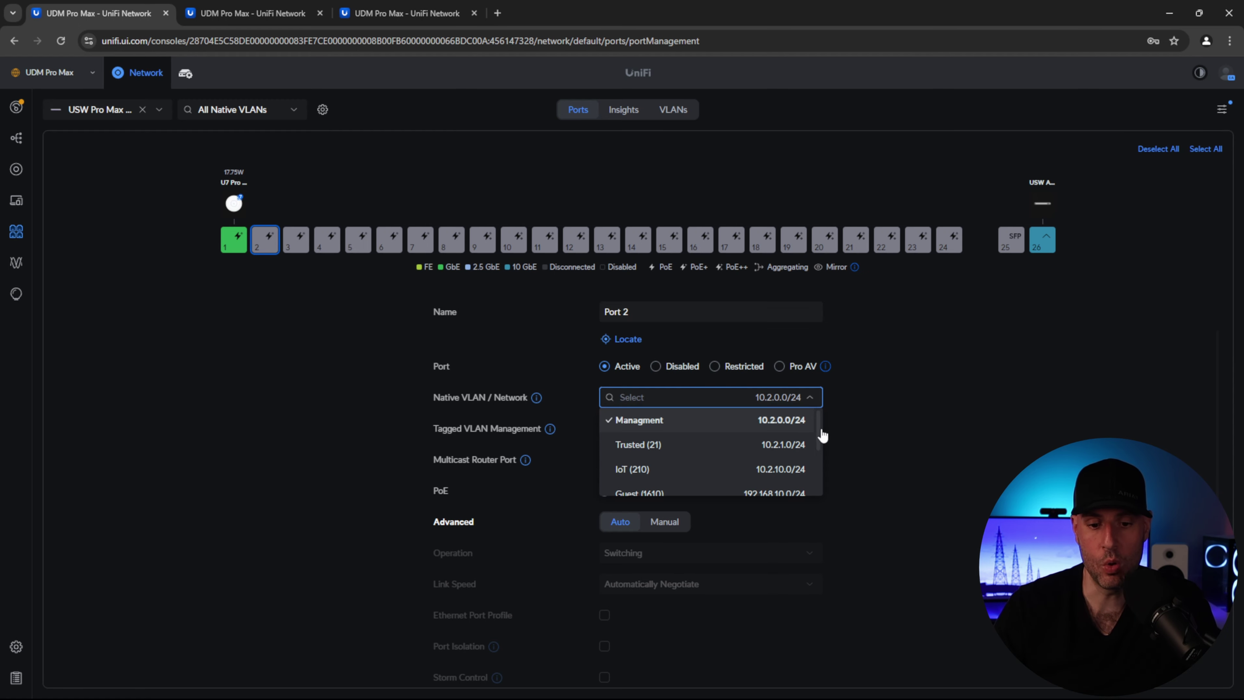
pyautogui.moveTo(816, 433); pyautogui.dragTo(815, 459)
pyautogui.click(742, 468)
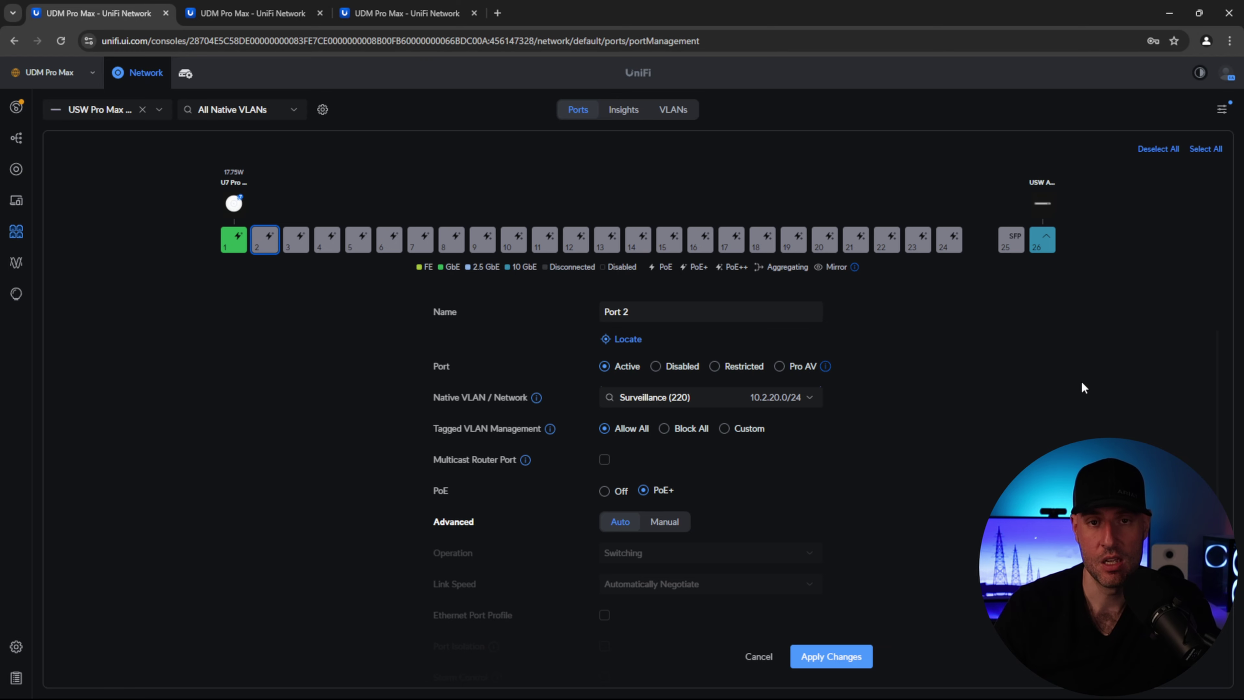
# - Set port 2's Tagged VLAN Management to Block All and apply the port changes
pyautogui.click(695, 435)
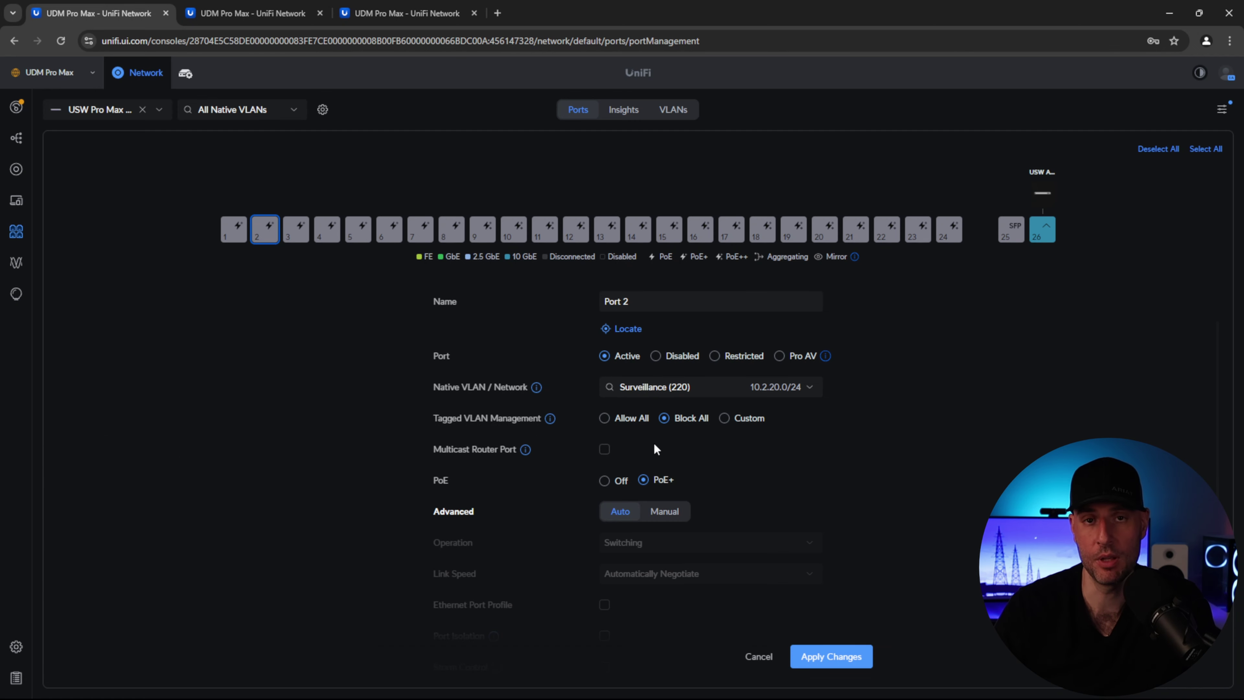
pyautogui.click(832, 656)
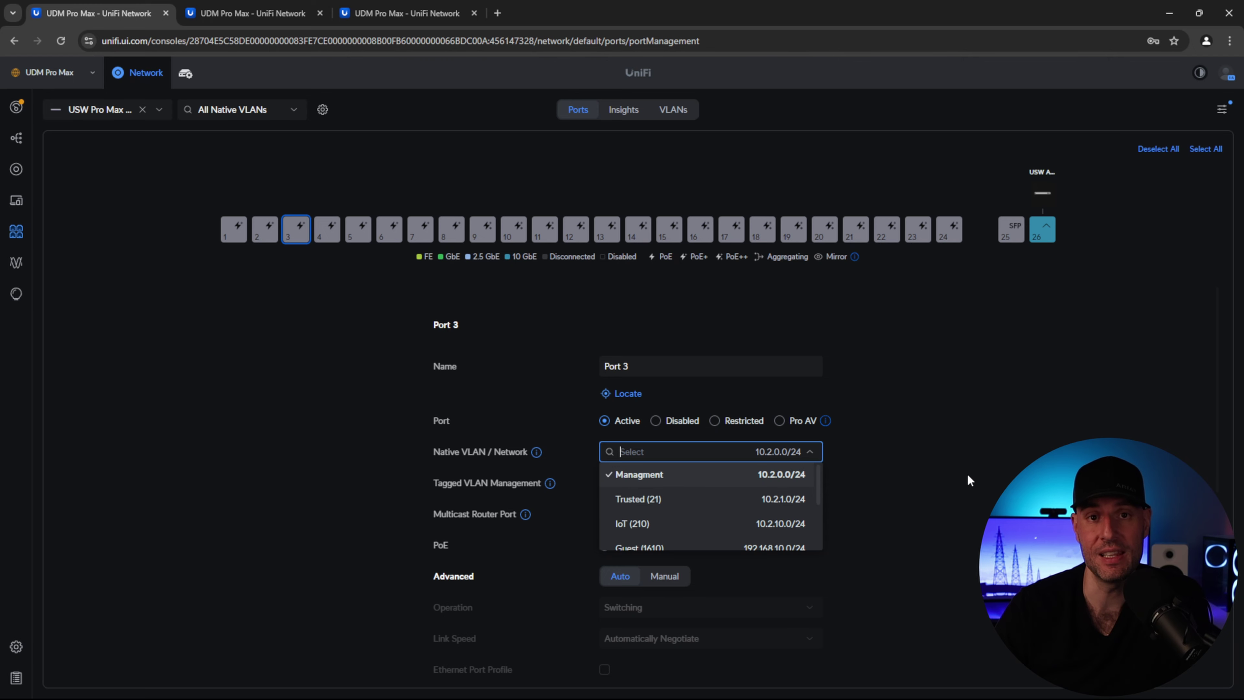
# - Keep Managment native on port 3, set tagged VLANs to Custom with only IoT (210), and save
pyautogui.click(551, 463)
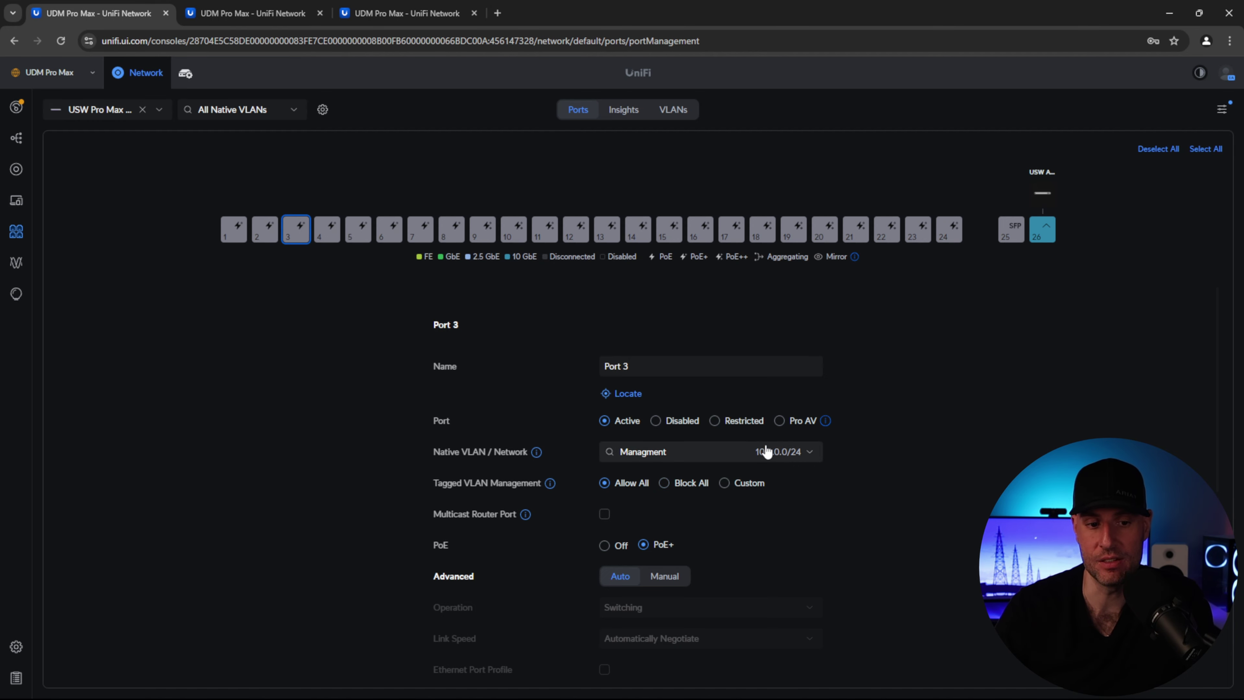
pyautogui.click(809, 452)
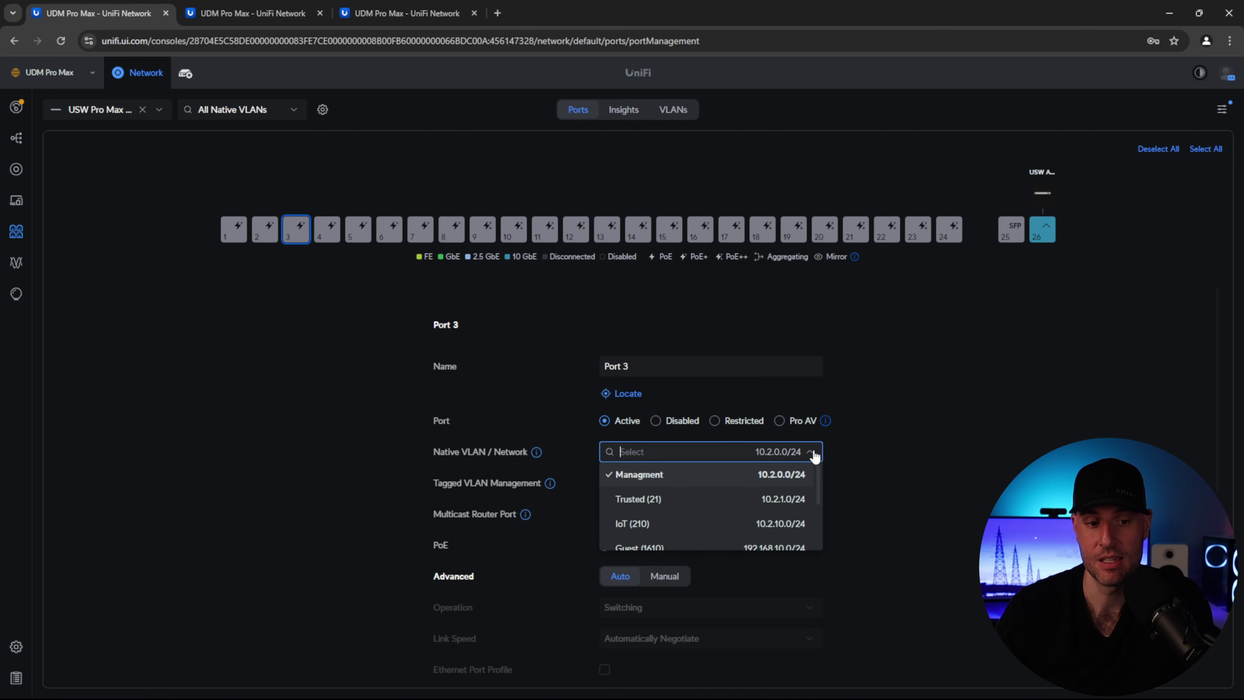
pyautogui.scroll(-2, 822, 484)
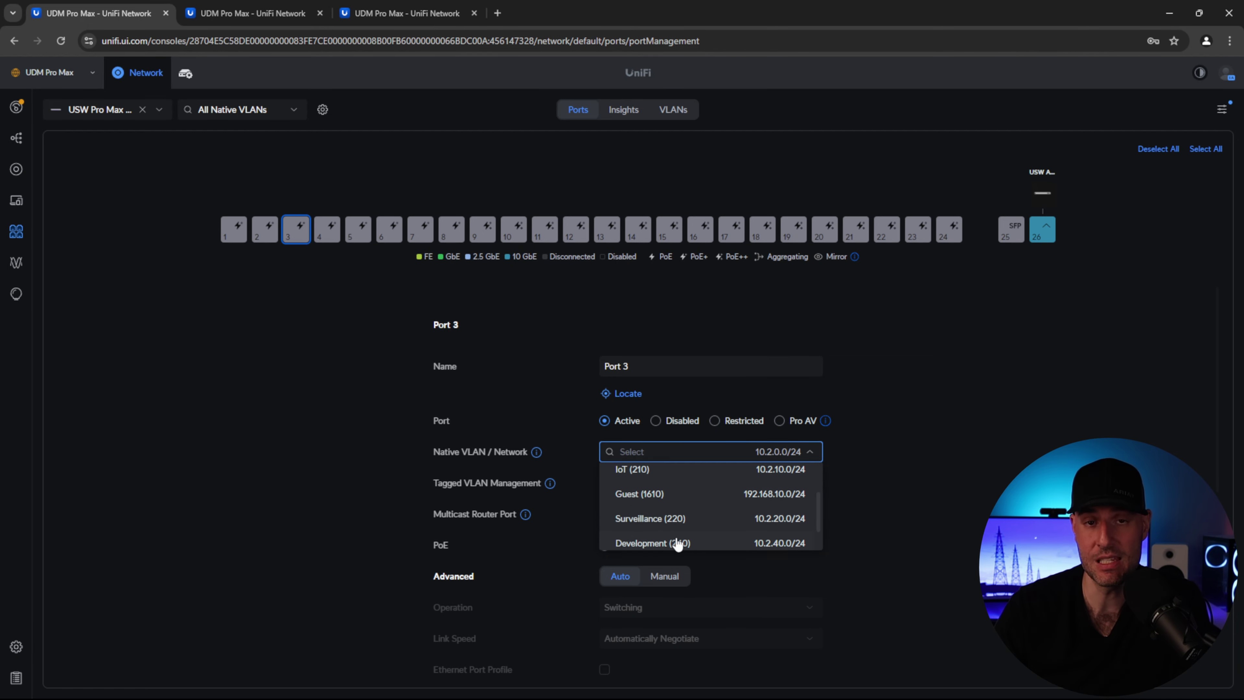
pyautogui.click(958, 460)
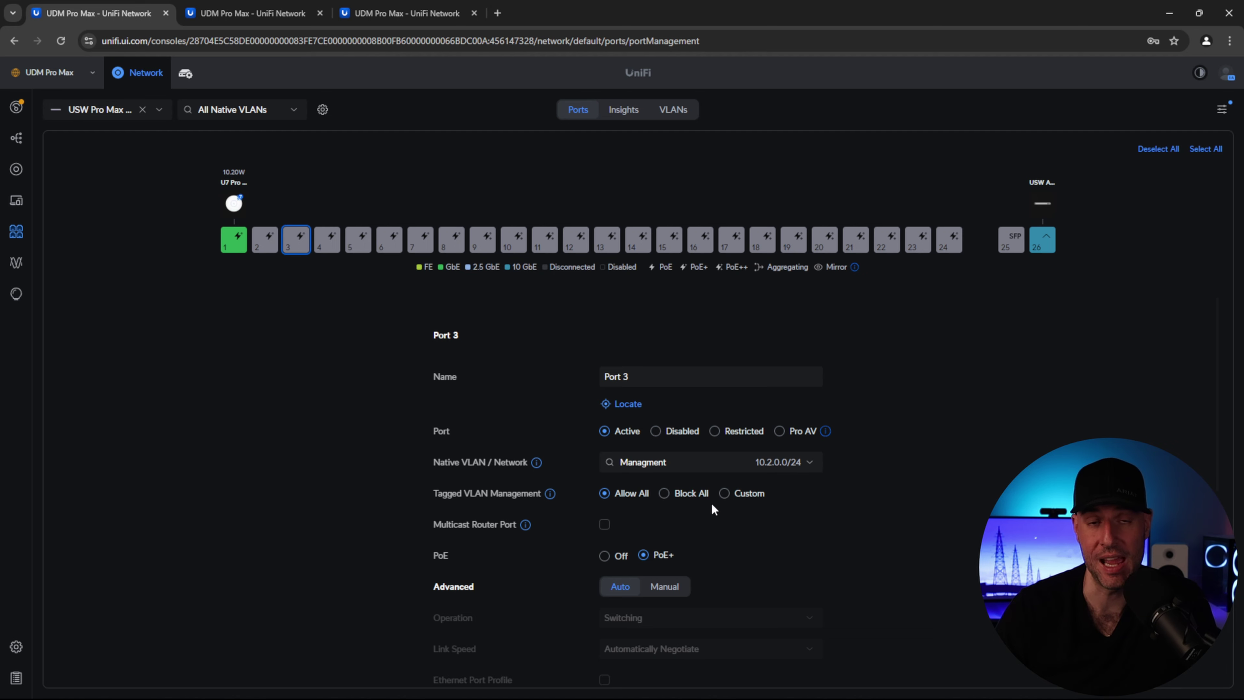
pyautogui.click(725, 493)
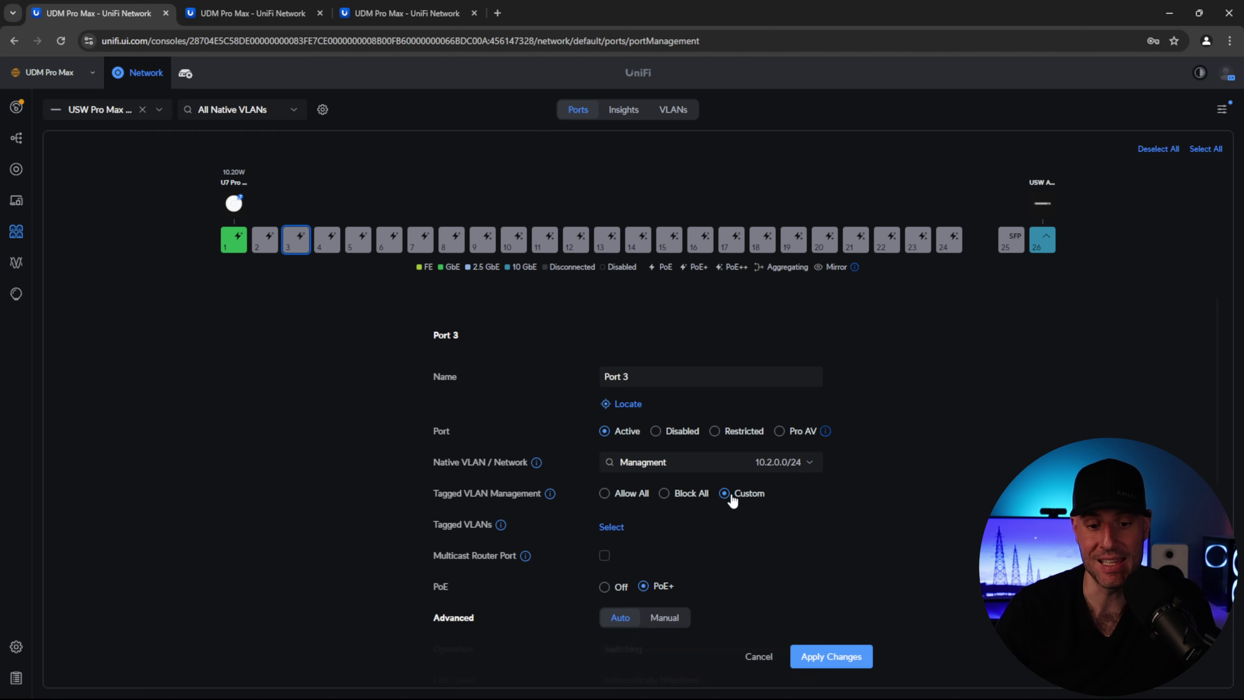
pyautogui.scroll(-1, 632, 510)
pyautogui.click(613, 465)
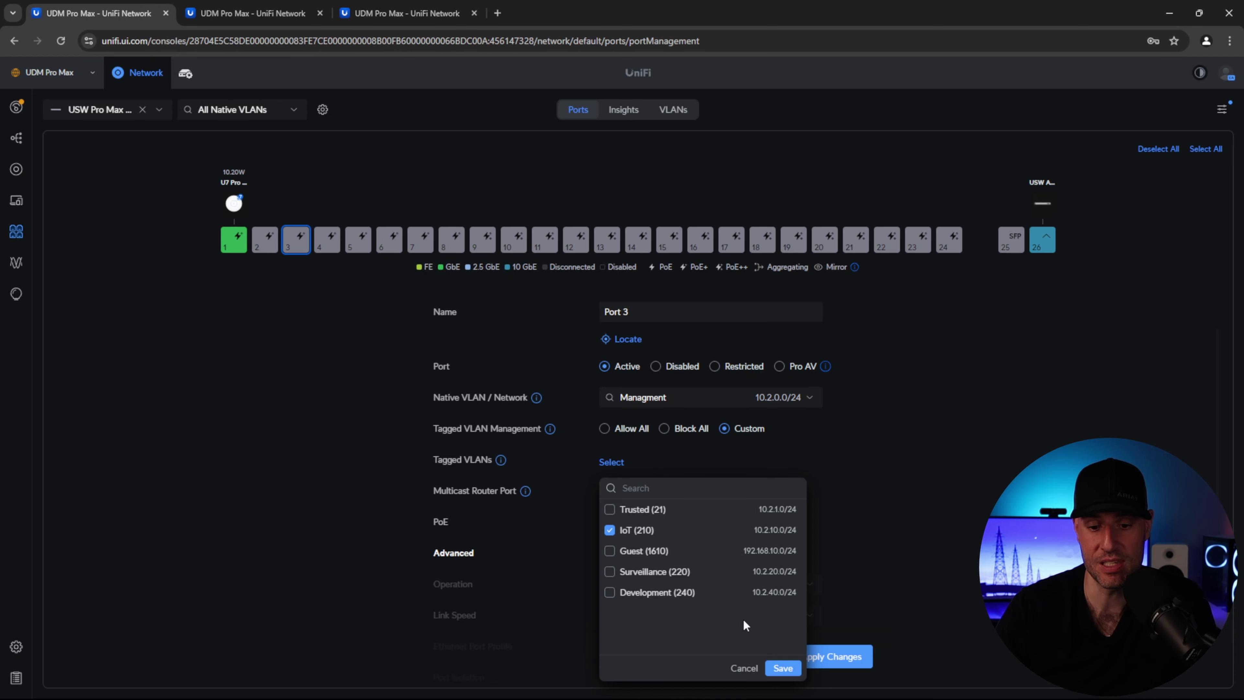
pyautogui.click(779, 667)
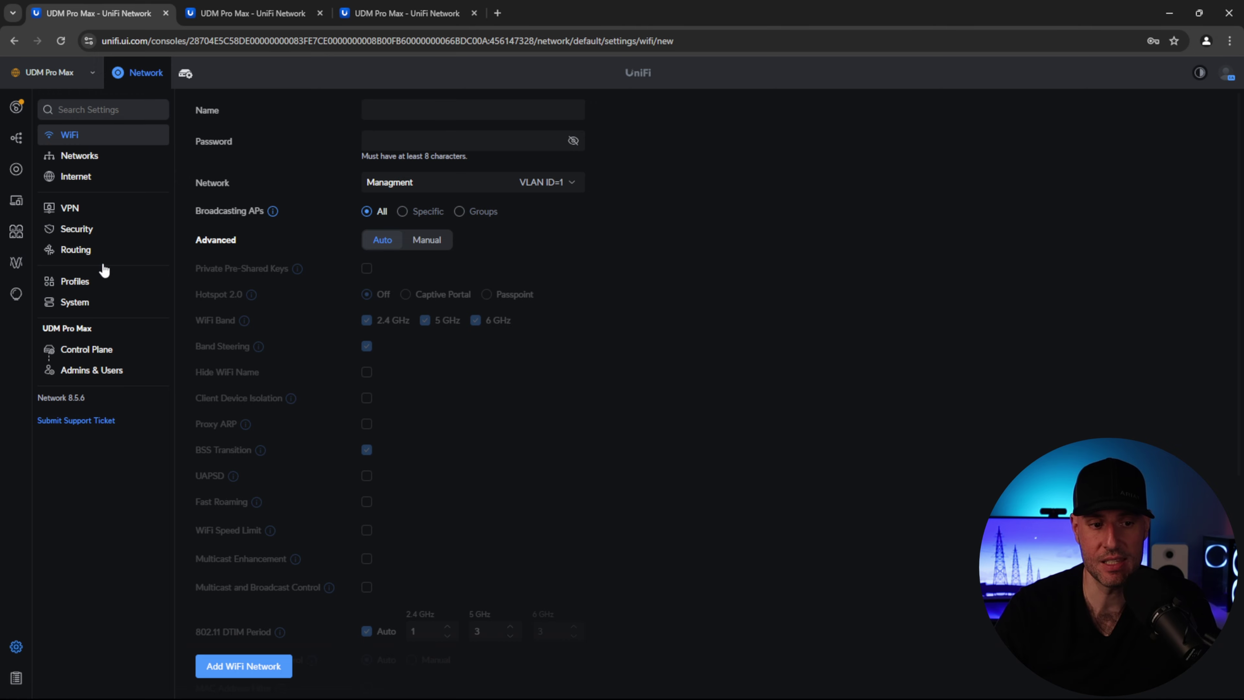
# - Name the new WiFi WunderTech with a password, on the Trusted network, advanced settings Manual
pyautogui.click(427, 111)
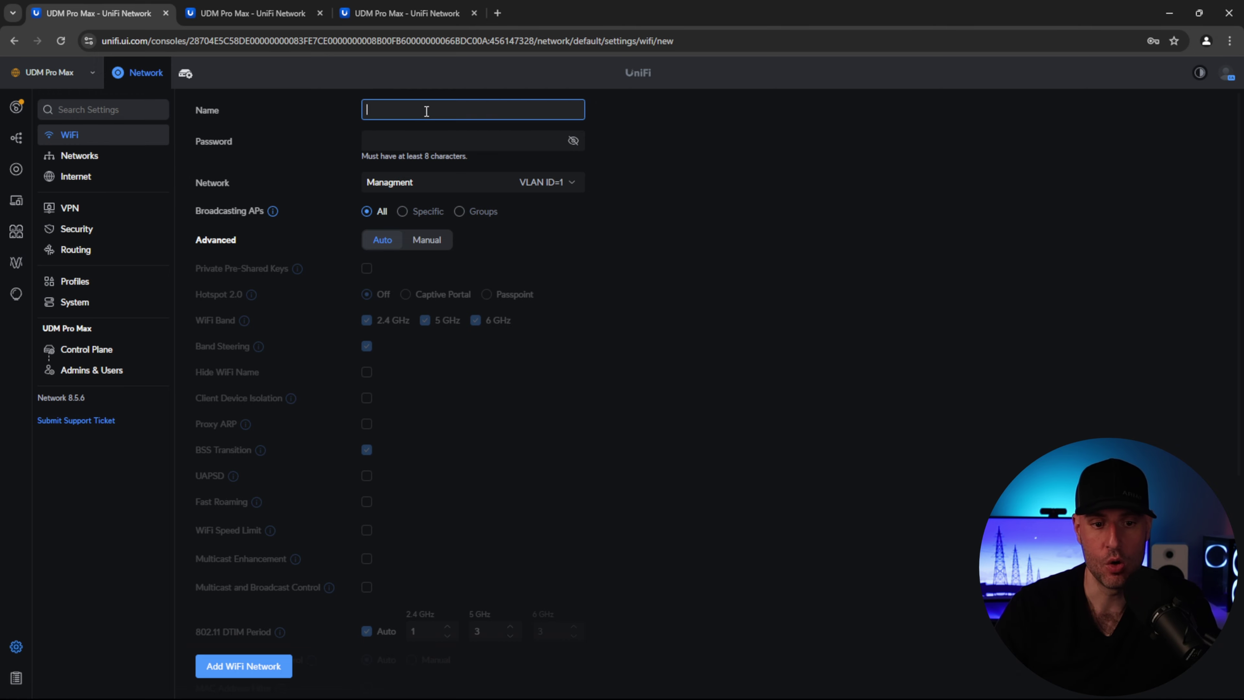
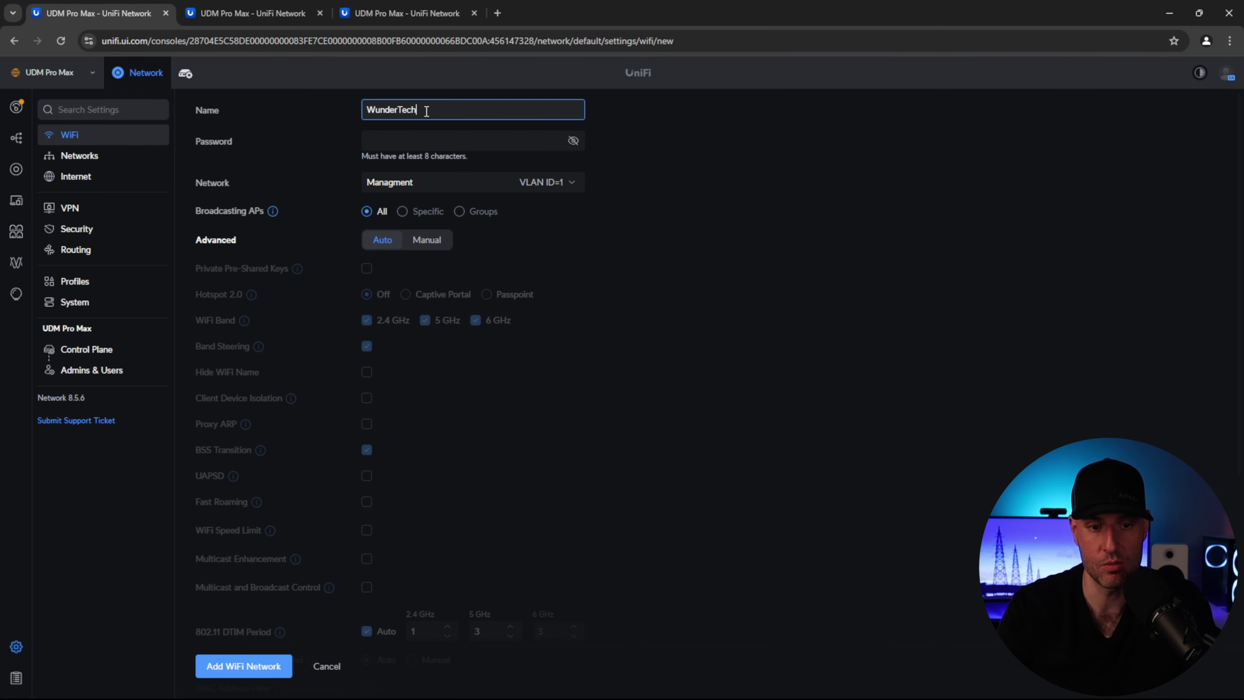
pyautogui.press('Tab')
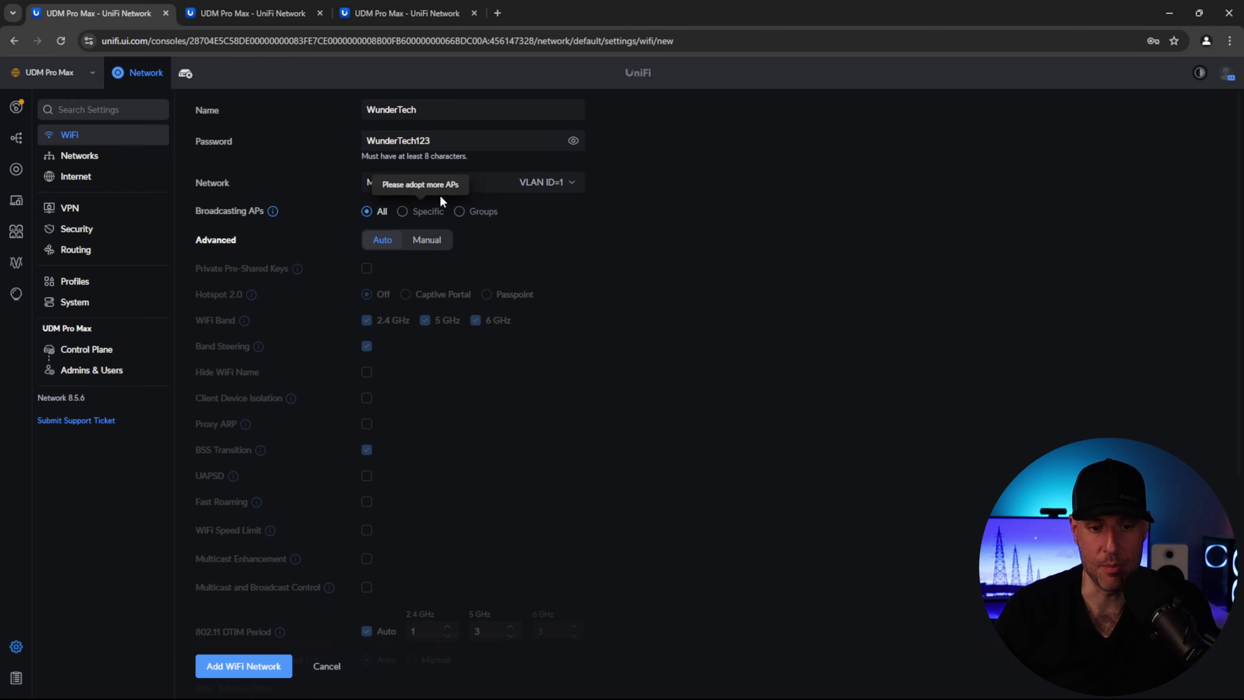
pyautogui.click(440, 193)
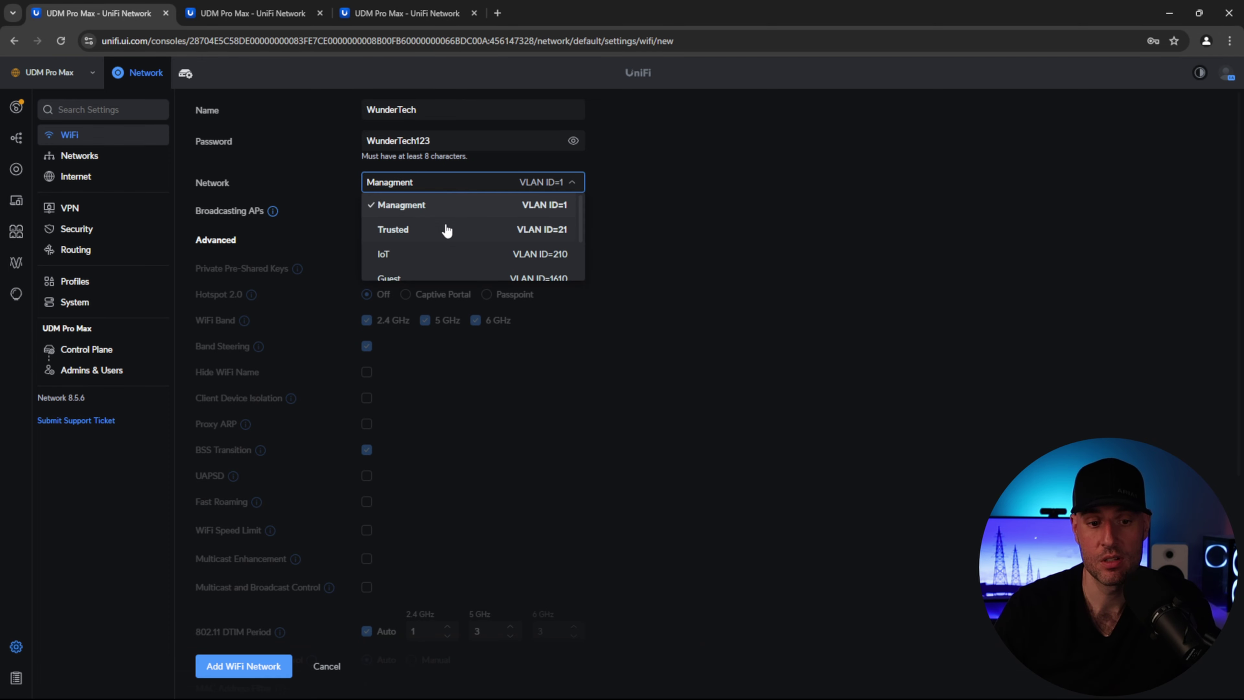
pyautogui.click(445, 230)
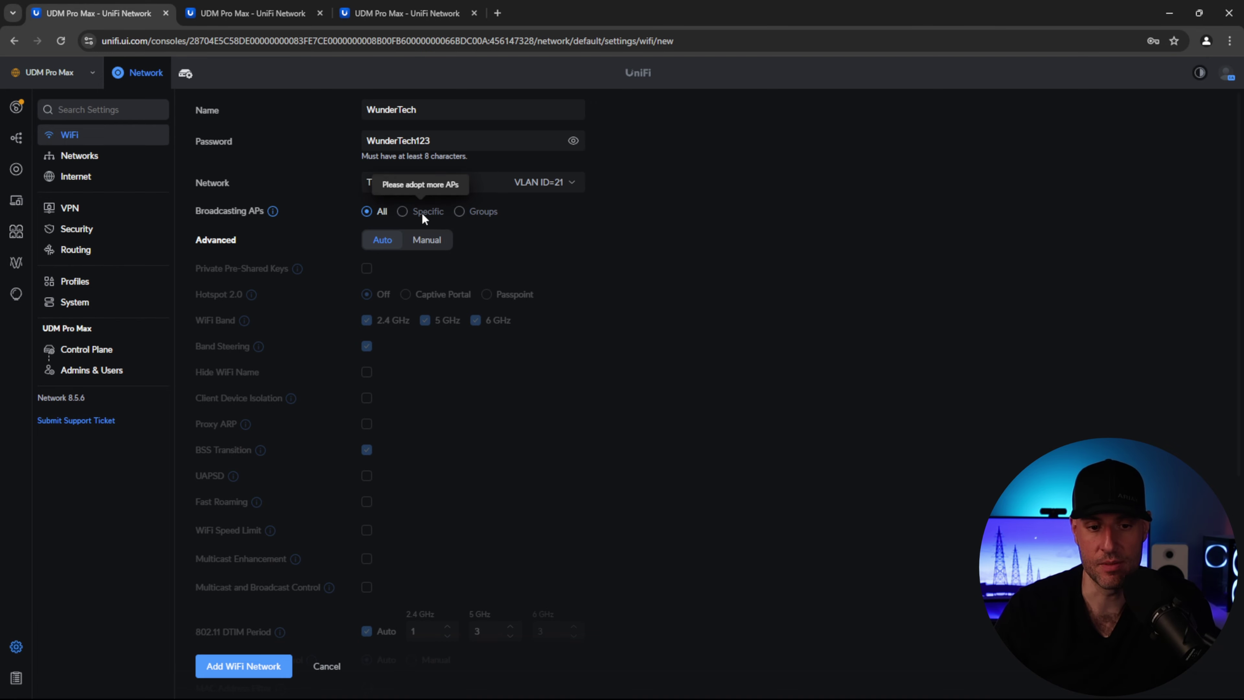
pyautogui.click(428, 243)
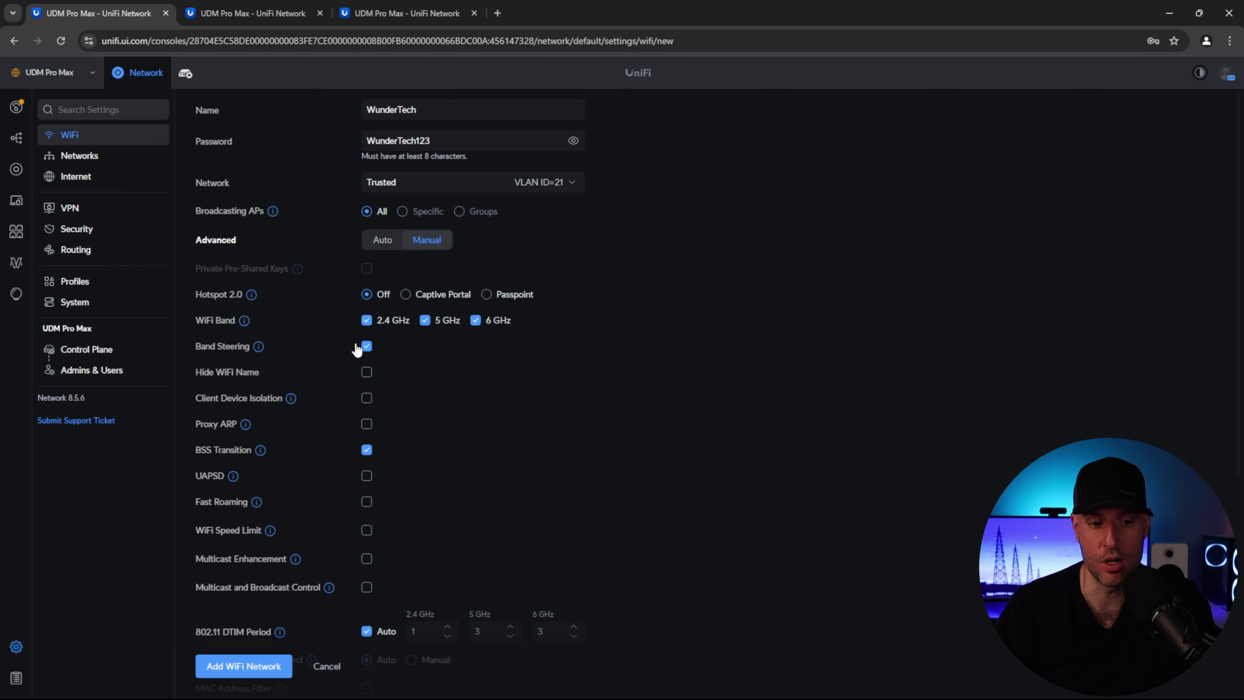
# - Tick Hide WiFi Name, leave security at WPA2/WPA3, and add the WunderTech network
pyautogui.moveTo(242, 323)
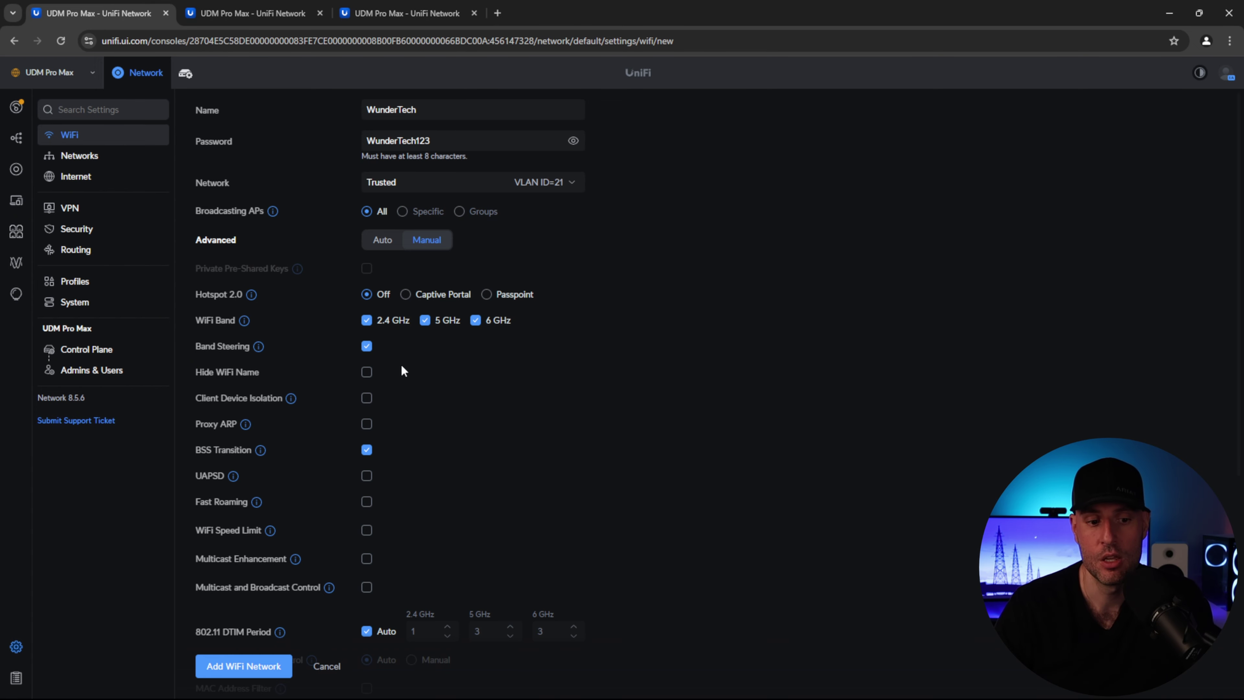
pyautogui.click(367, 373)
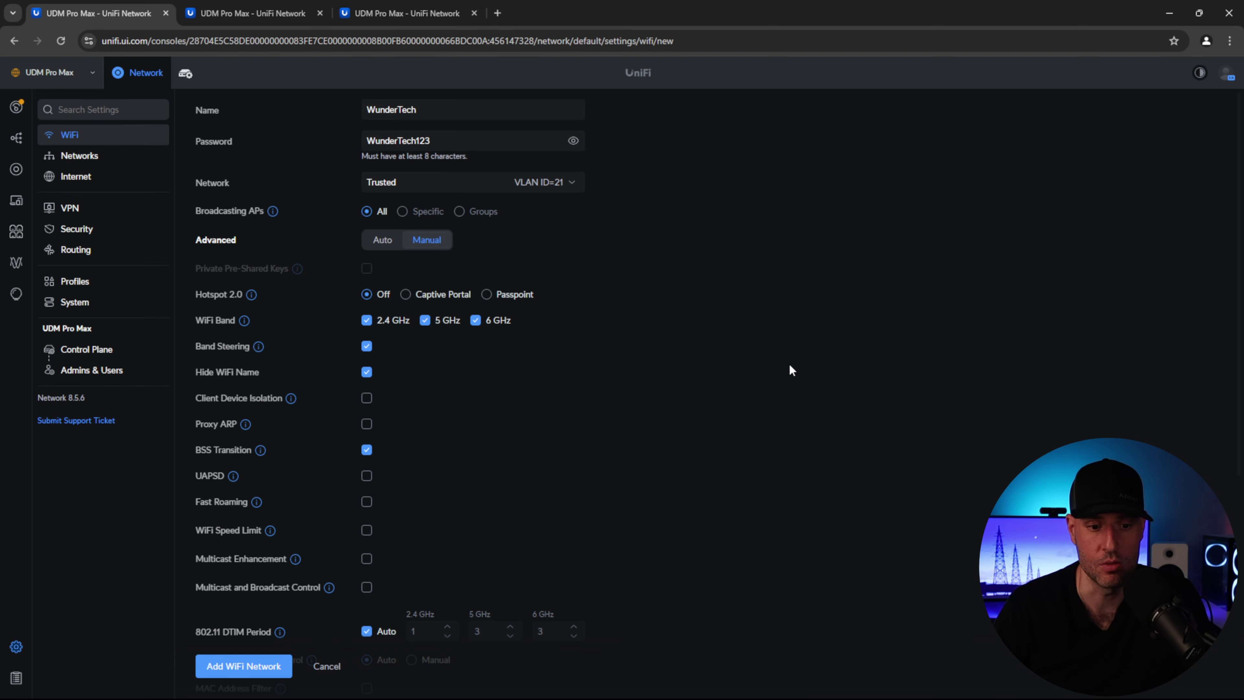
pyautogui.scroll(-1, 491, 359)
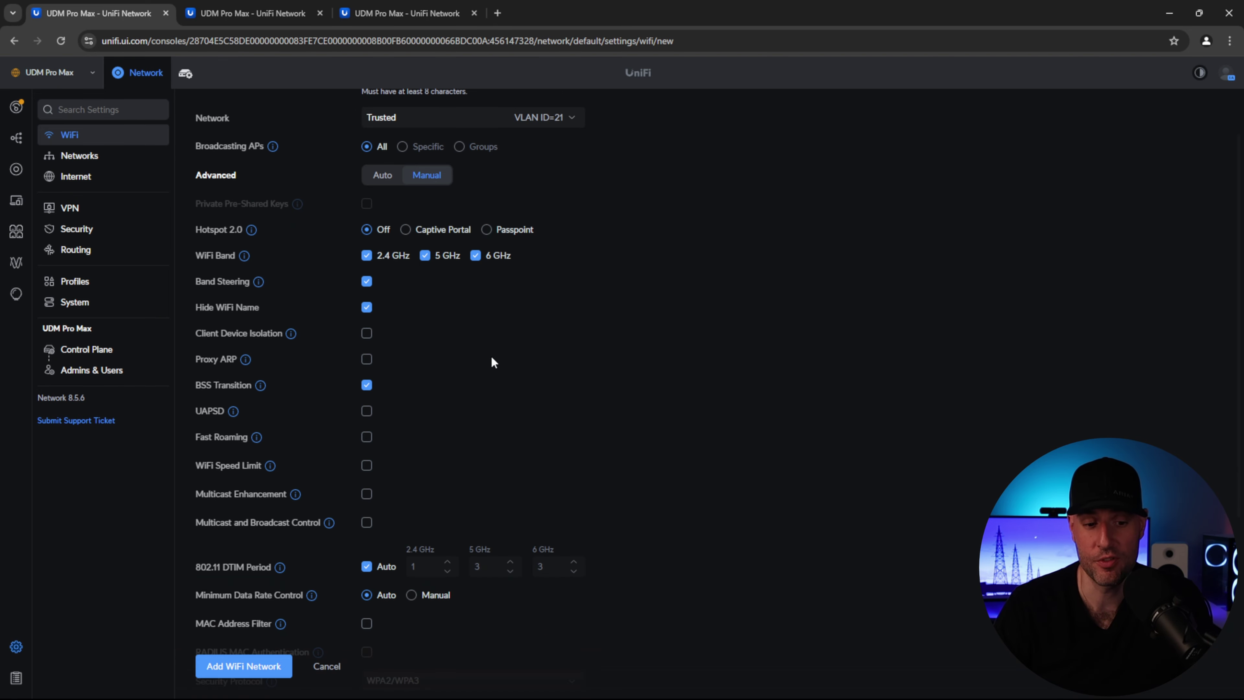
pyautogui.scroll(-4, 493, 361)
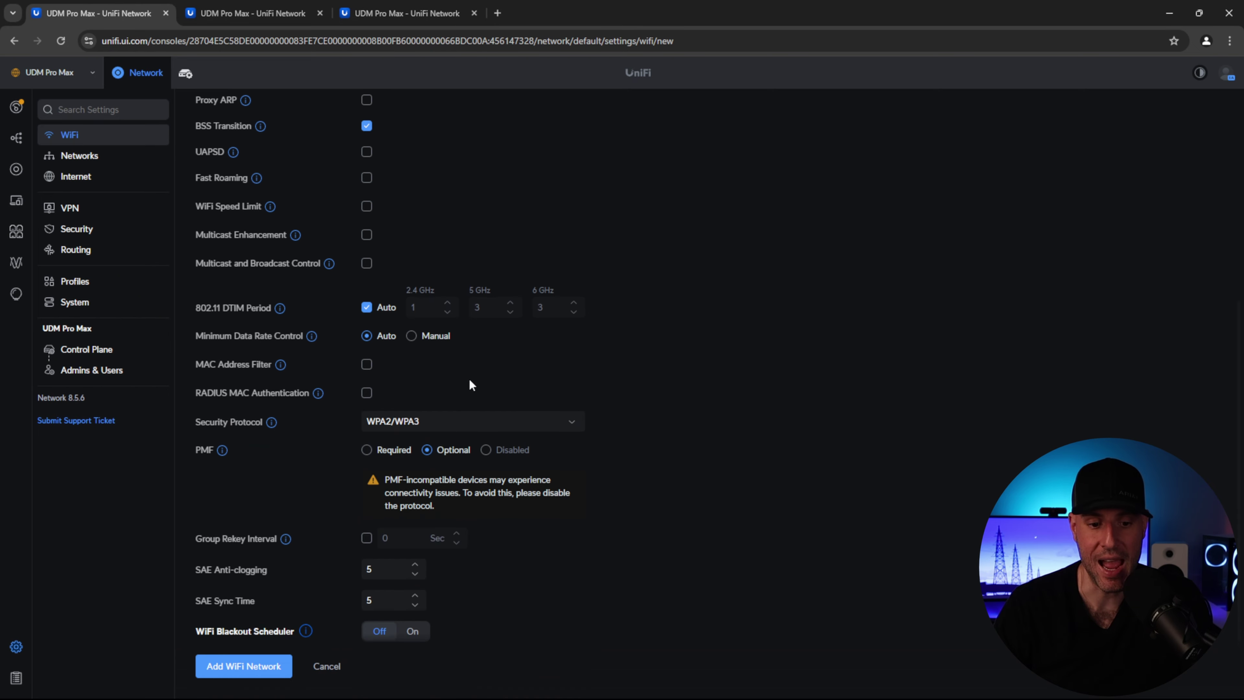
pyautogui.click(433, 428)
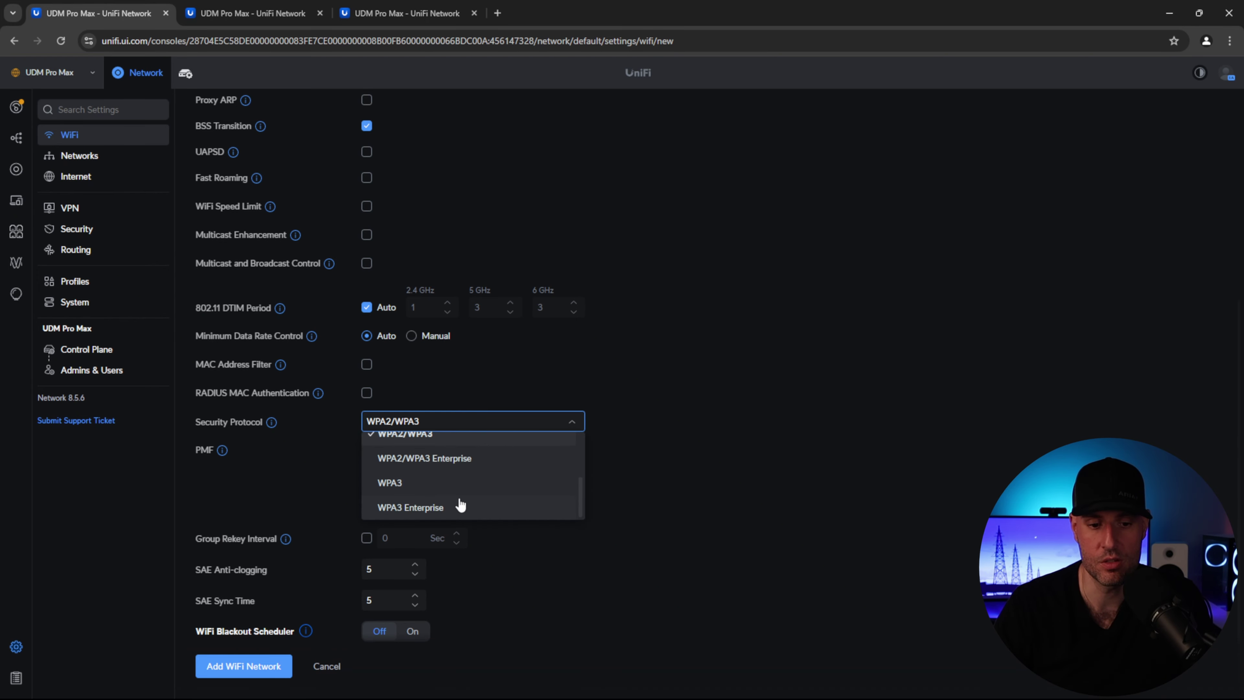
pyautogui.click(681, 400)
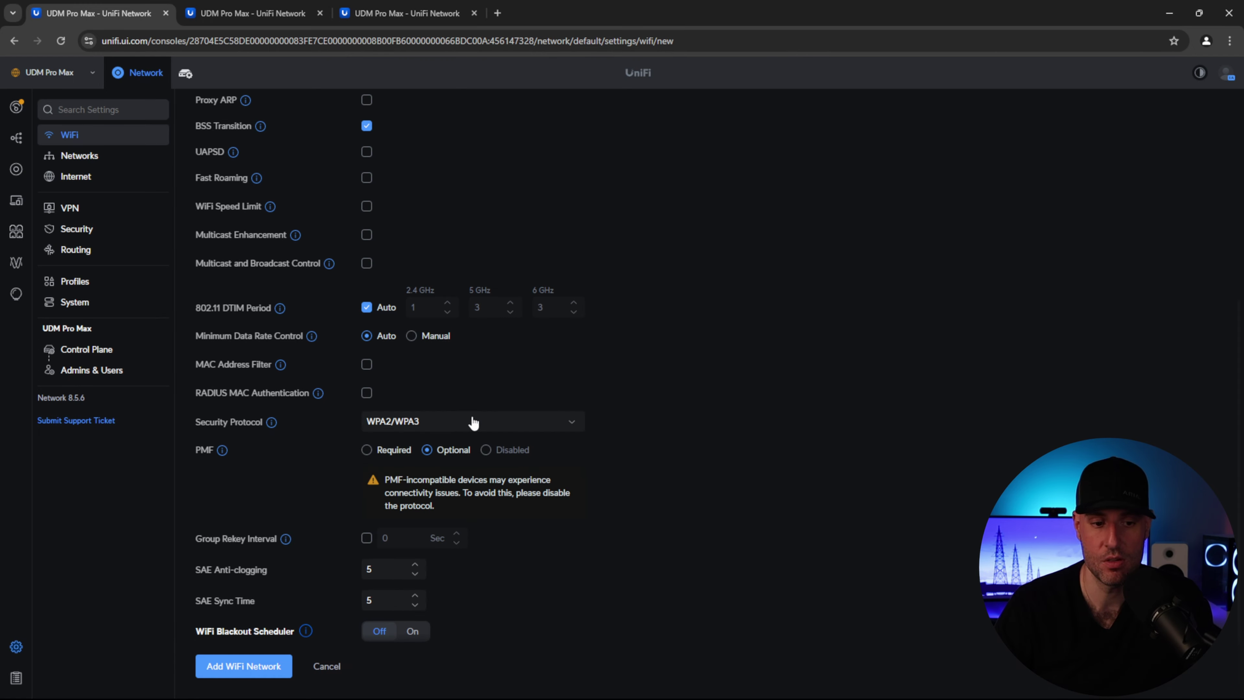
pyautogui.click(243, 666)
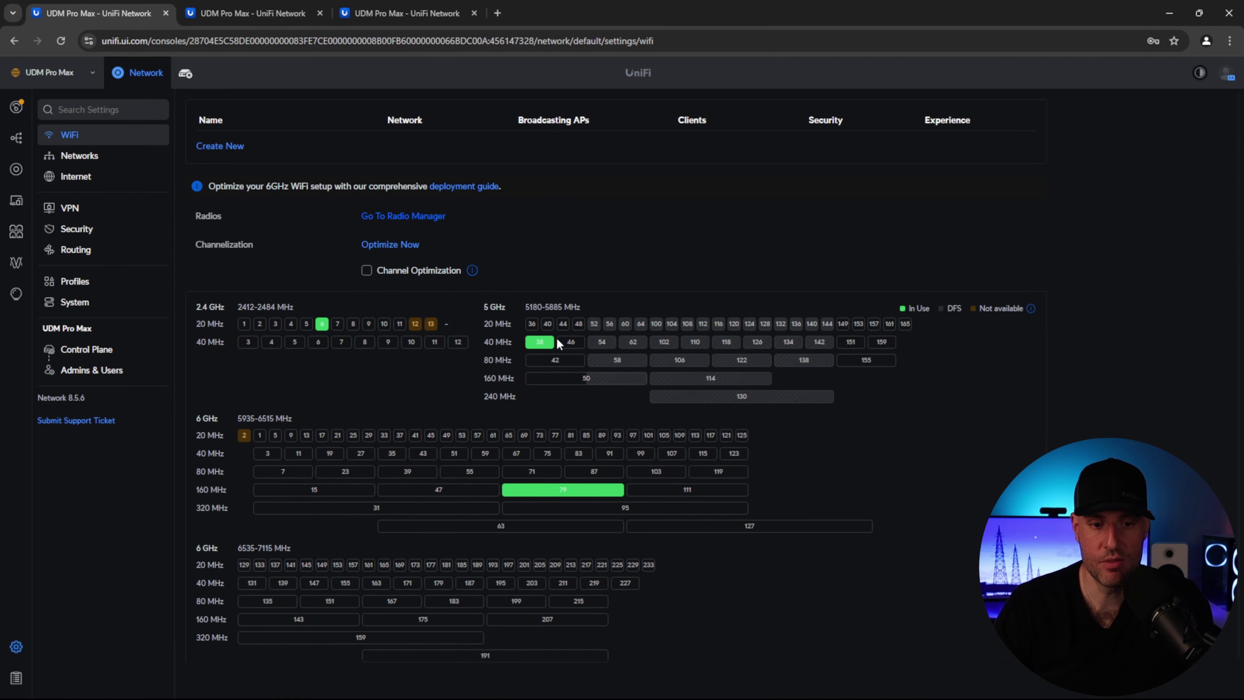
# - Create WiFi WunderTech Guest on the Guest network (VLAN 1610), manual advanced settings, with client device isolation
pyautogui.click(220, 167)
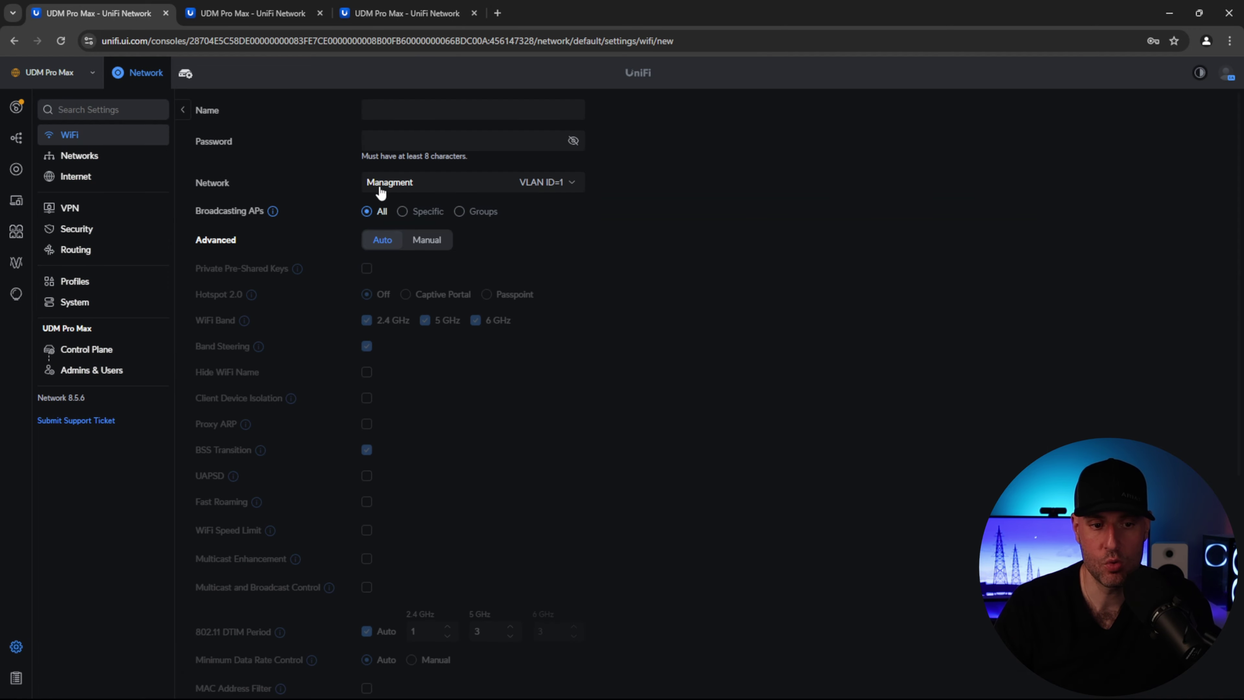
pyautogui.click(403, 116)
pyautogui.write('WunderTech Guest')
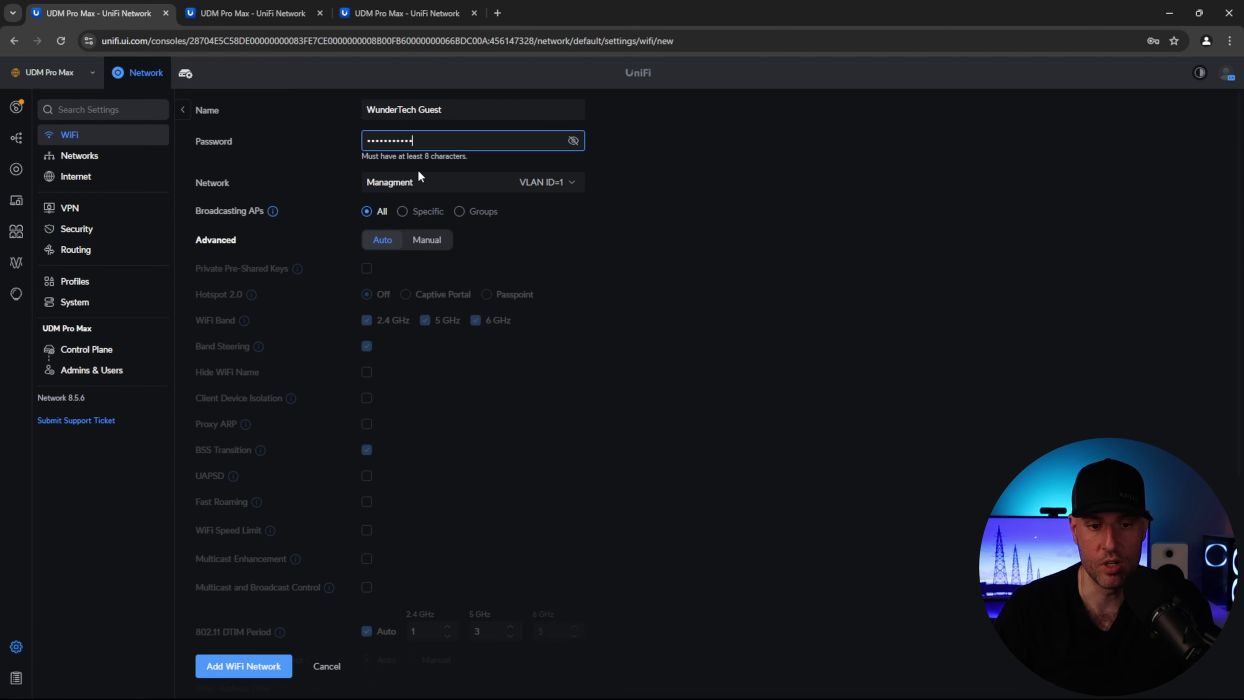
pyautogui.click(417, 181)
pyautogui.scroll(-1, 406, 227)
pyautogui.click(404, 226)
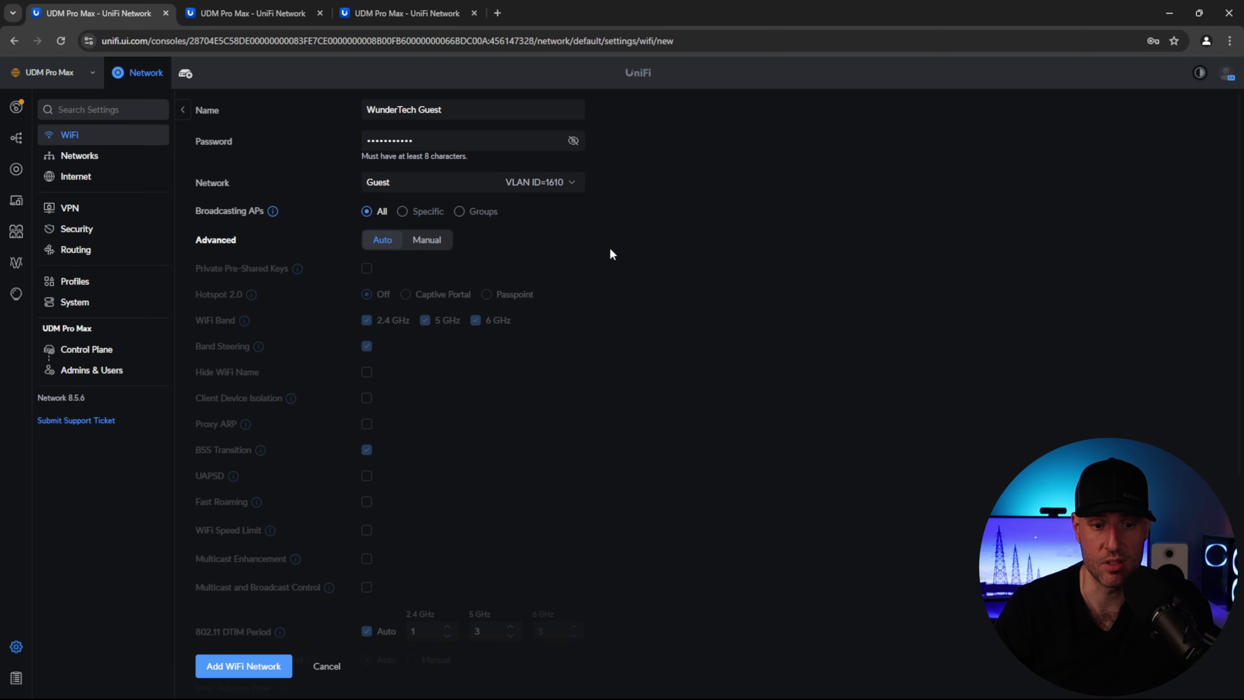
pyautogui.click(434, 243)
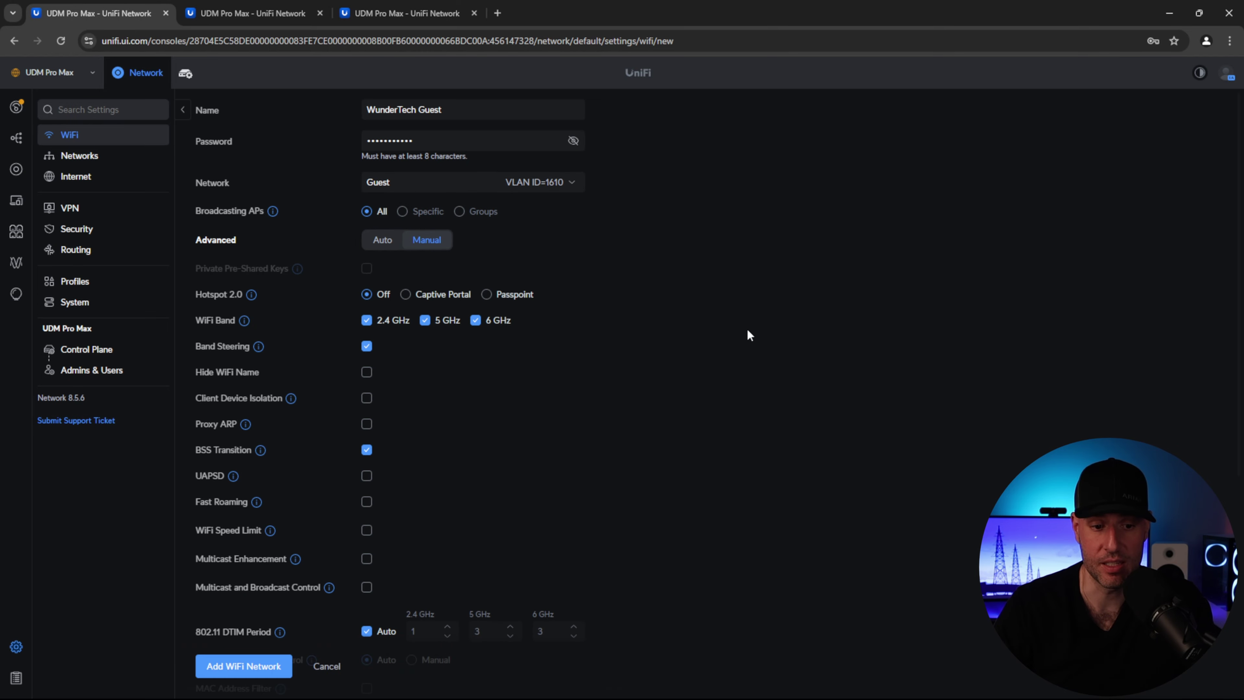
pyautogui.scroll(-1, 735, 338)
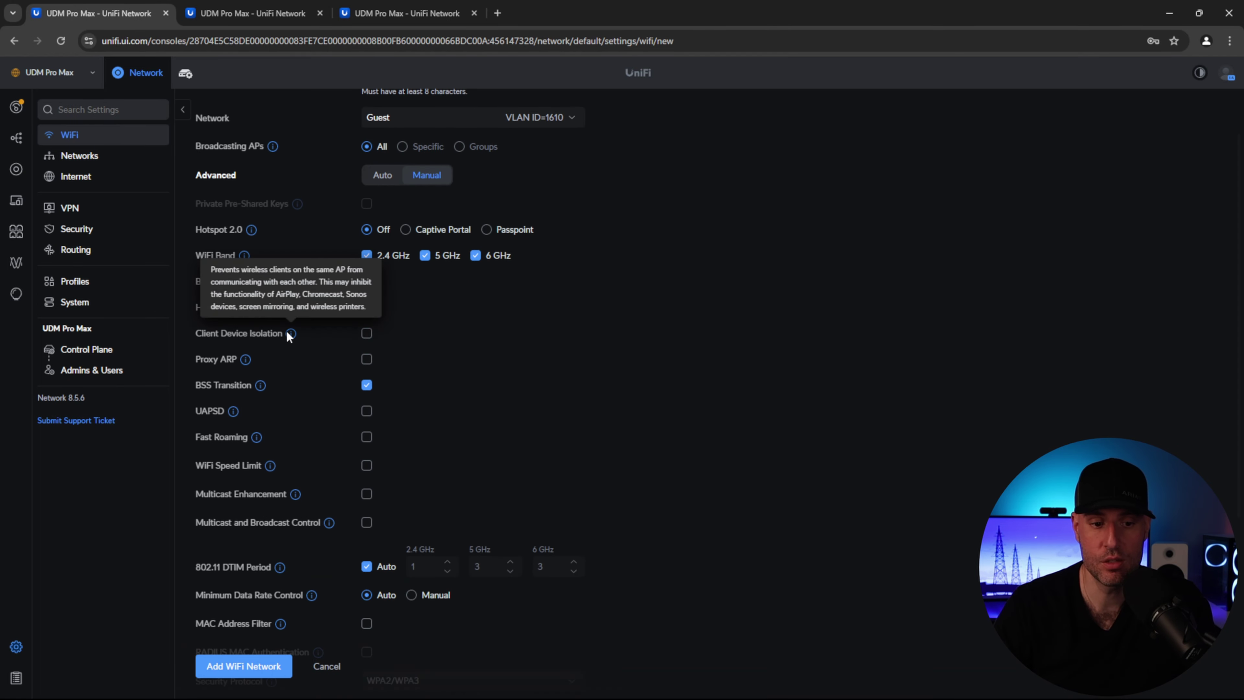
pyautogui.click(367, 333)
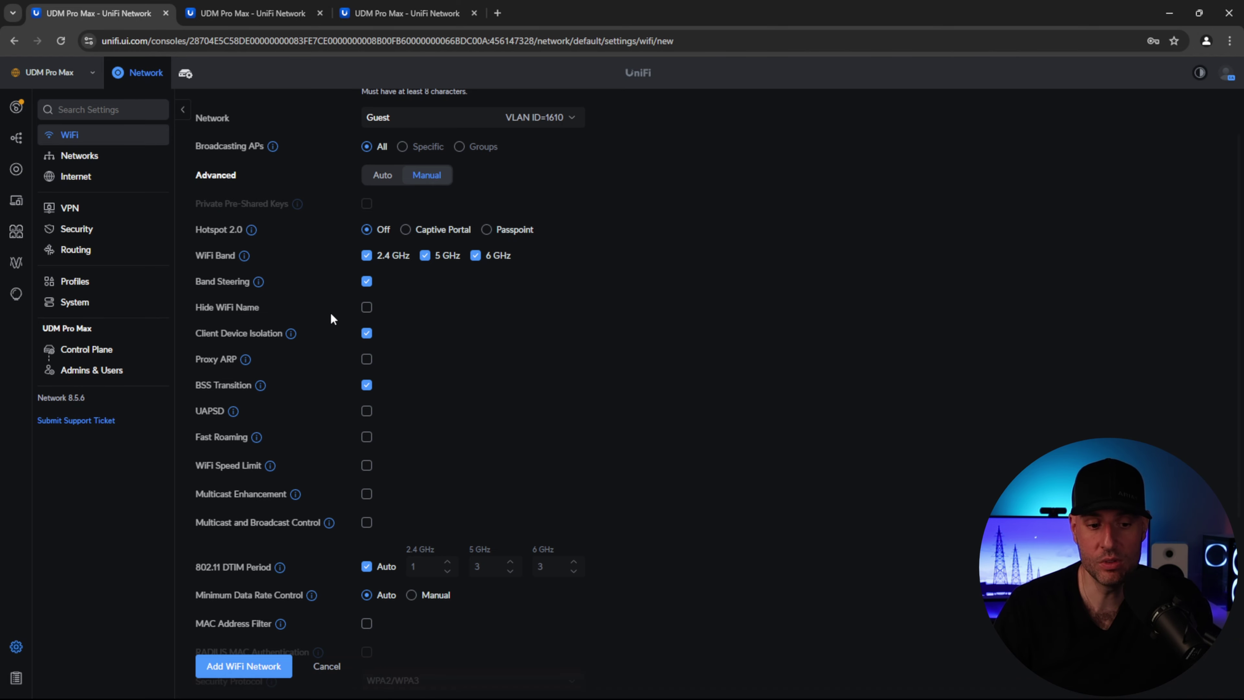
pyautogui.scroll(-1, 330, 316)
pyautogui.scroll(3, 331, 318)
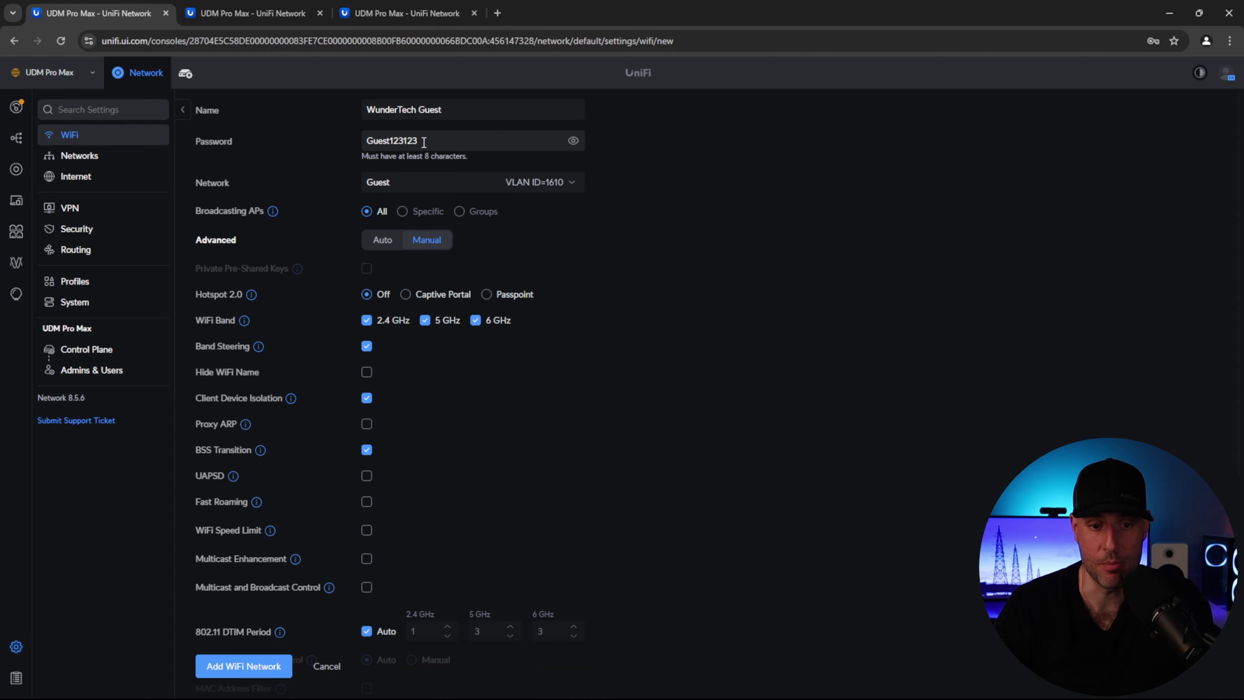
# - Turn on the guest captive portal and preview the Hotspot Portal editor before returning
pyautogui.click(440, 300)
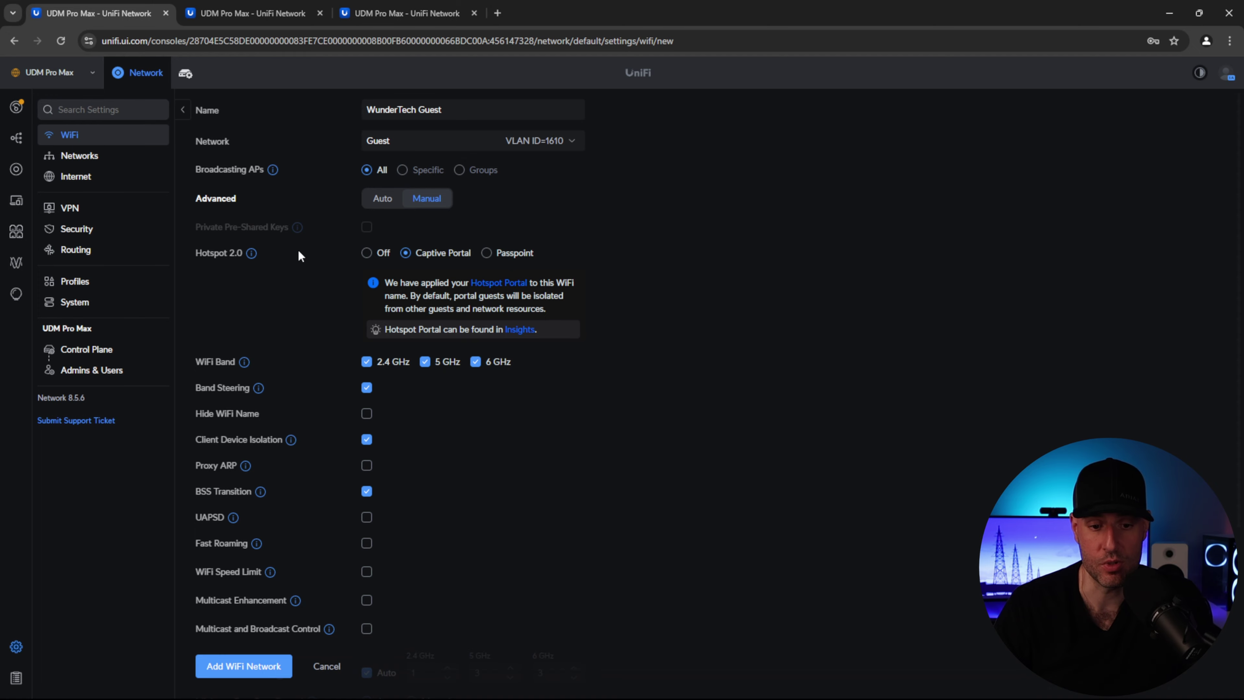
pyautogui.click(493, 289)
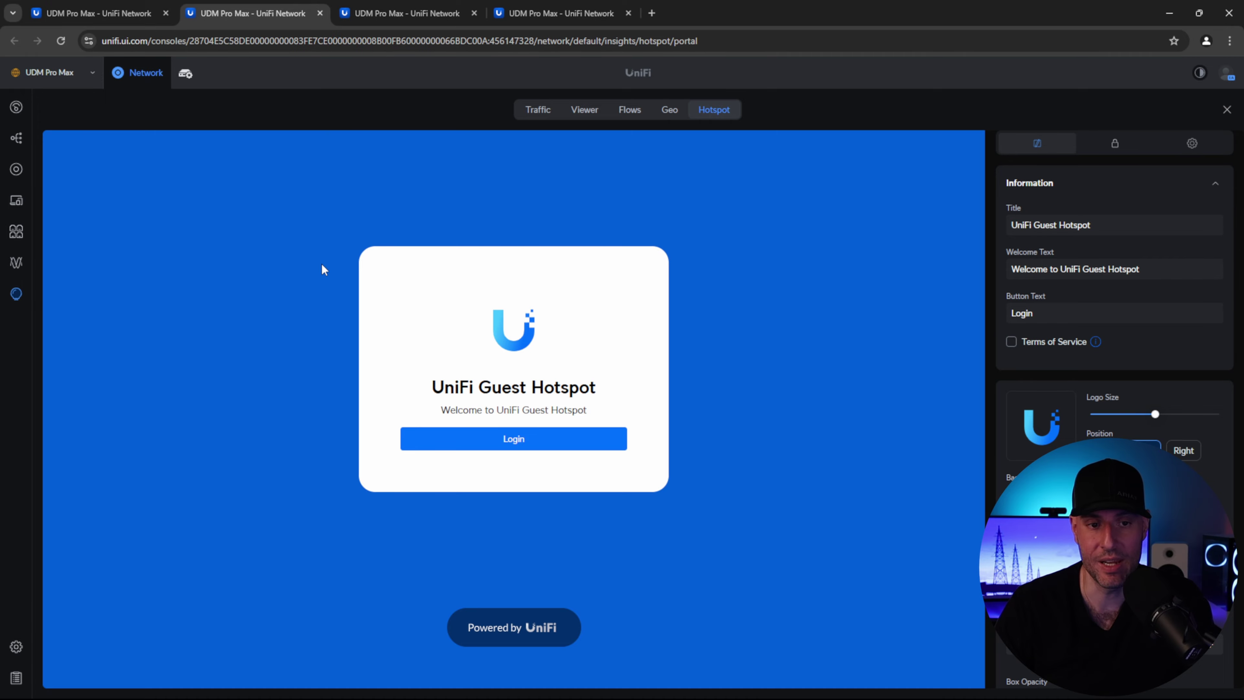
pyautogui.click(122, 17)
pyautogui.press('F11')
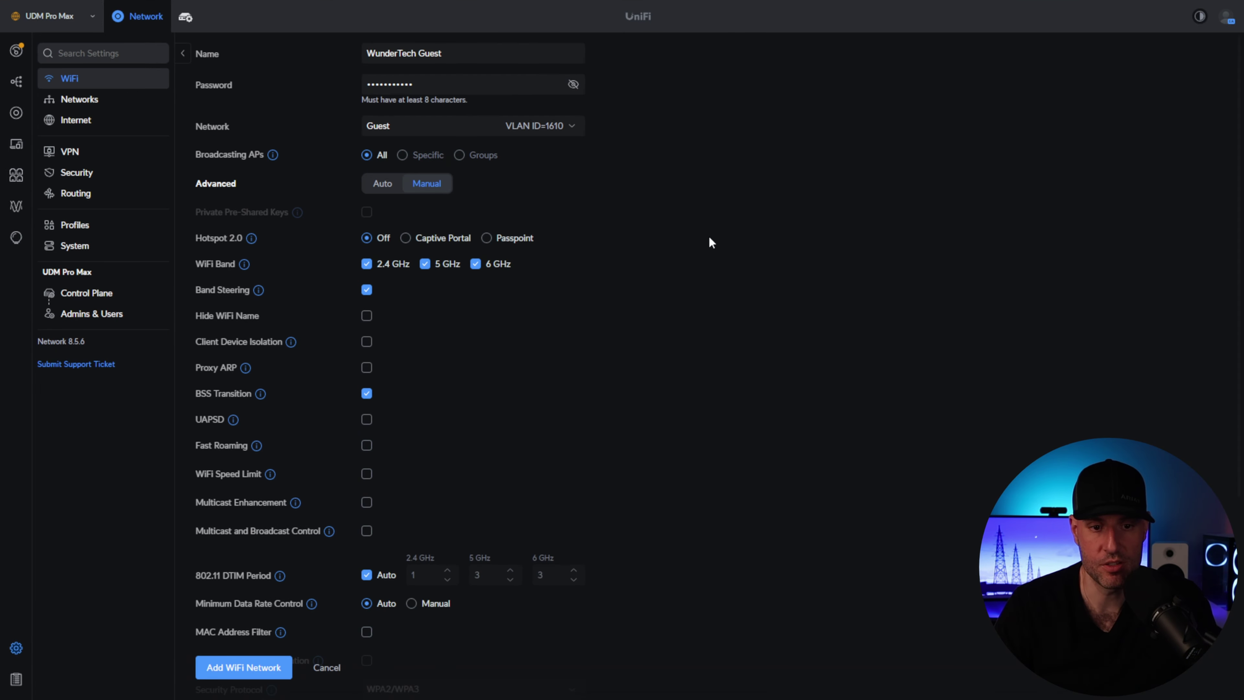
# - Untick 6 GHz so WunderTech Guest broadcasts on 2.4 and 5 GHz only, and add it
pyautogui.click(488, 265)
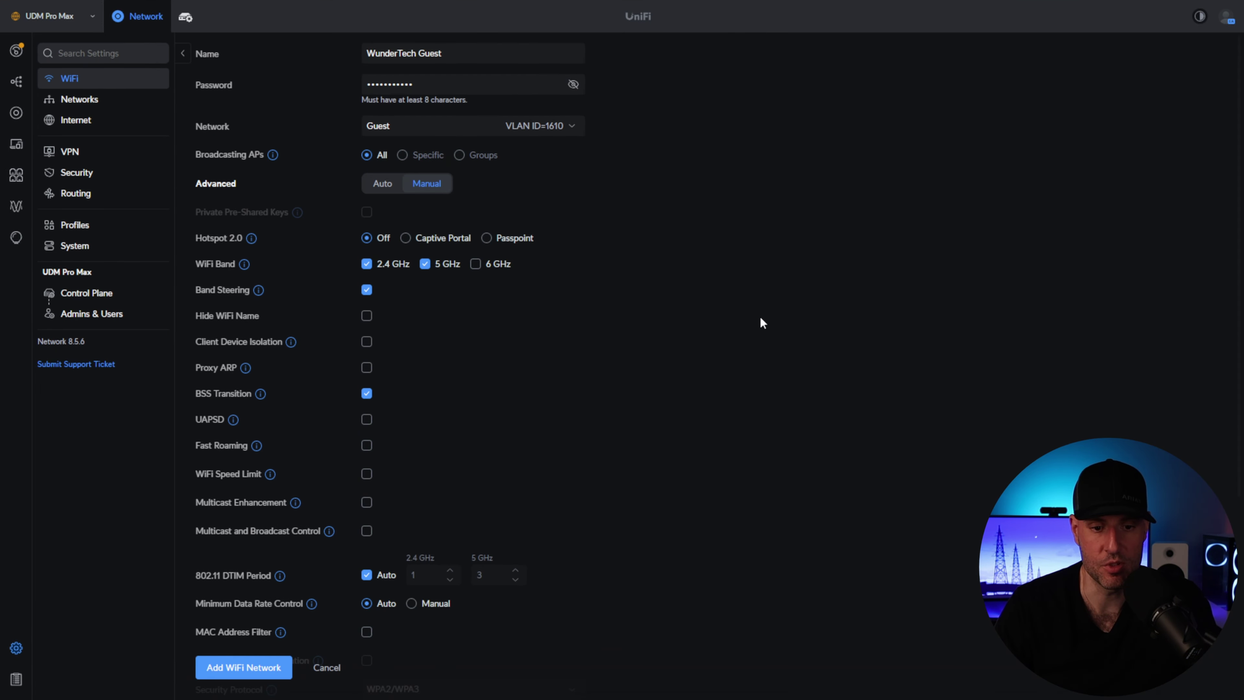
pyautogui.scroll(-1, 726, 348)
pyautogui.scroll(-2, 722, 349)
pyautogui.scroll(2, 748, 372)
pyautogui.scroll(-3, 750, 378)
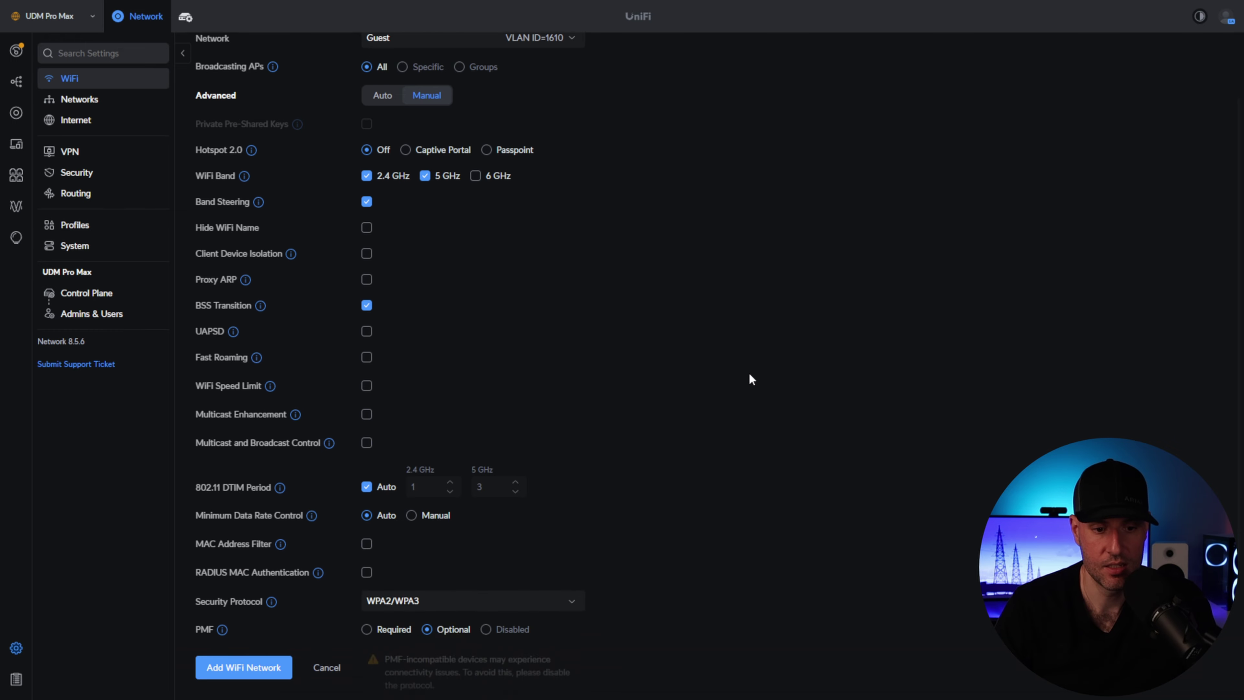
pyautogui.scroll(-2, 730, 392)
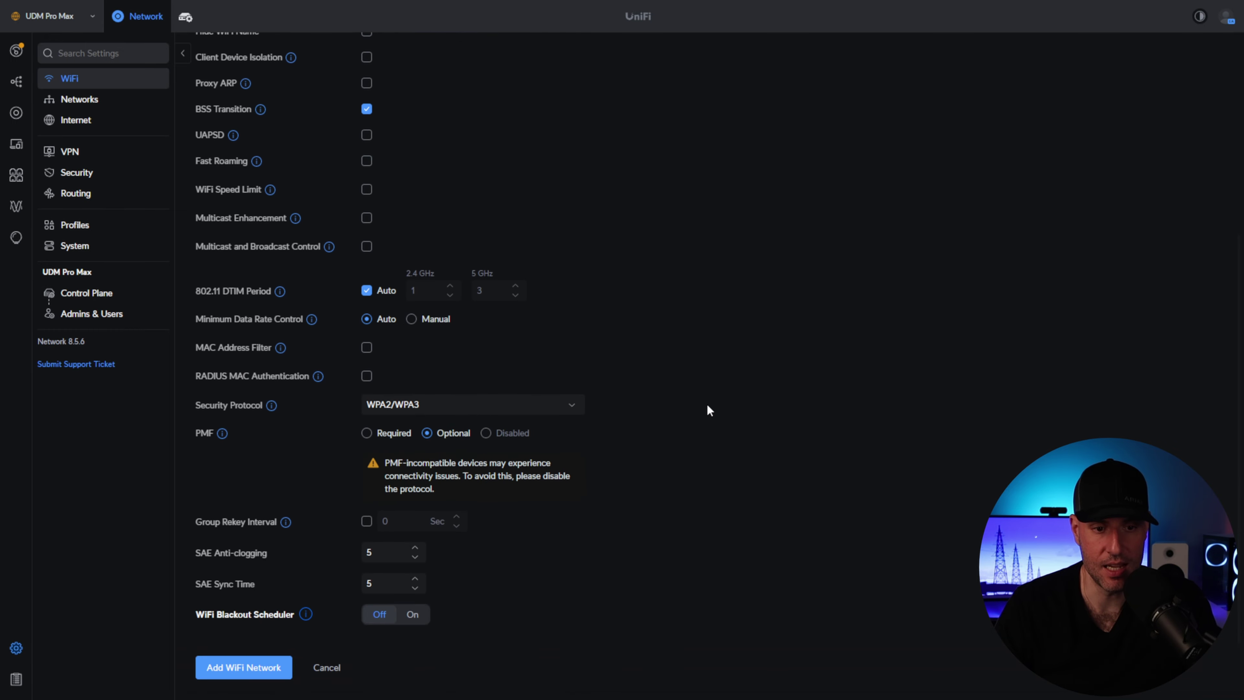
pyautogui.click(259, 667)
# - Create WunderTech IoT limited to 2.4 GHz by unticking 6 GHz and 5 GHz, and add it
pyautogui.click(233, 133)
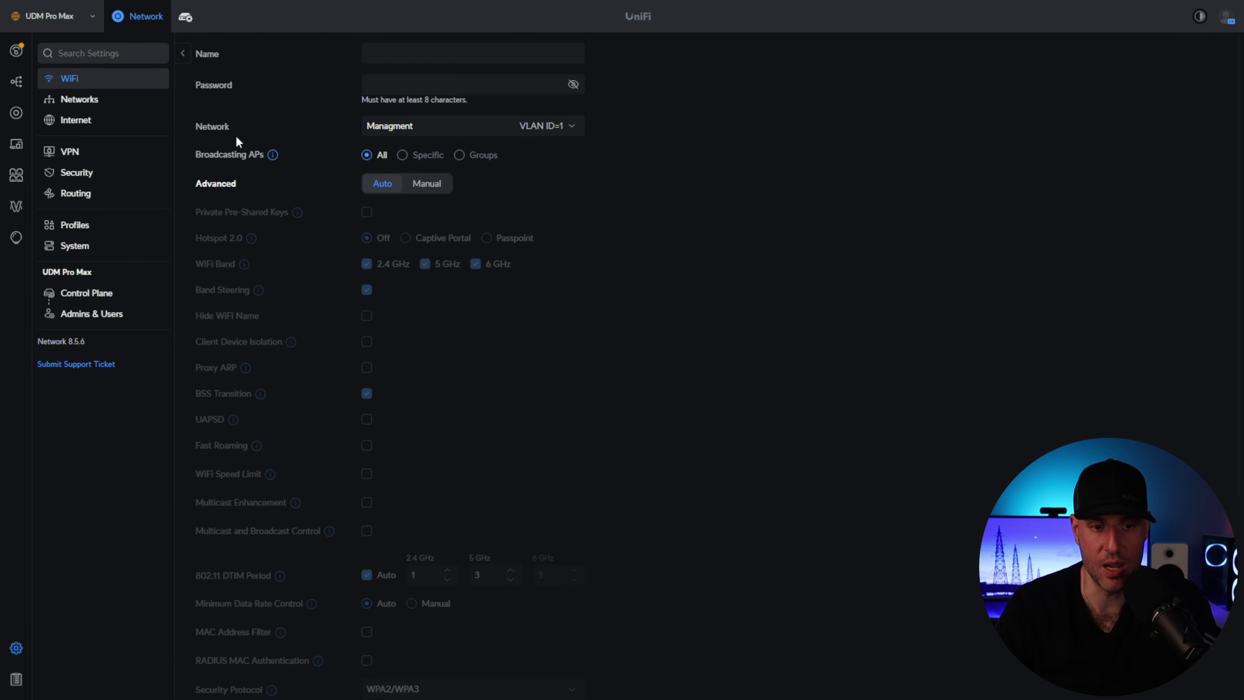
pyautogui.click(430, 49)
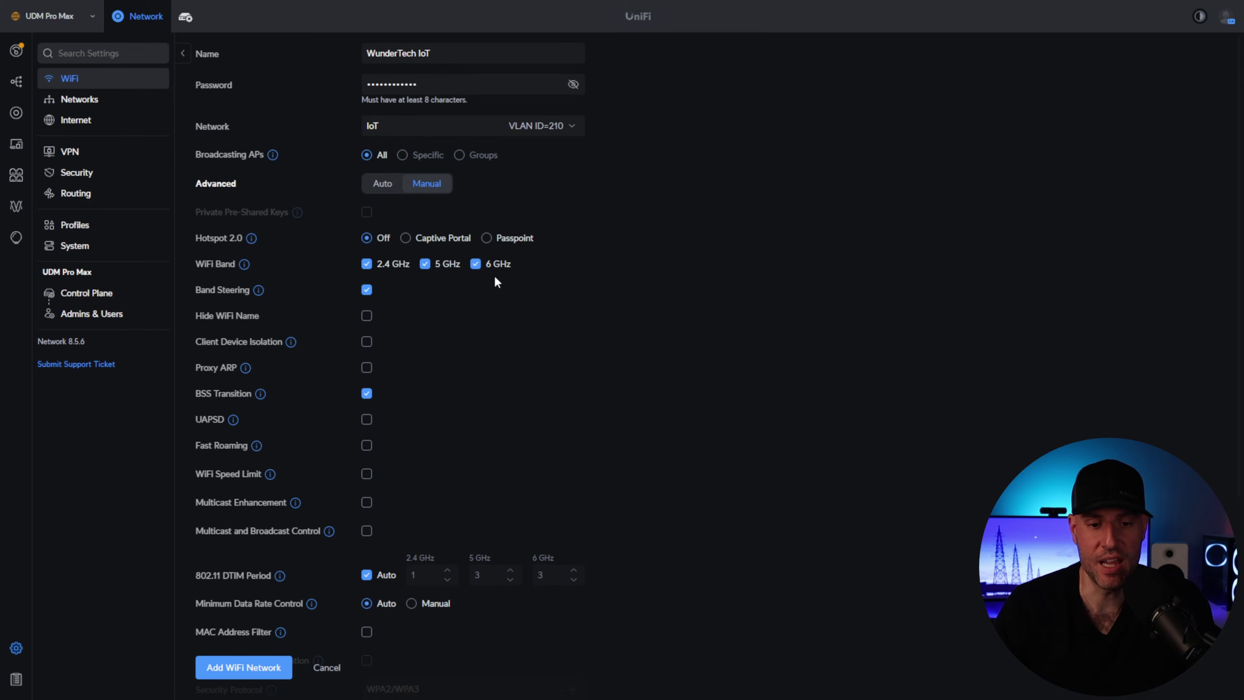
pyautogui.click(490, 267)
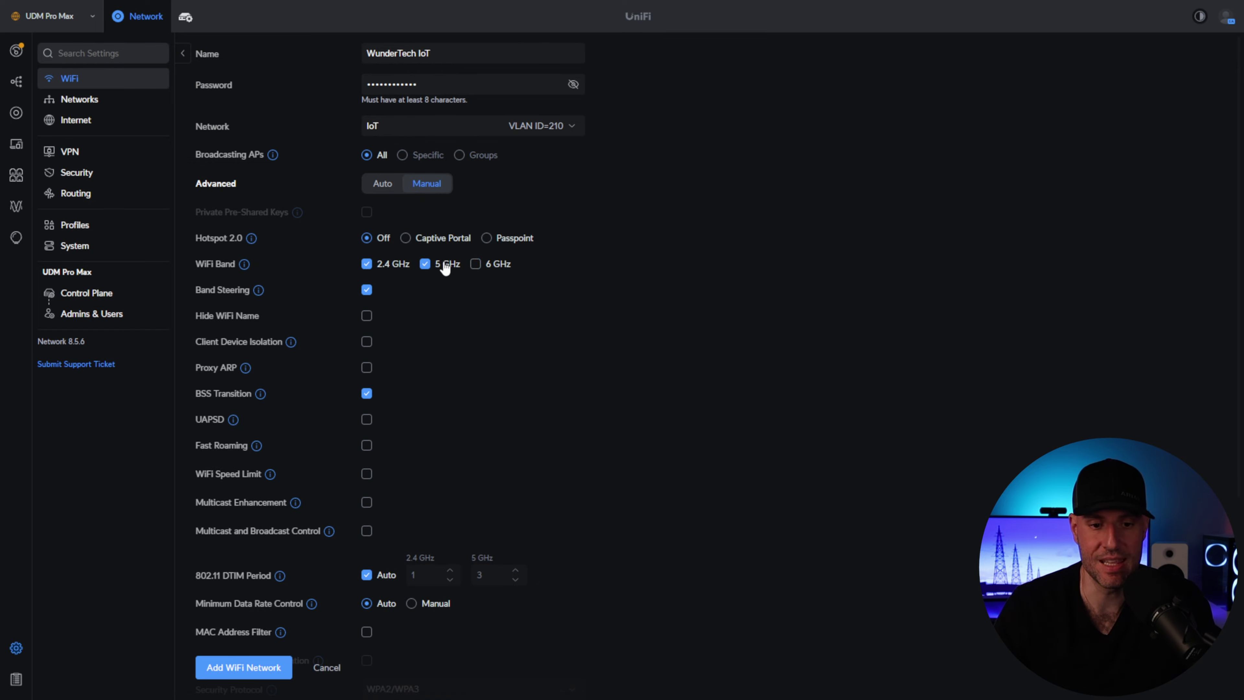
pyautogui.click(444, 265)
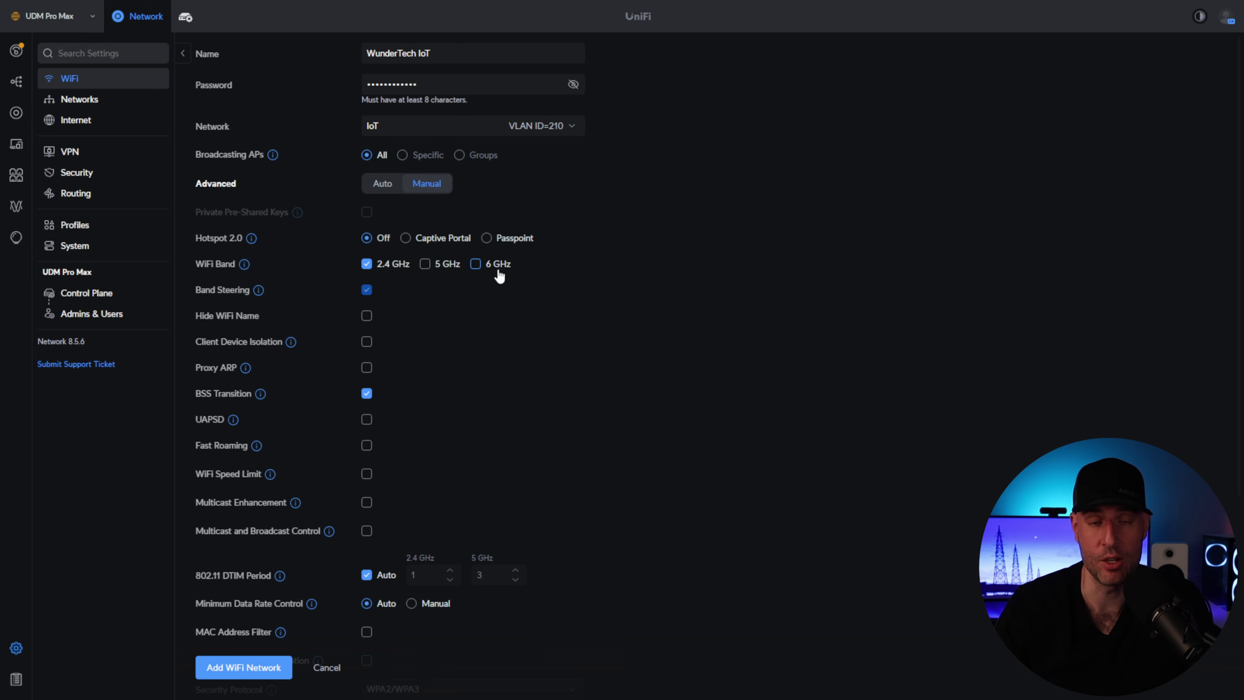
pyautogui.scroll(-4, 436, 303)
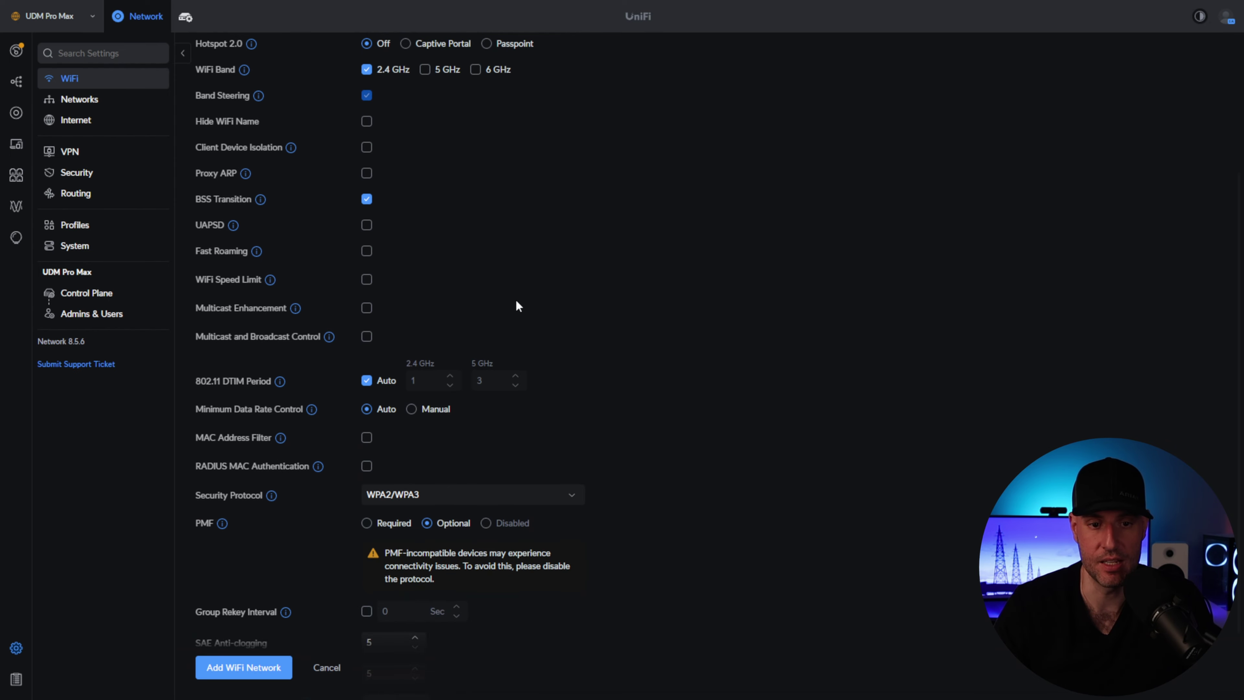
pyautogui.scroll(-2, 517, 299)
pyautogui.click(230, 678)
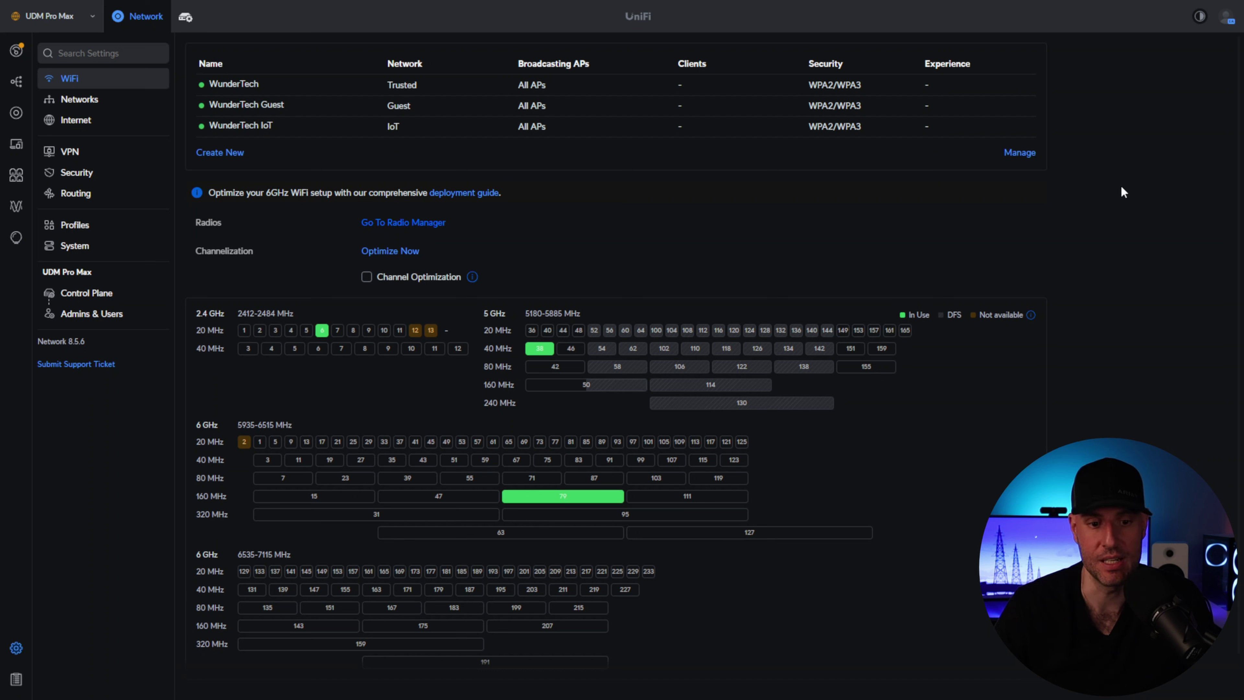
# - Enable Channel Optimization running daily at 04:00 AM
pyautogui.click(375, 279)
pyautogui.click(563, 279)
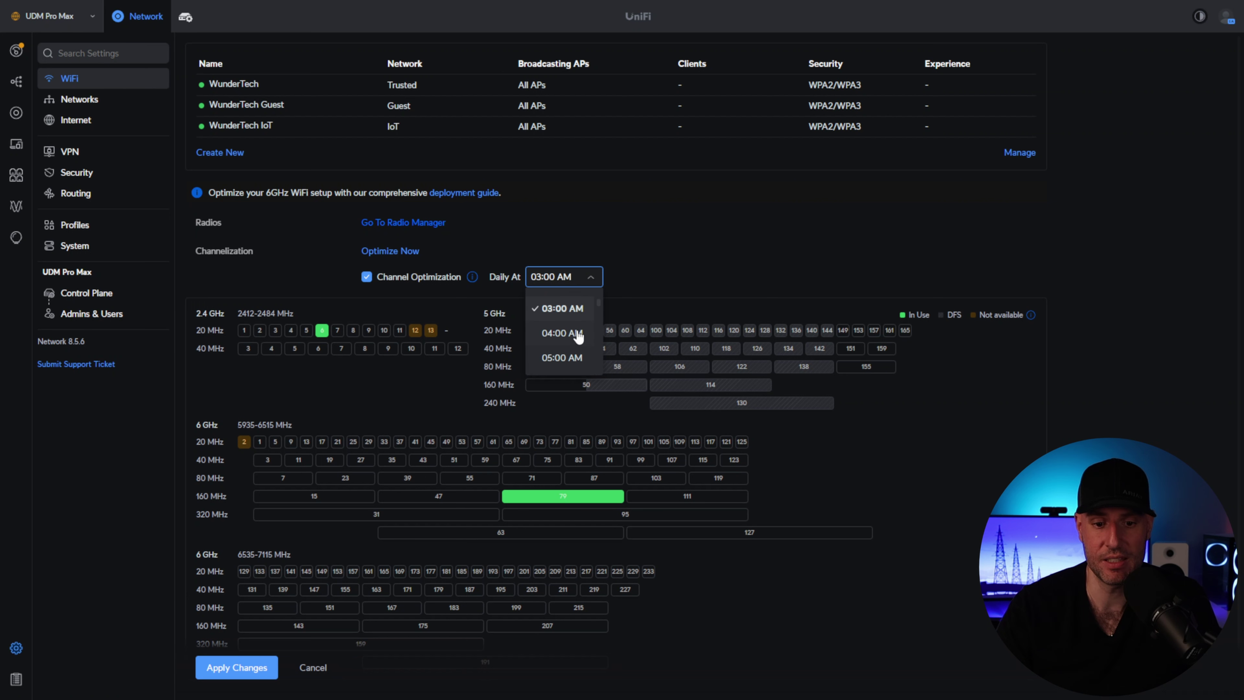
pyautogui.click(577, 335)
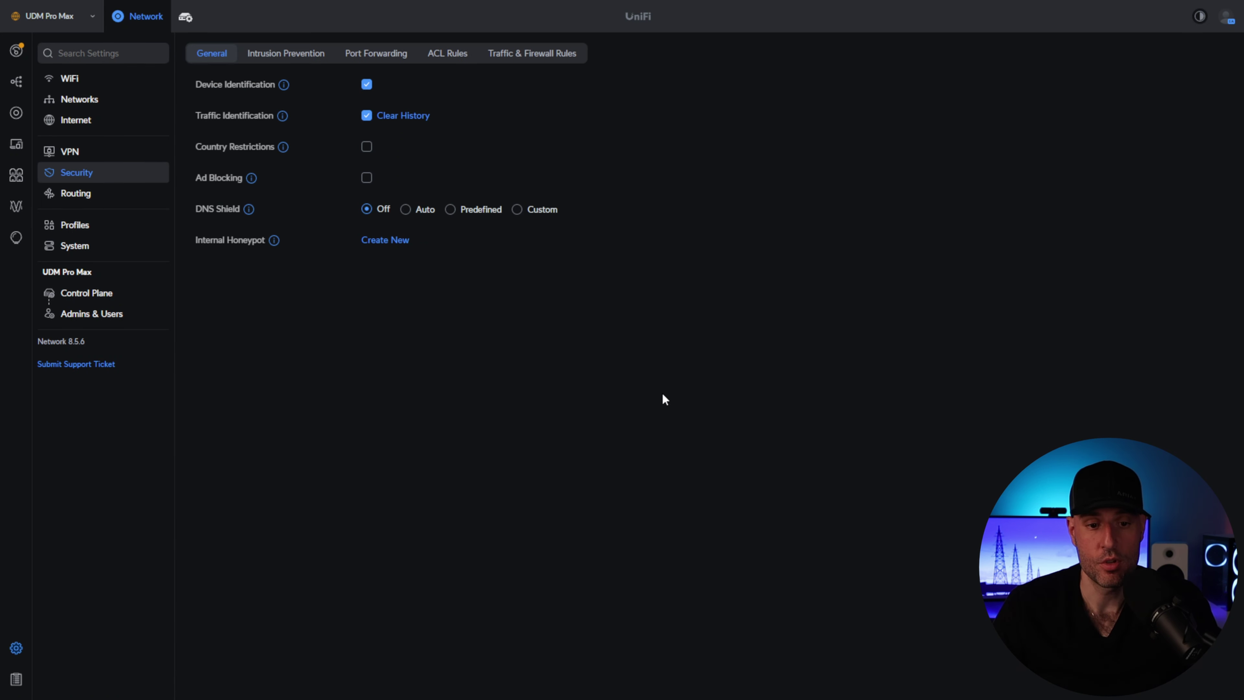
pyautogui.click(273, 57)
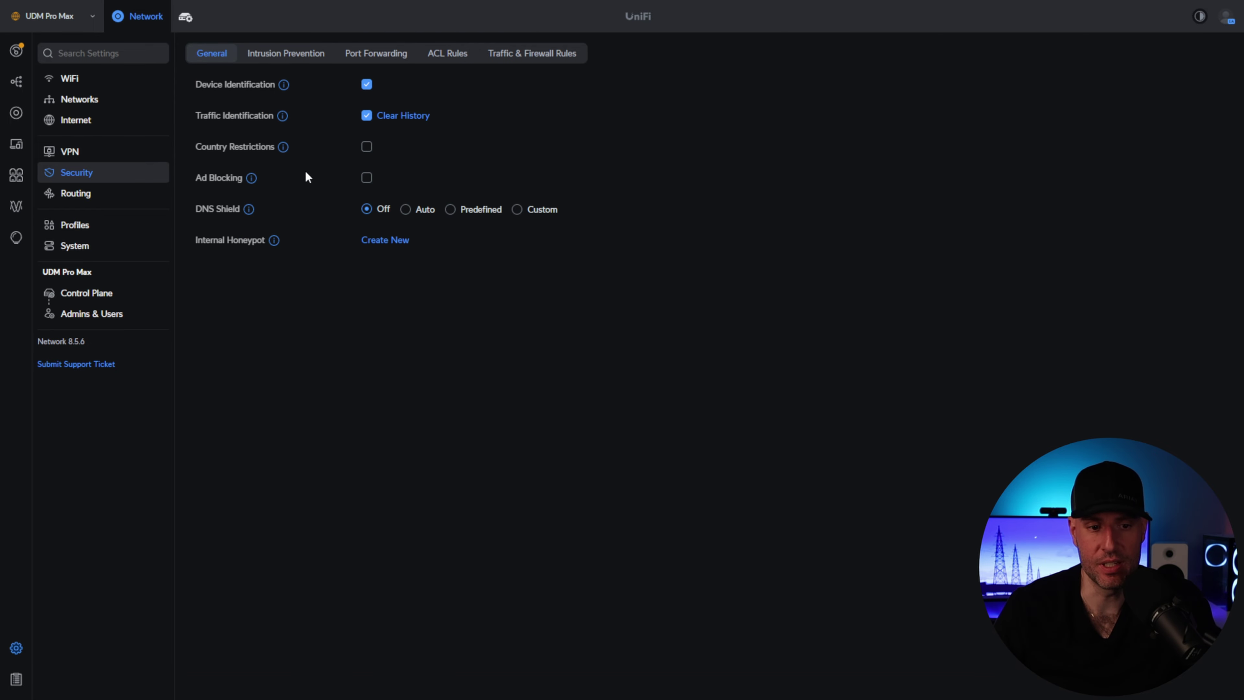
pyautogui.moveTo(253, 181)
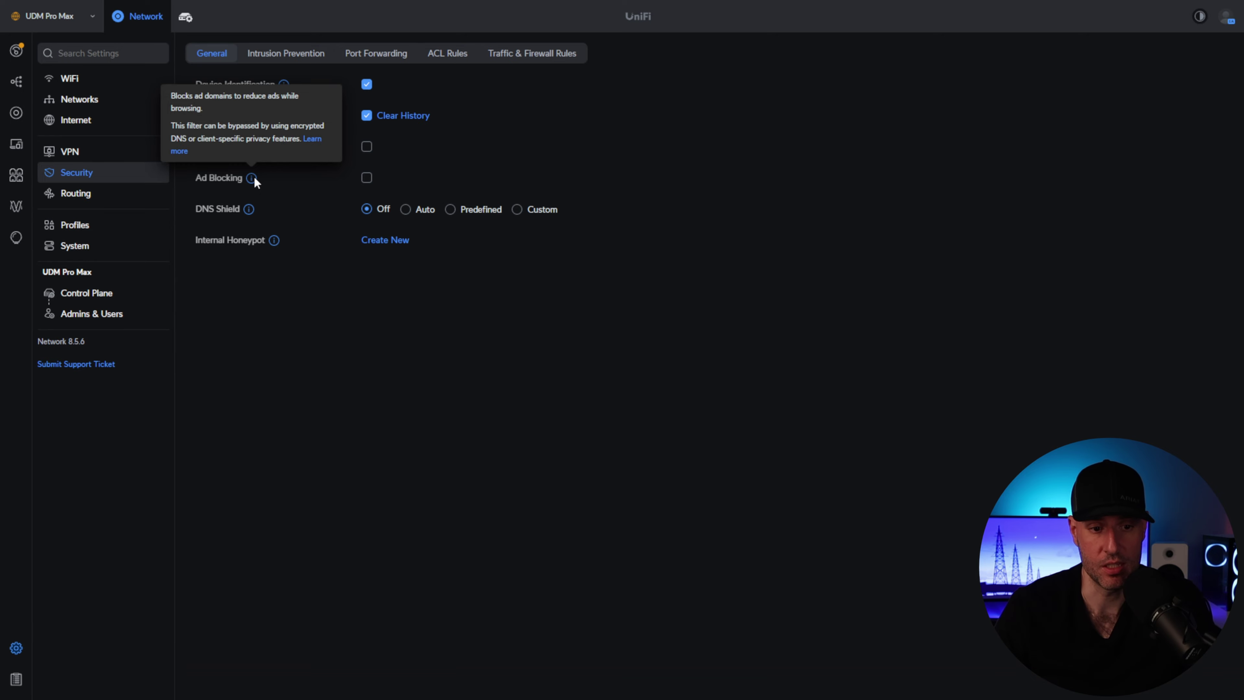
pyautogui.click(368, 178)
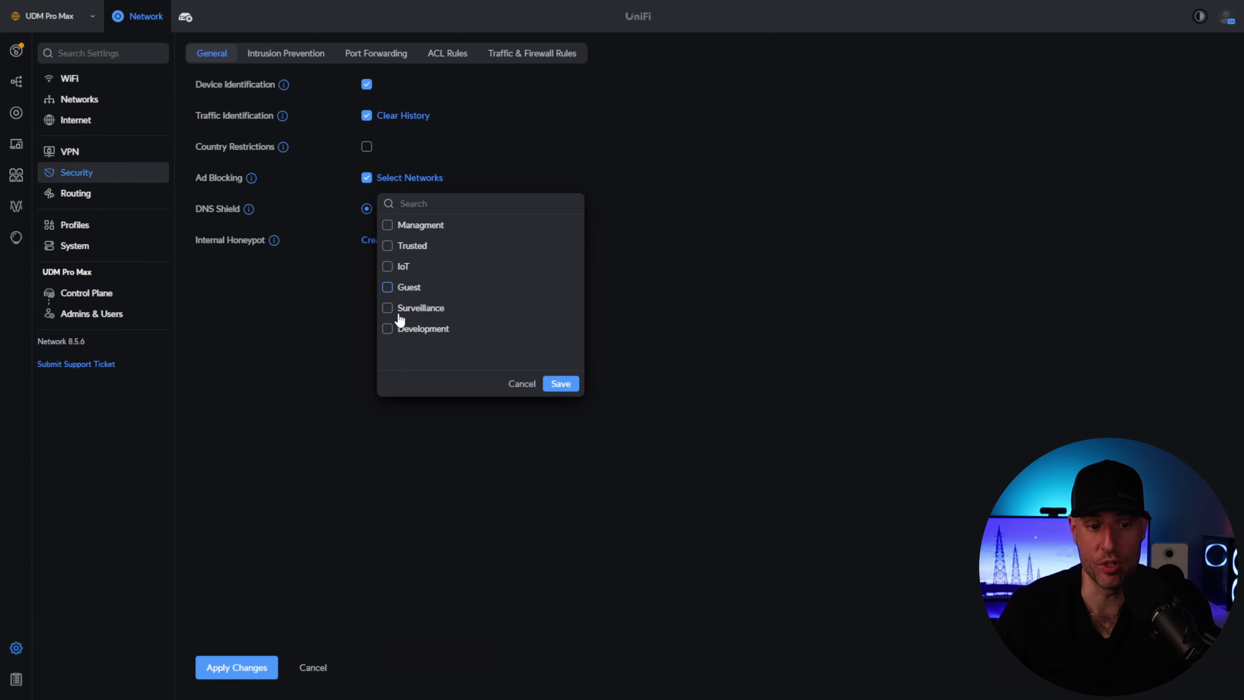
pyautogui.click(520, 384)
pyautogui.click(367, 177)
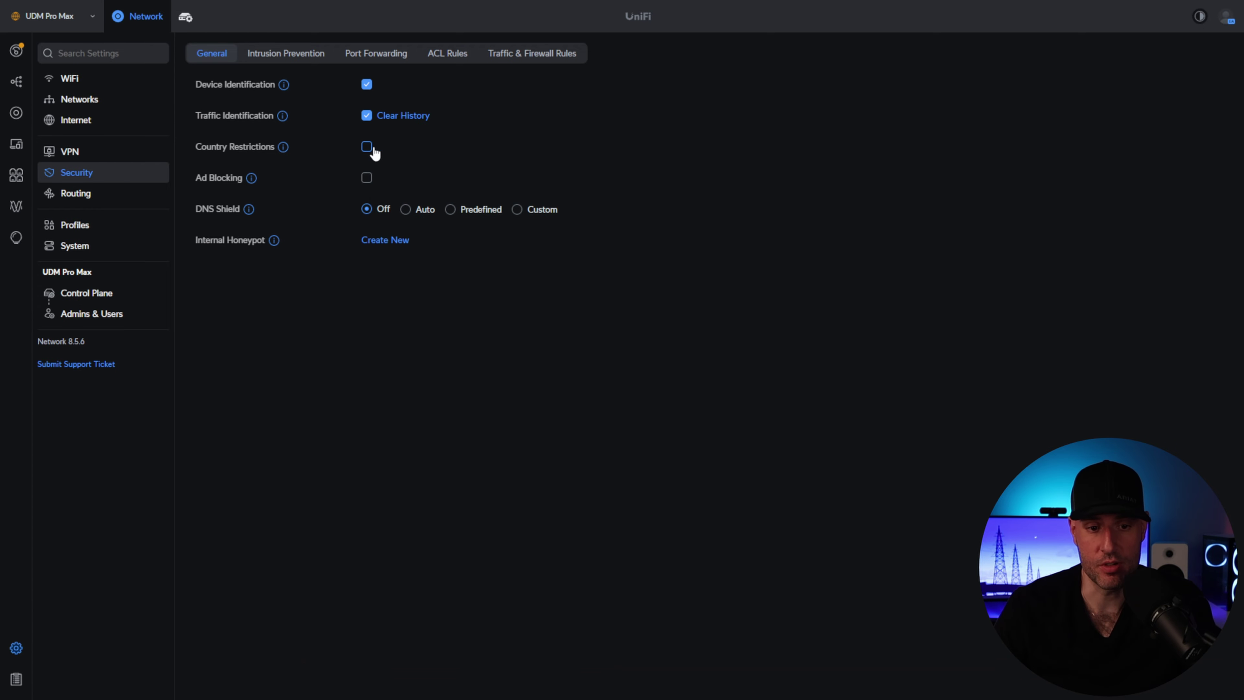
pyautogui.click(366, 147)
pyautogui.click(372, 323)
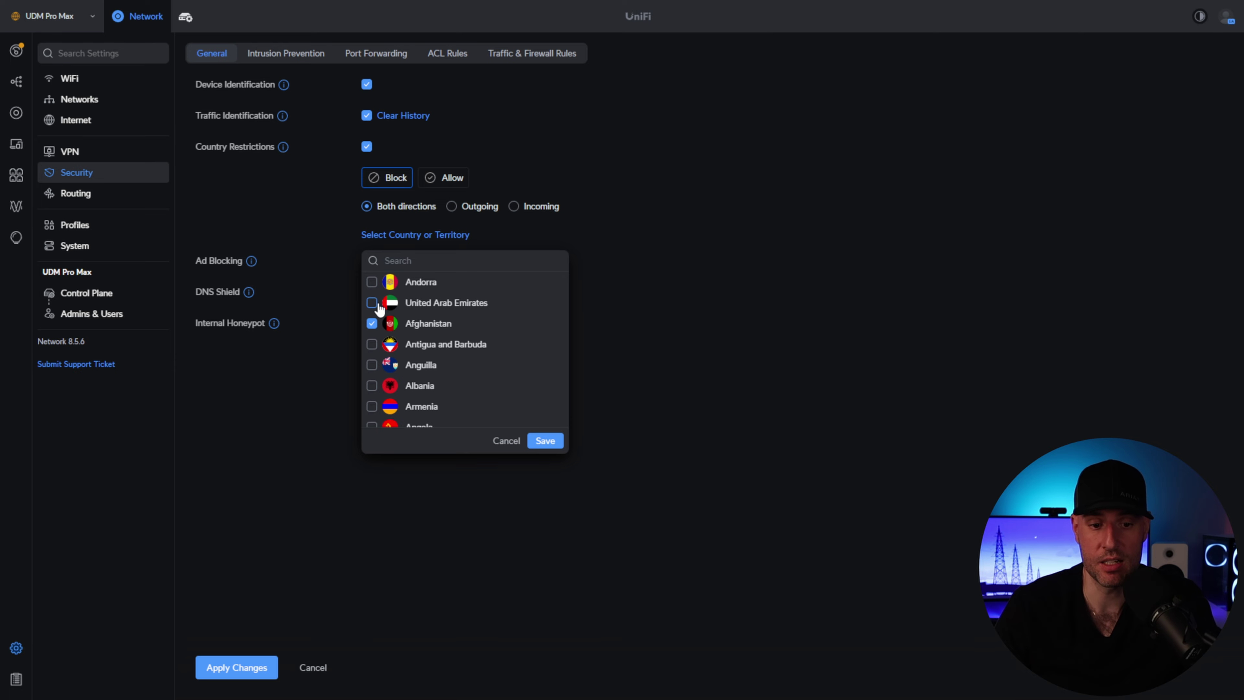
pyautogui.click(372, 303)
pyautogui.click(372, 282)
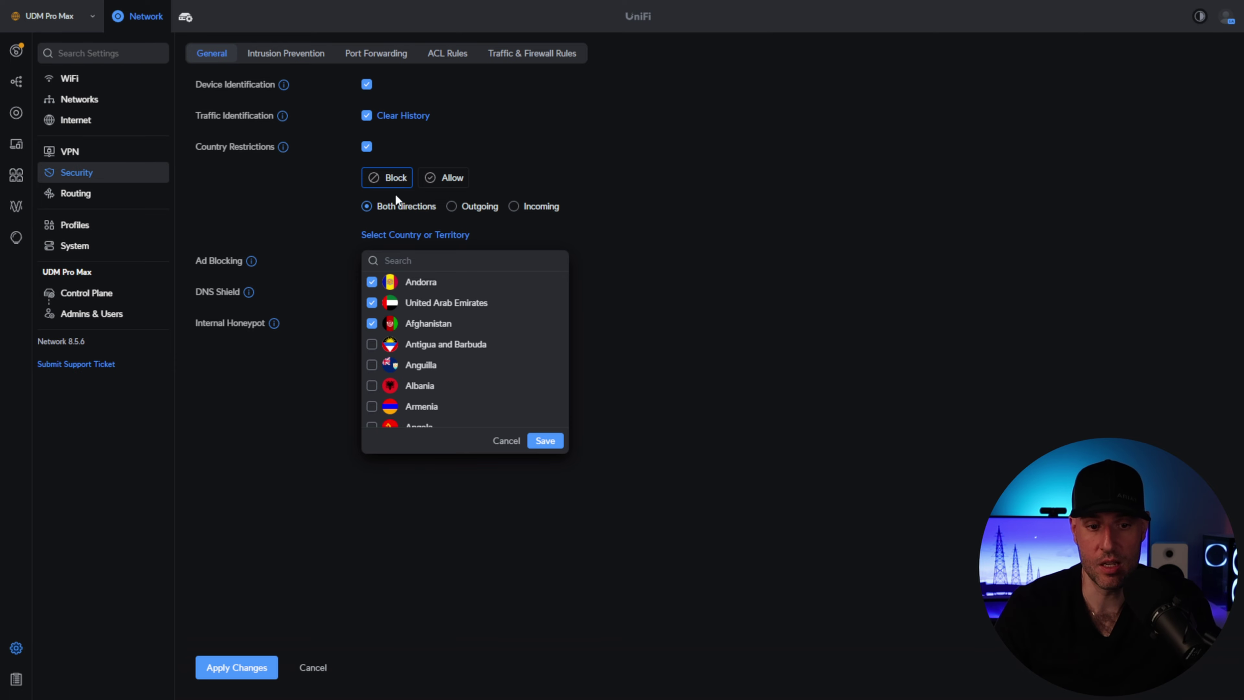
pyautogui.click(544, 440)
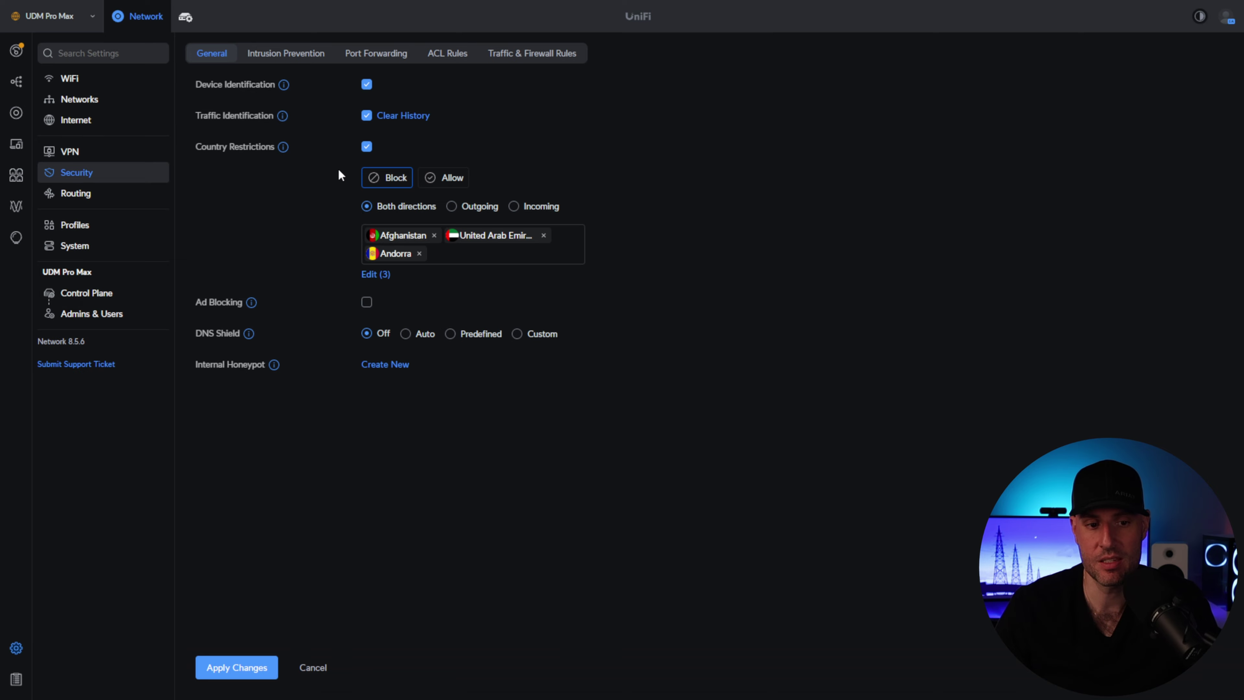
pyautogui.click(365, 147)
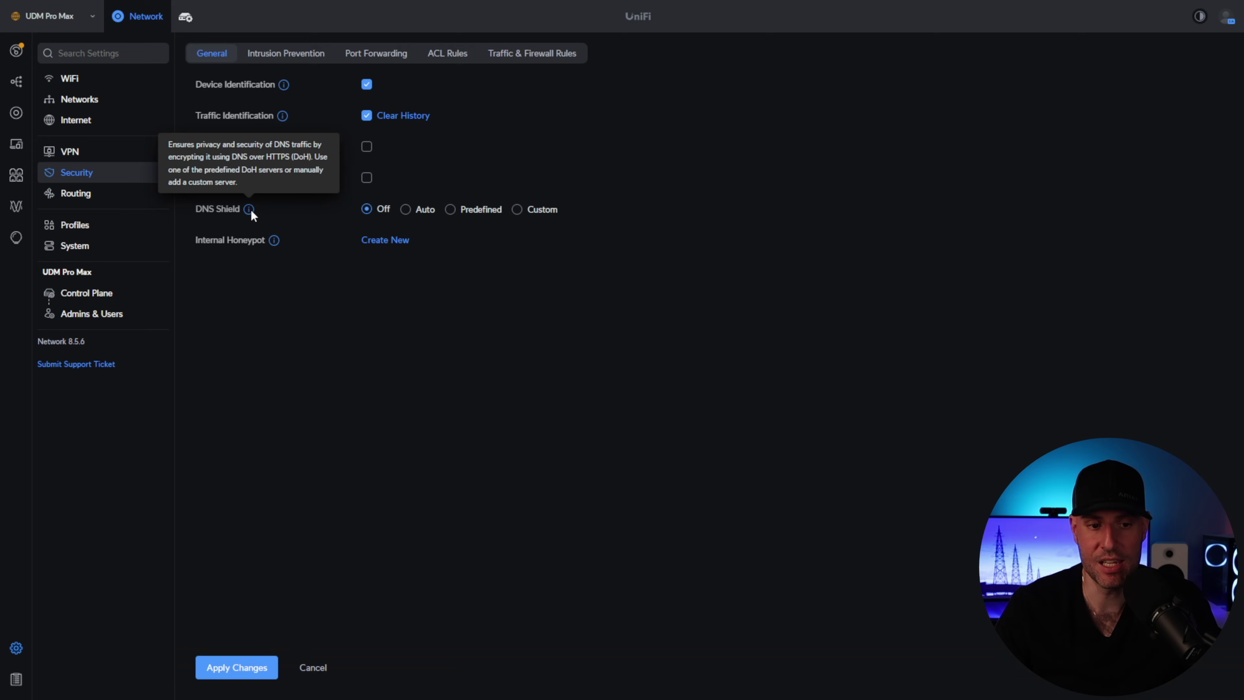
# - Discard the pending security edits and switch to the Intrusion Prevention page, currently Off
pyautogui.moveTo(250, 207)
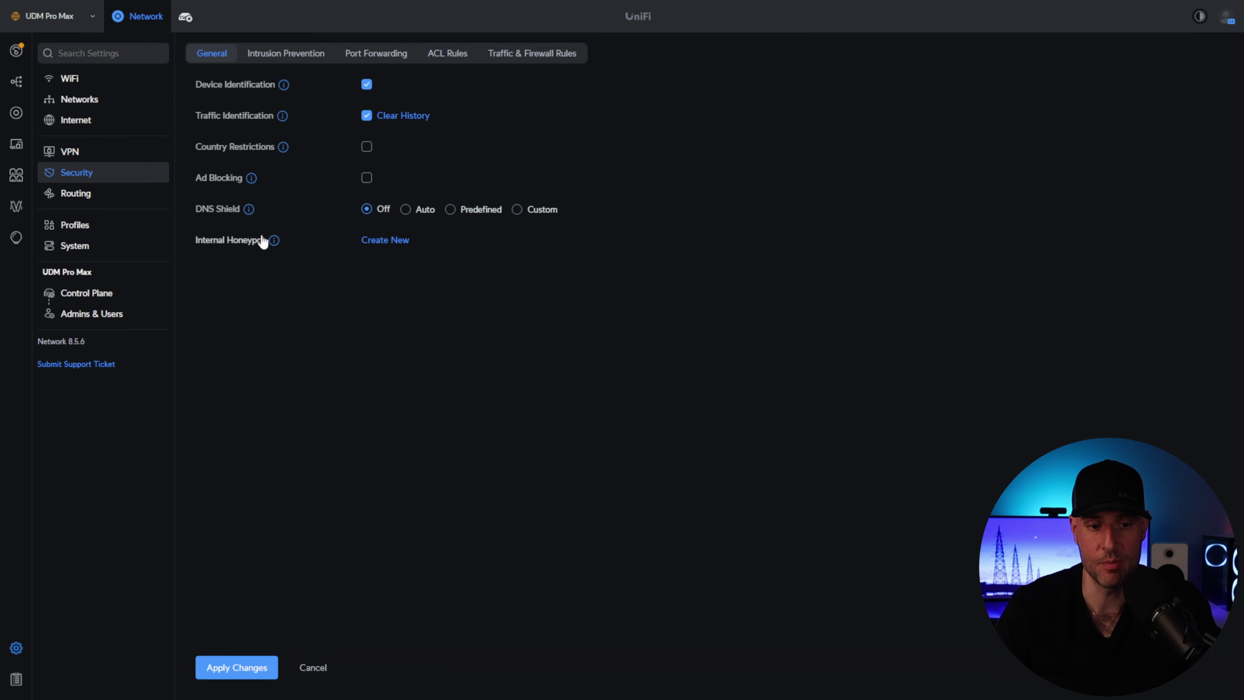
pyautogui.moveTo(269, 244)
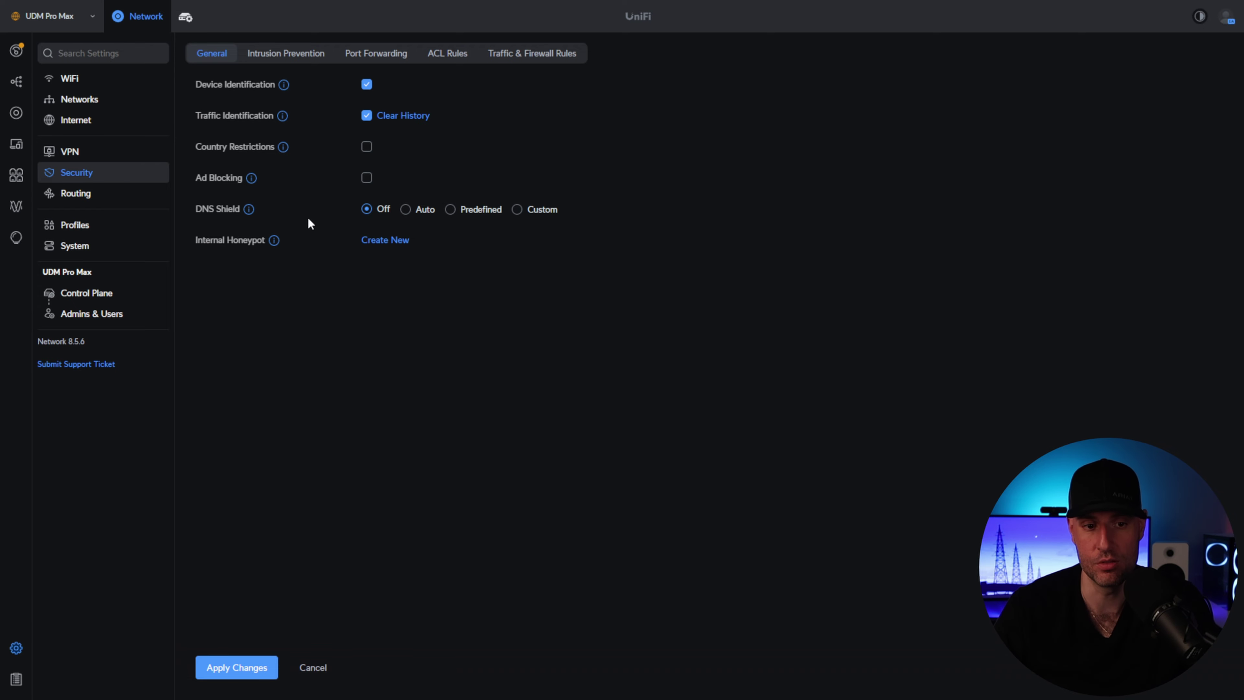
pyautogui.click(298, 55)
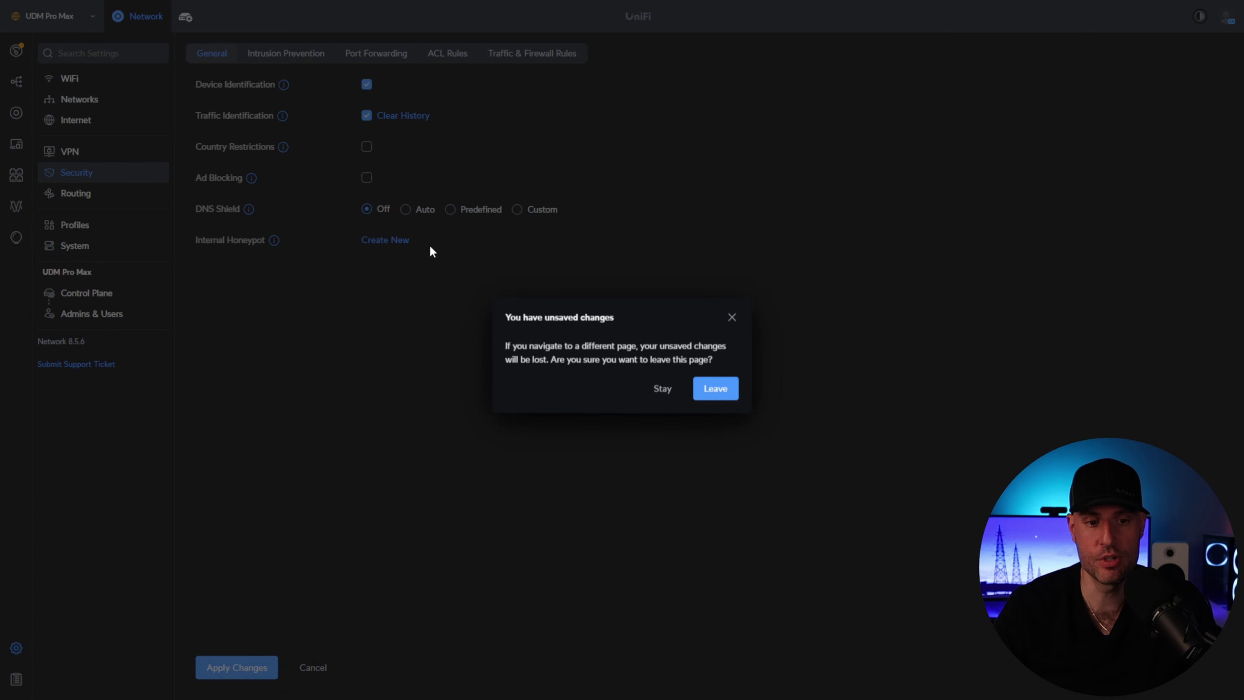
pyautogui.click(704, 392)
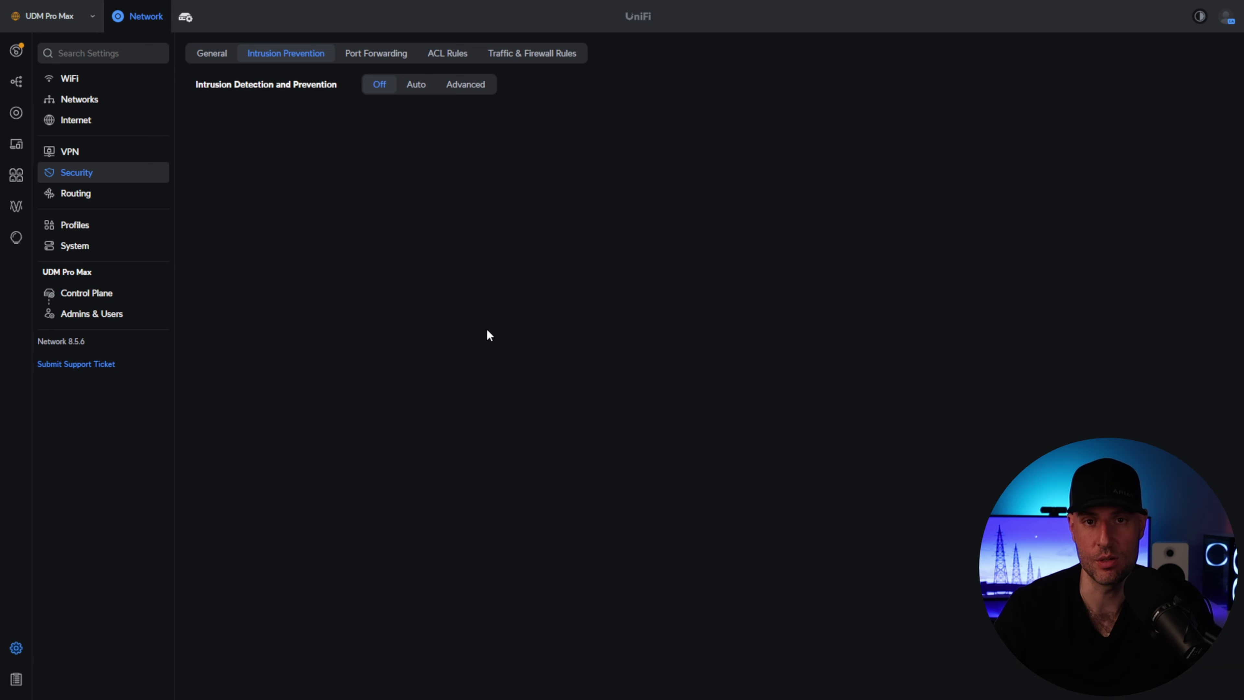
# - Switch intrusion prevention to Advanced with Notify and Block filtering, and open detection sensitivity Customize
pyautogui.click(416, 88)
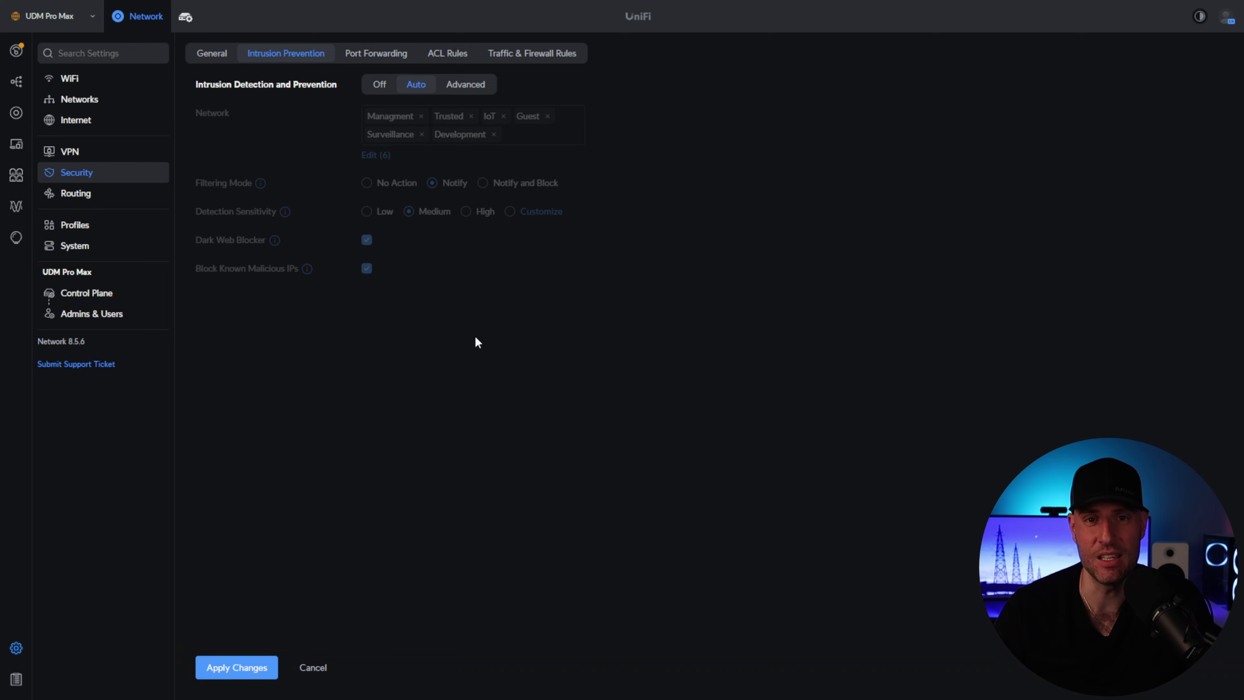
pyautogui.click(468, 86)
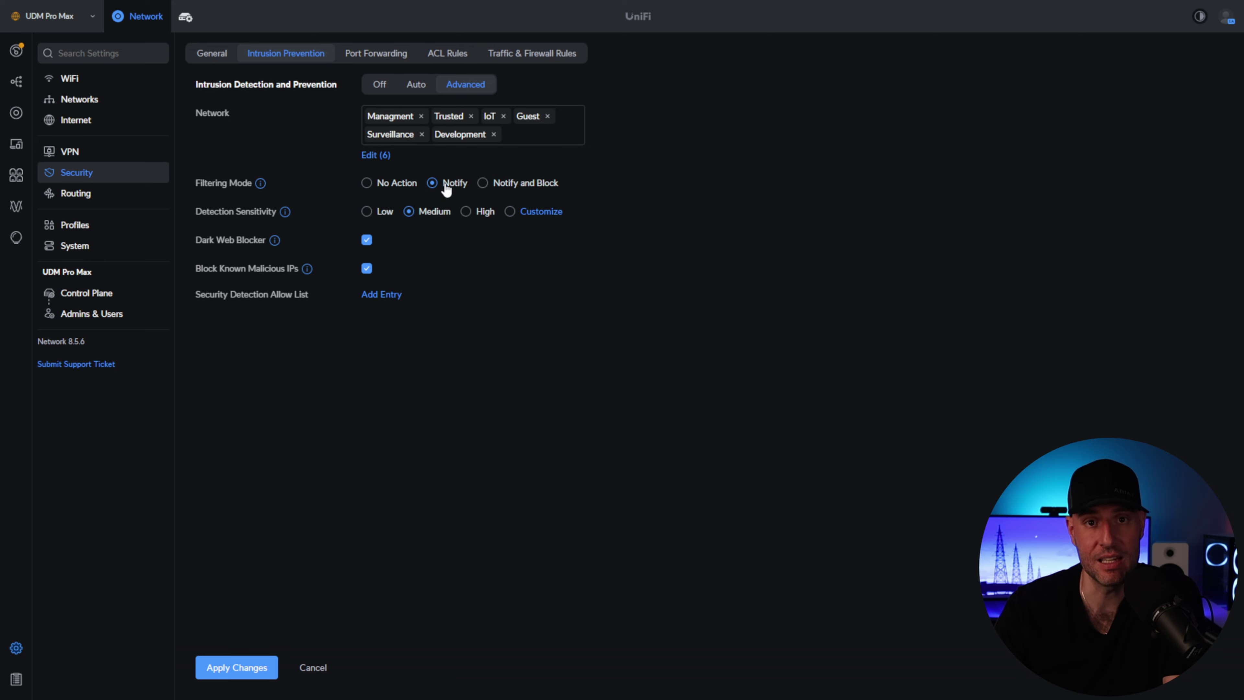
pyautogui.click(484, 184)
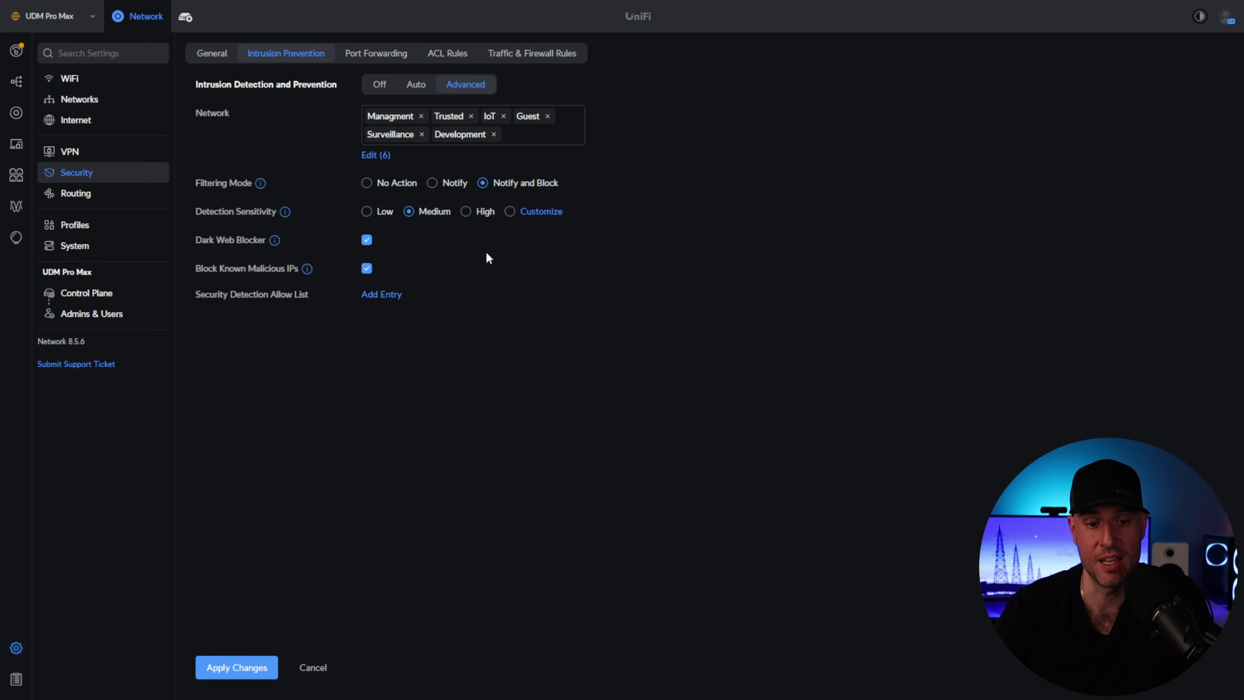
pyautogui.click(538, 215)
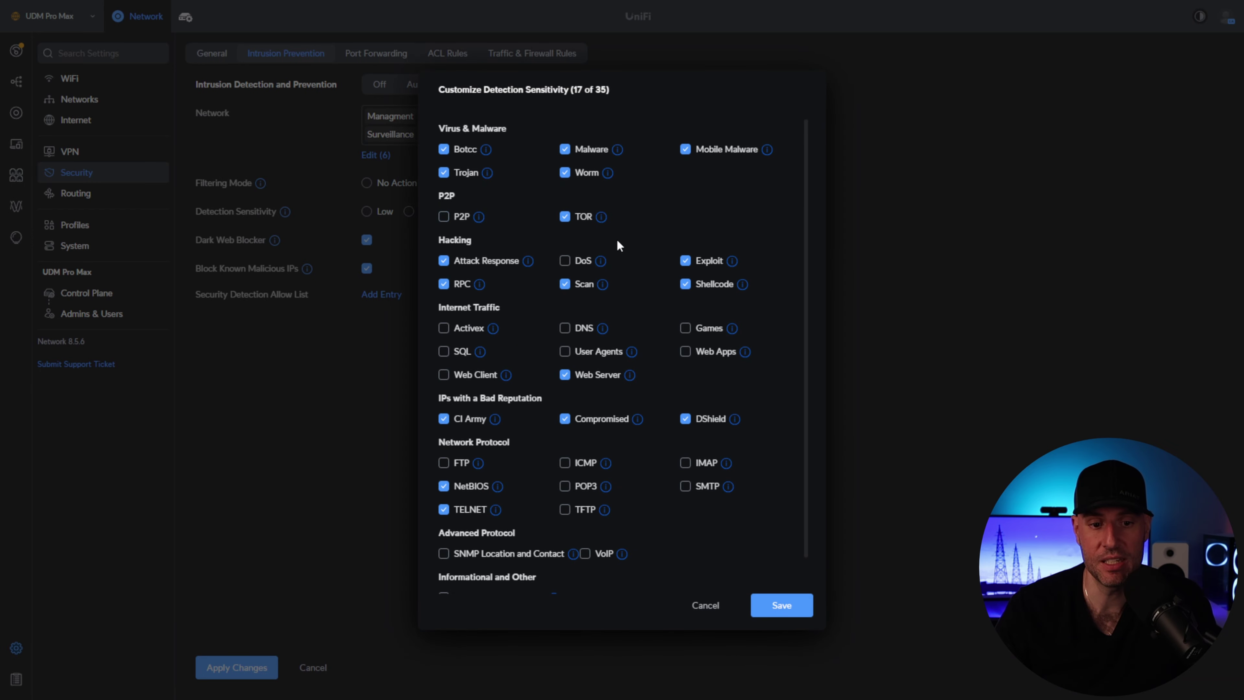
# - Tick DoS among the detection categories, then cancel so sensitivity stays at Medium
pyautogui.moveTo(805, 196)
pyautogui.mouseDown()
pyautogui.moveTo(804, 237)
pyautogui.moveTo(805, 202)
pyautogui.mouseUp()
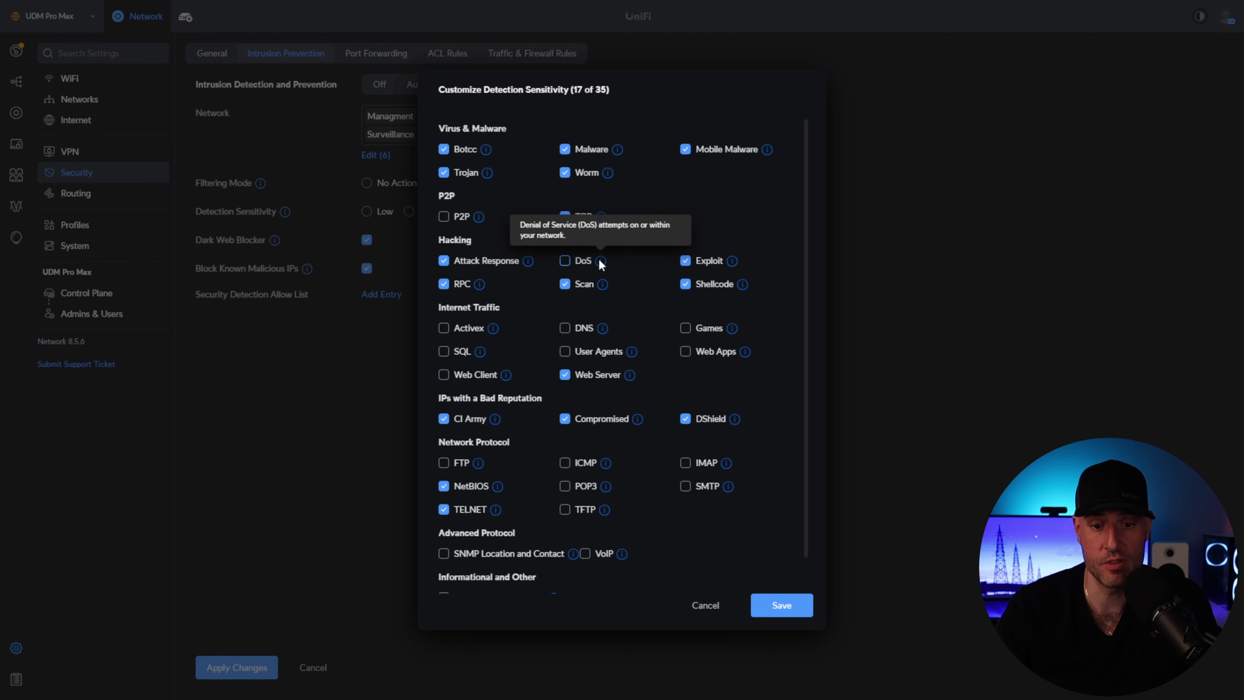
pyautogui.click(575, 261)
pyautogui.scroll(-1, 644, 301)
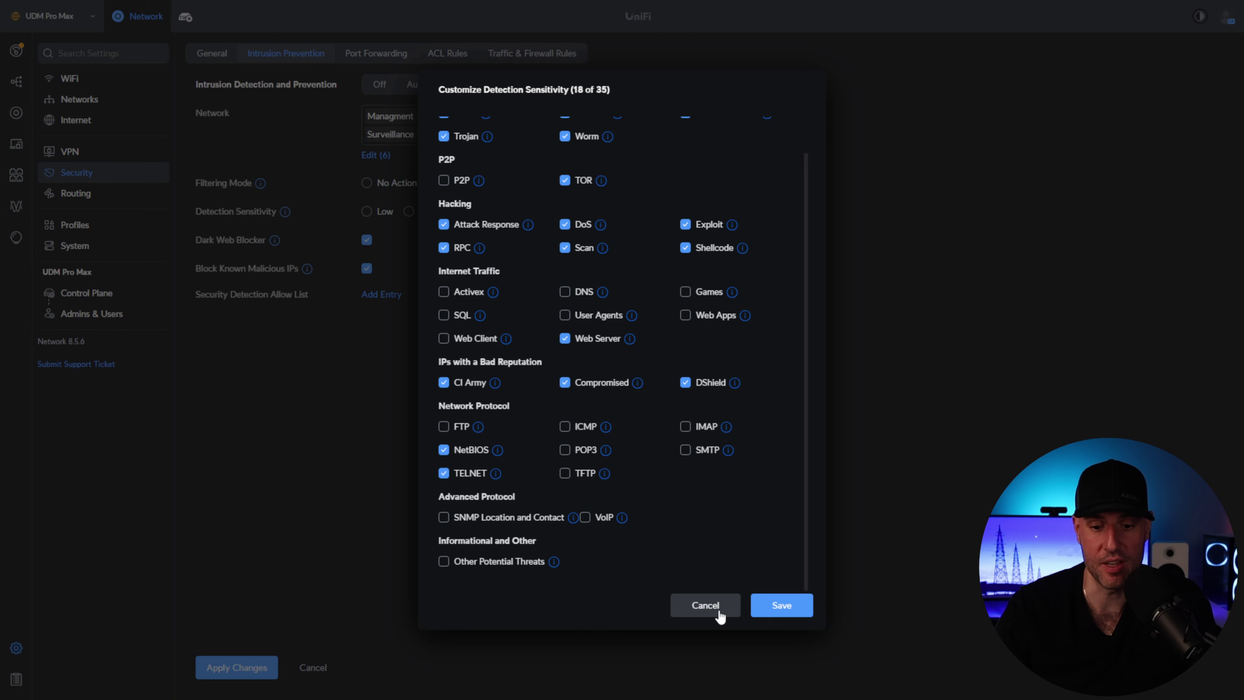
pyautogui.click(709, 608)
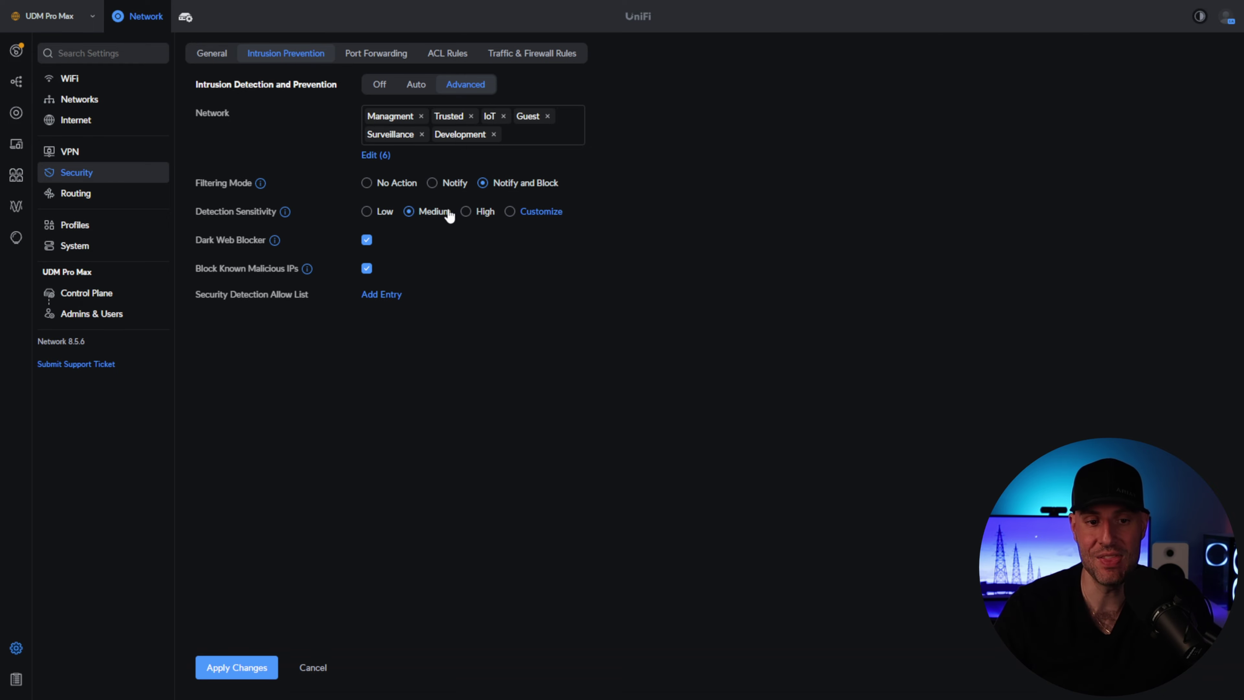
# - Abandon pending security edits, tick Country Restrictions, and move to the Traffic & Firewall Rules page
pyautogui.click(388, 52)
pyautogui.click(735, 378)
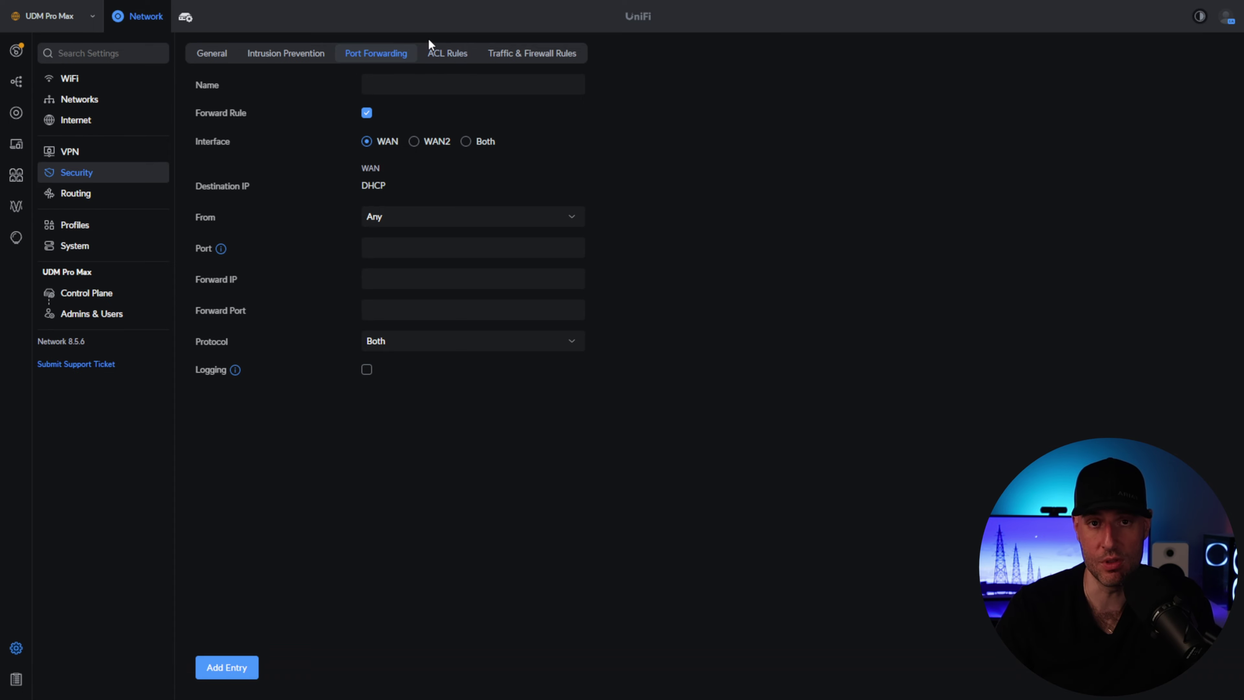
pyautogui.click(225, 60)
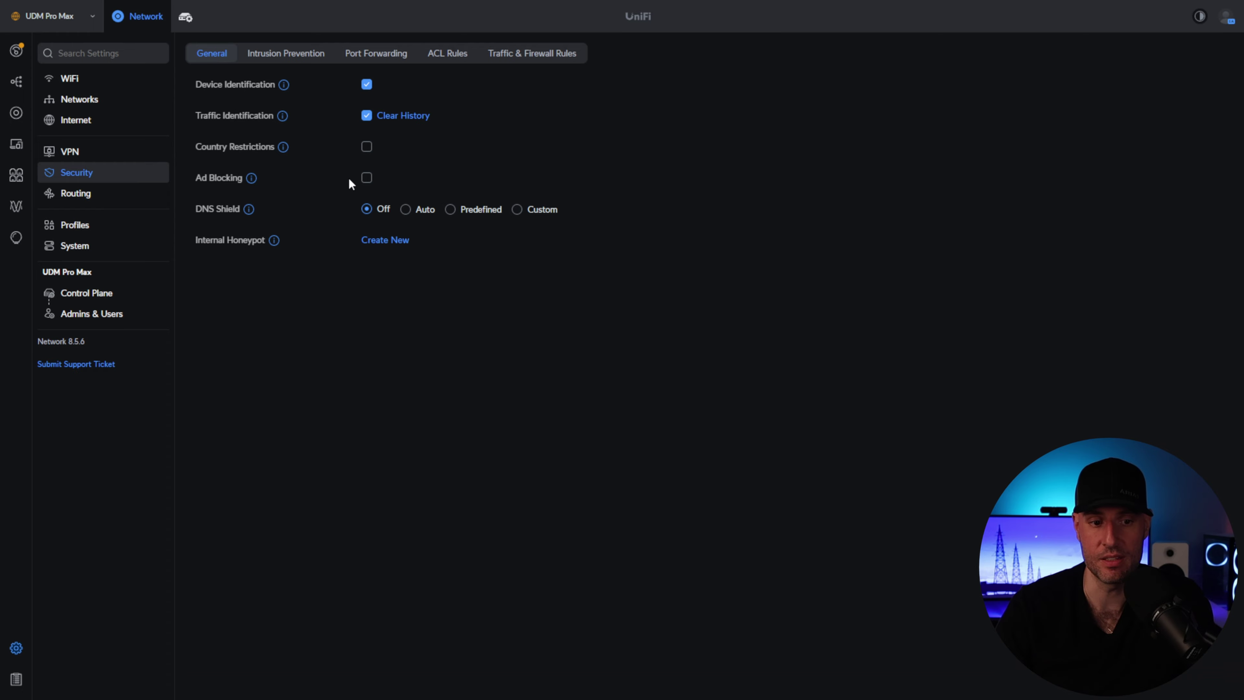
pyautogui.click(366, 147)
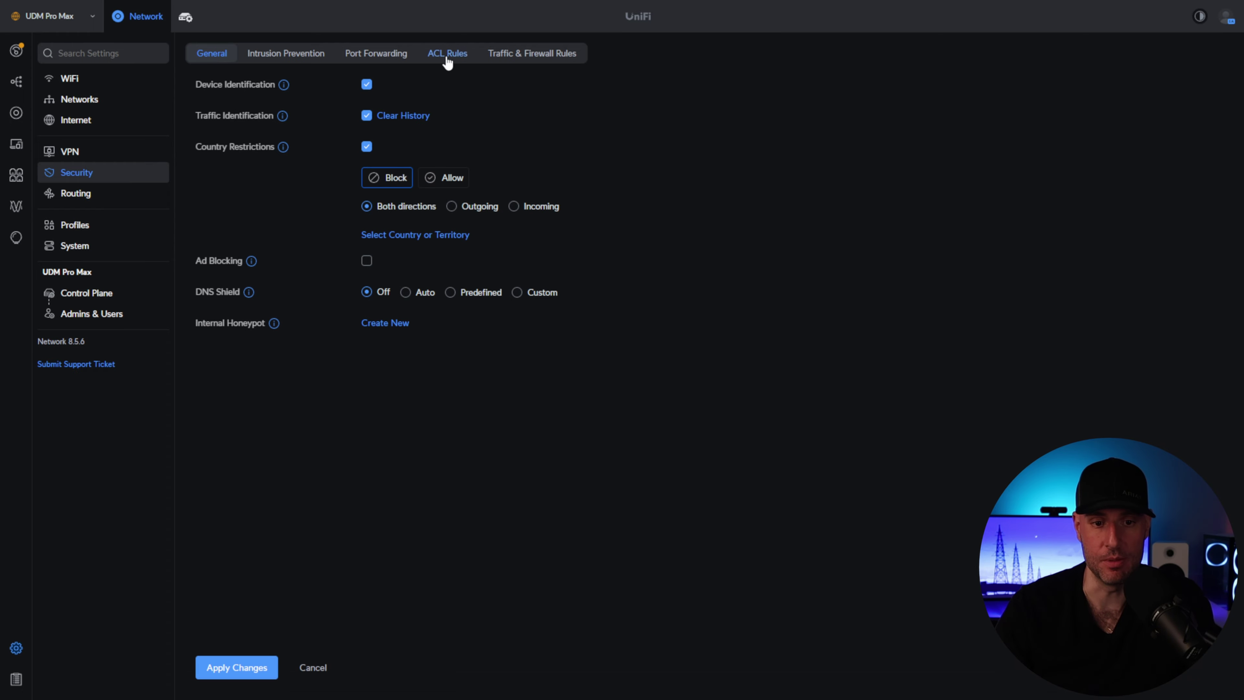
pyautogui.click(532, 53)
pyautogui.click(715, 383)
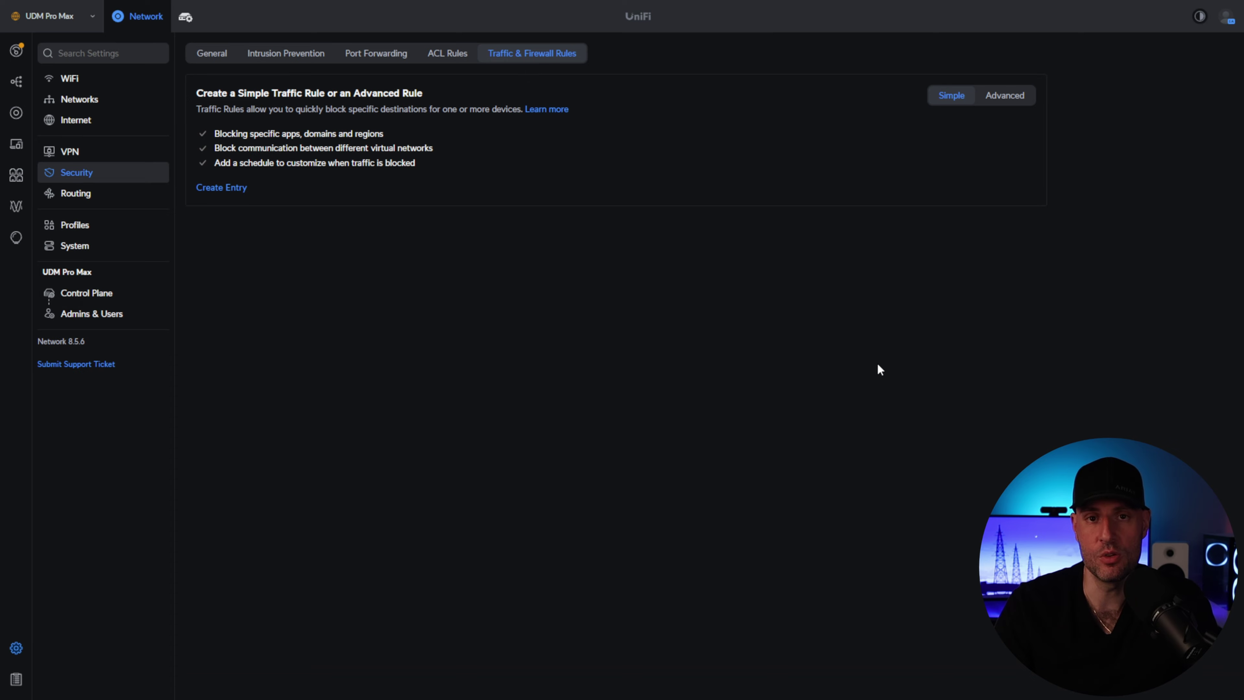
# - Start a simple traffic rule named 'Block Surveillance to Local Networks' with a local-network destination
pyautogui.click(227, 189)
pyautogui.click(422, 88)
pyautogui.write('Block Surveillance to Local Networks')
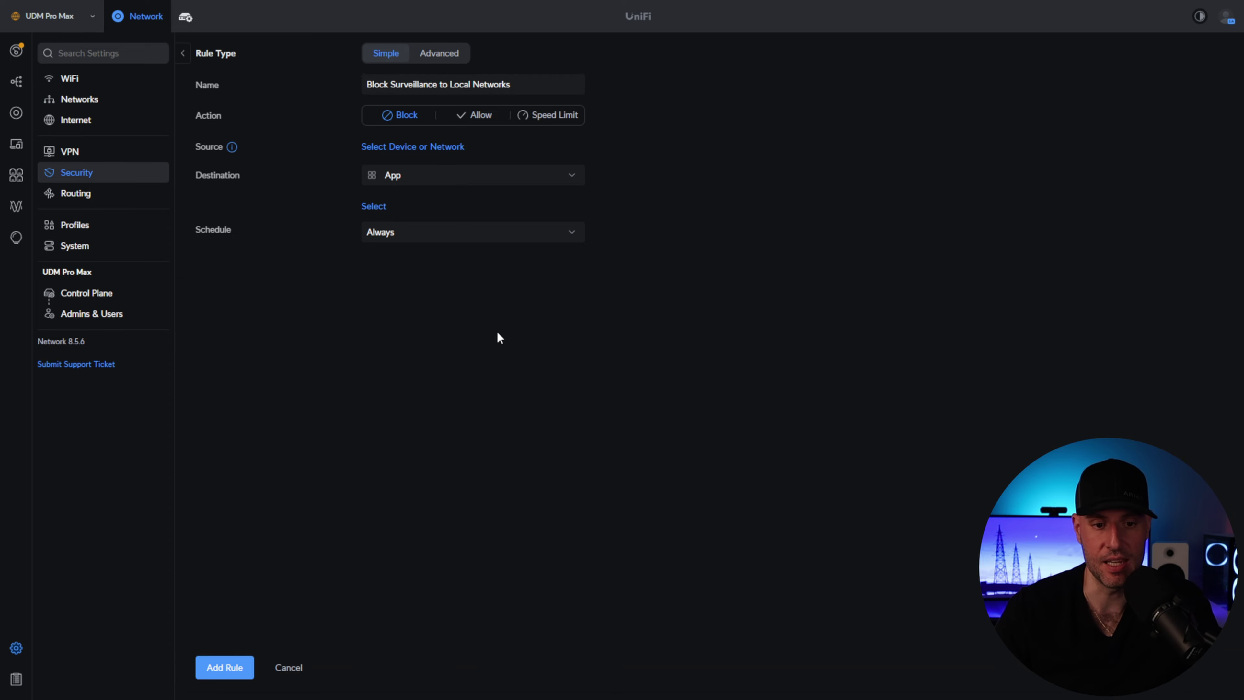
pyautogui.click(433, 177)
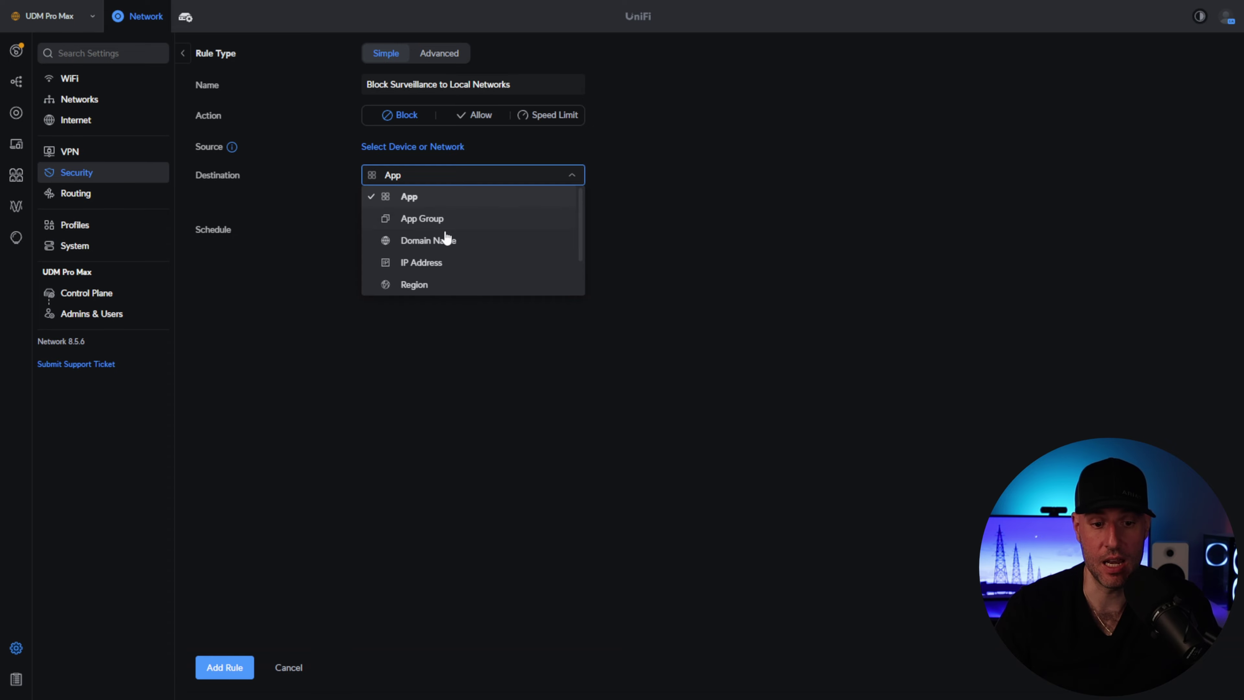
pyautogui.scroll(-1, 444, 248)
pyautogui.scroll(-1, 445, 252)
pyautogui.click(435, 284)
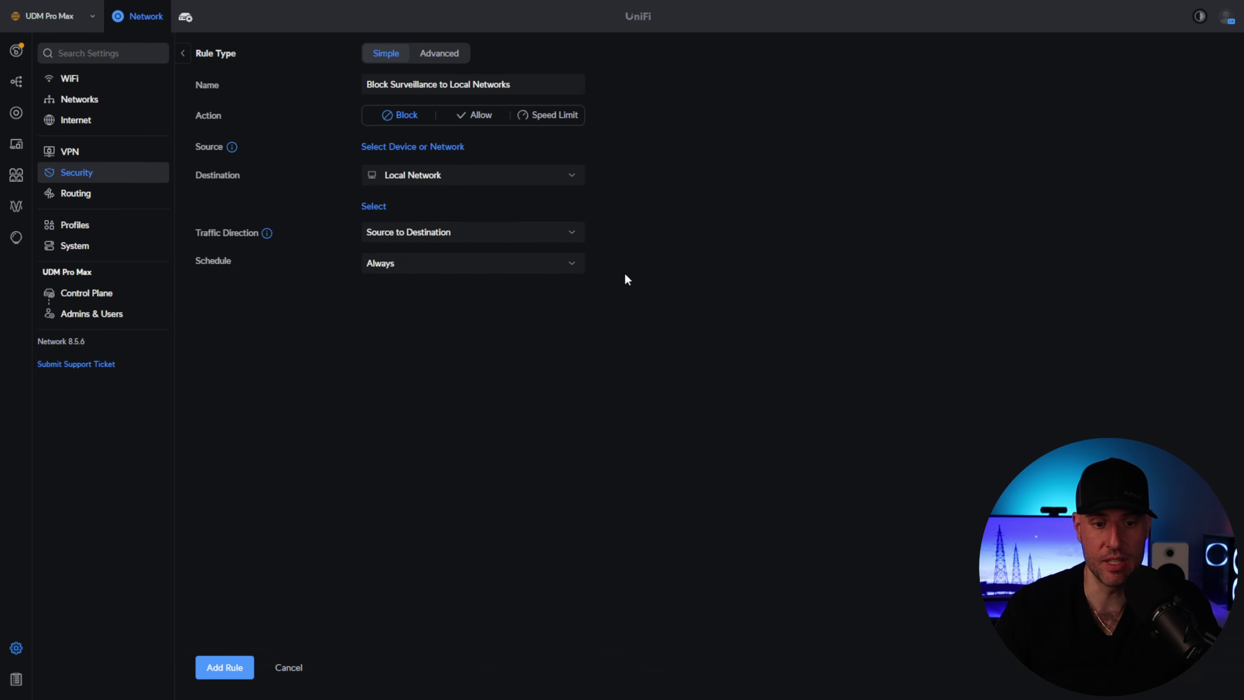
# - Set Surveillance as the source and block the Management, Trusted, IoT and Guest networks
pyautogui.click(388, 147)
pyautogui.scroll(-2, 306, 283)
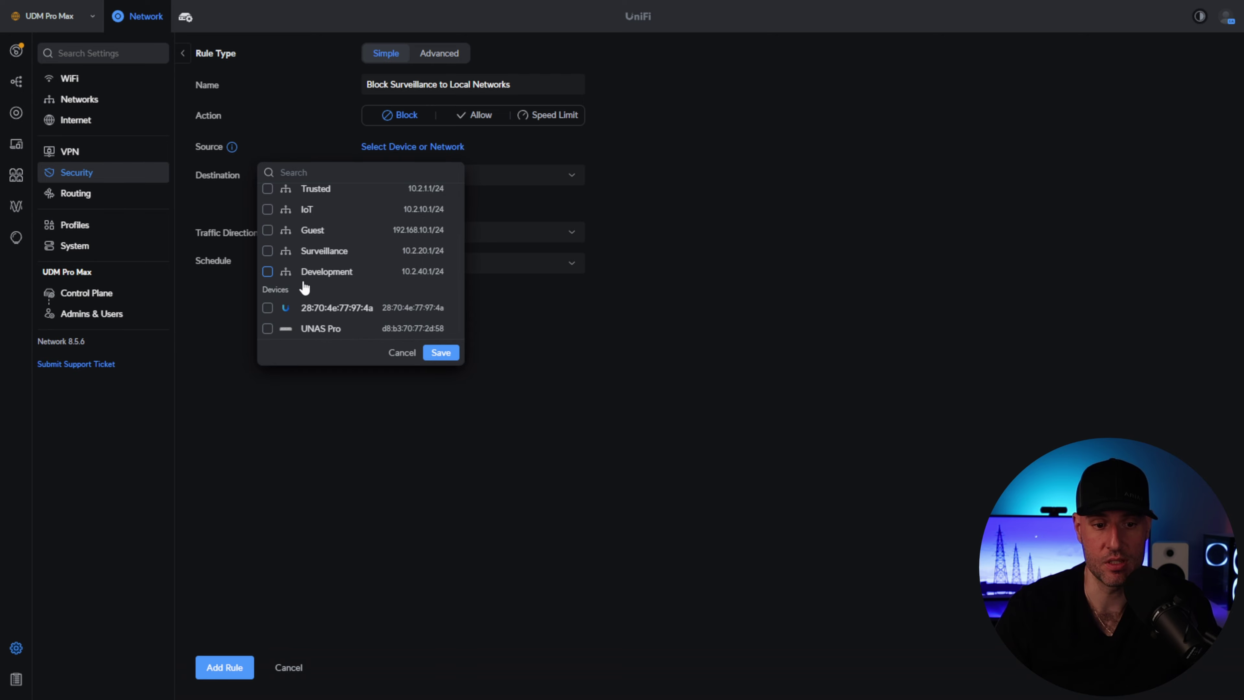
pyautogui.click(267, 251)
pyautogui.click(446, 355)
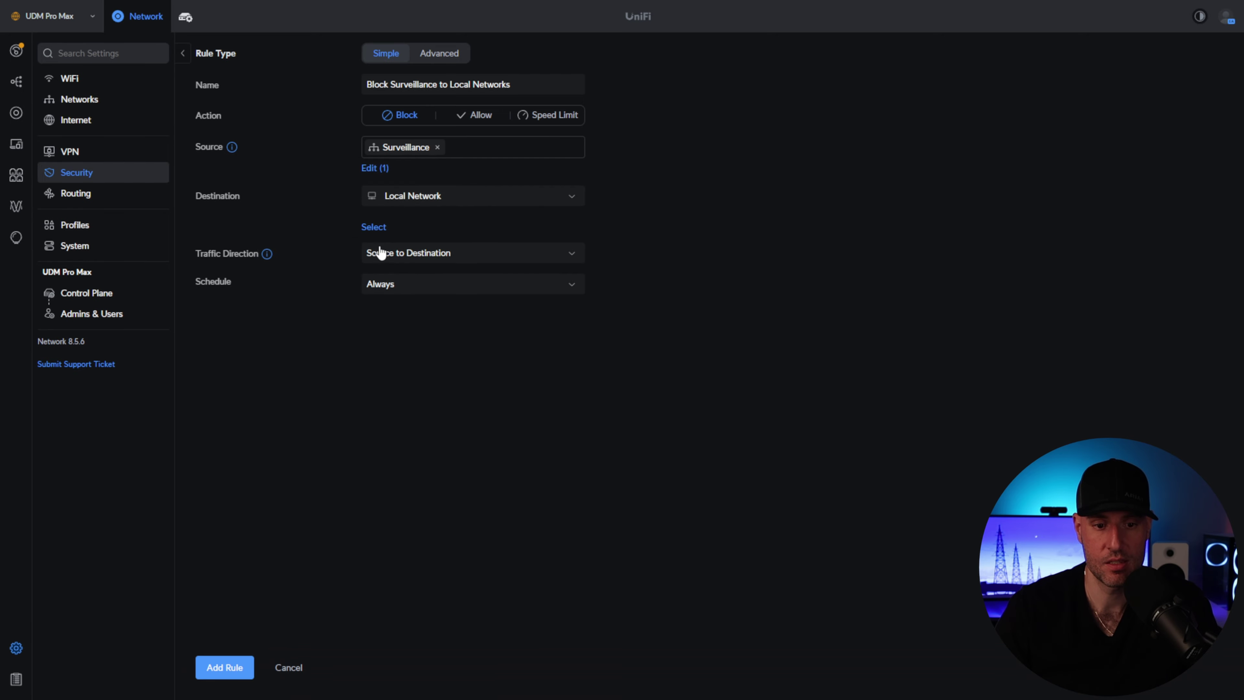
pyautogui.click(379, 229)
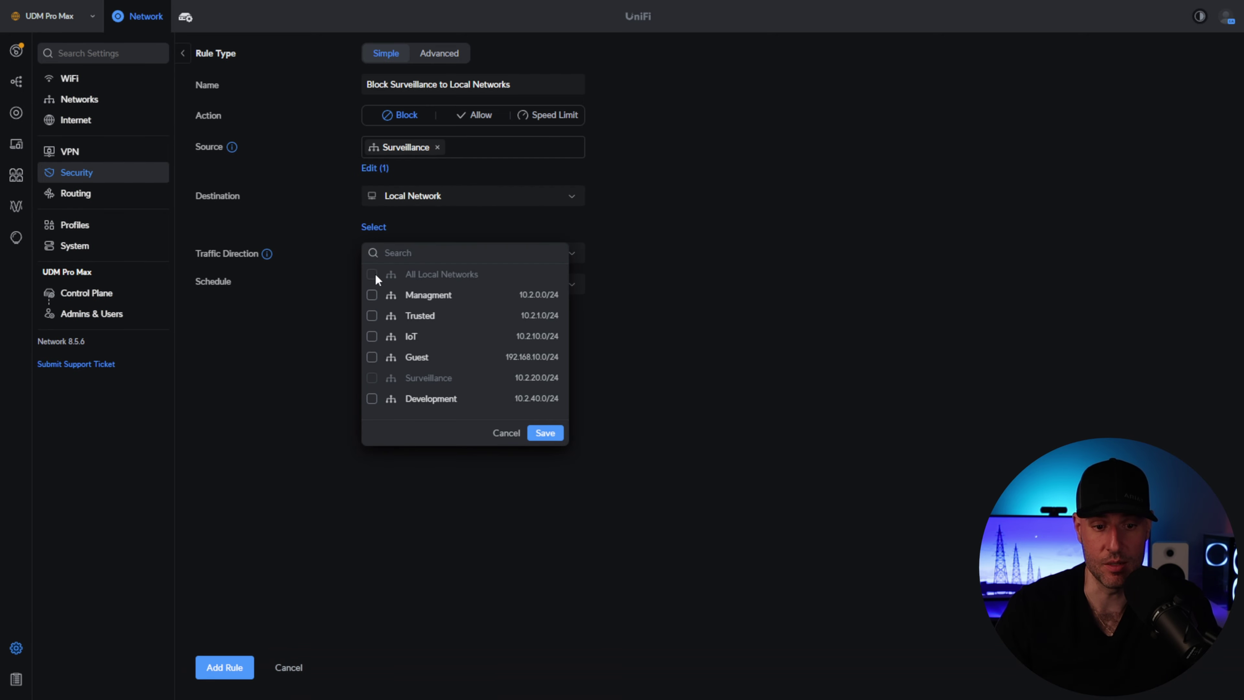
pyautogui.click(372, 295)
pyautogui.click(372, 315)
pyautogui.click(372, 337)
pyautogui.click(372, 357)
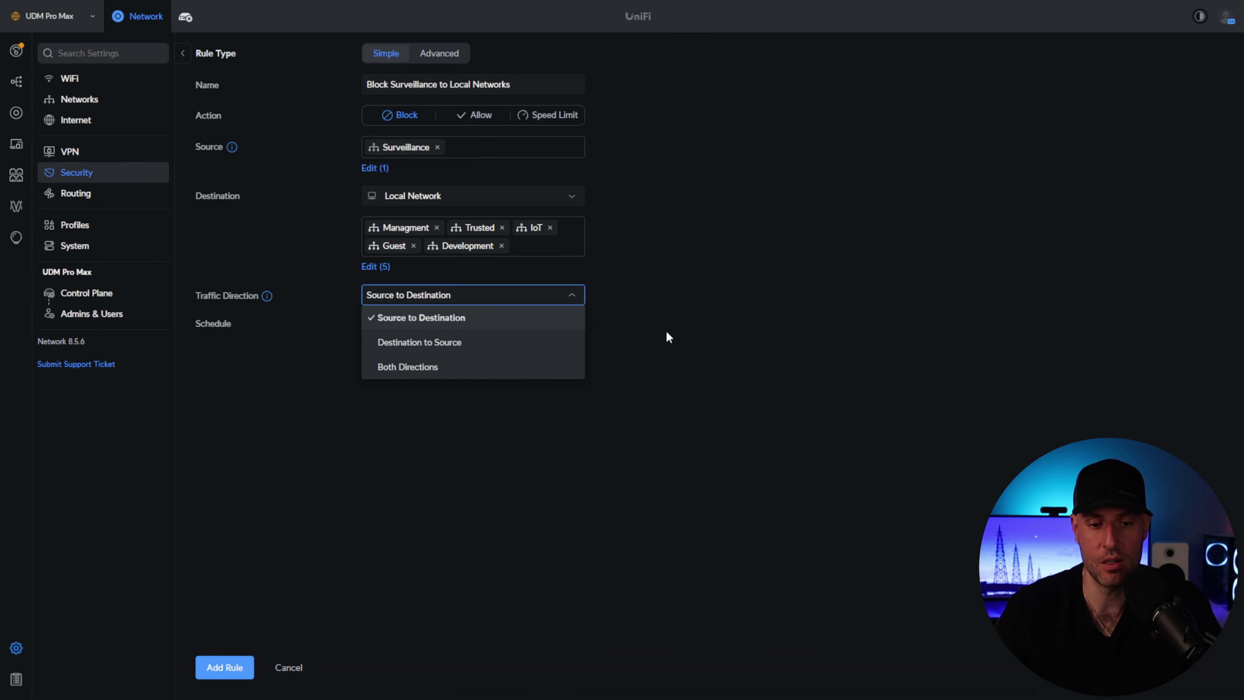
# - Keep Source to Destination direction and an Always schedule, then add the rule
pyautogui.click(744, 323)
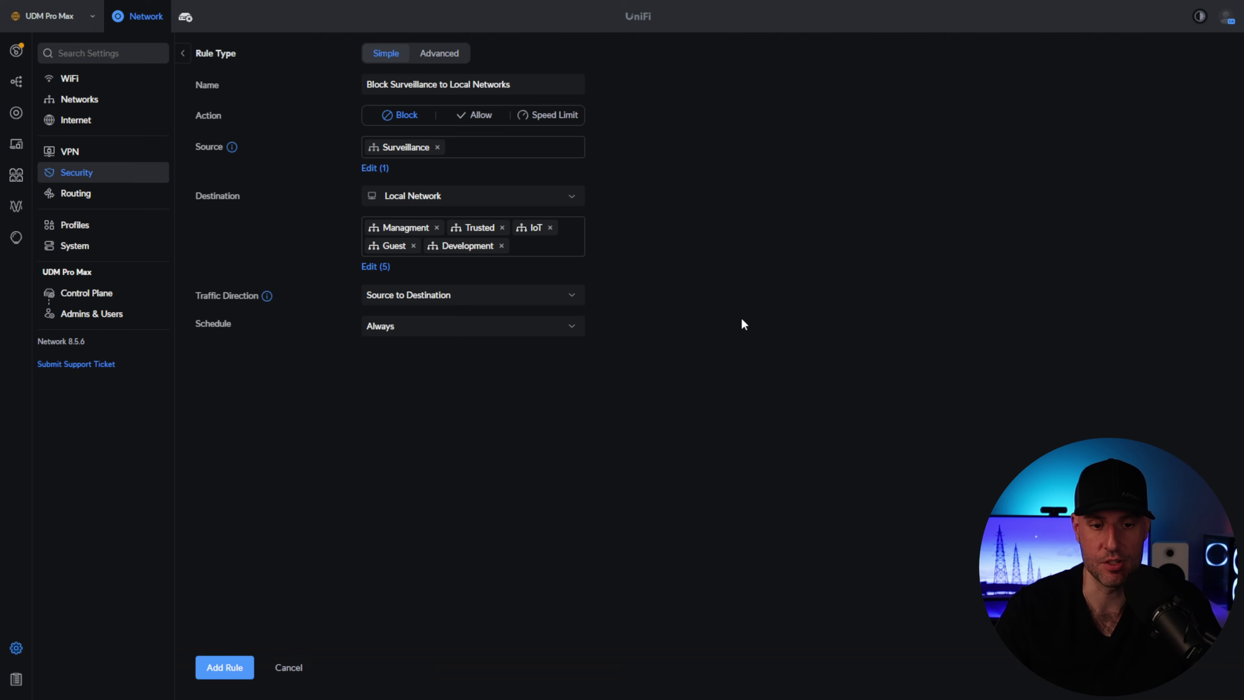
pyautogui.click(396, 329)
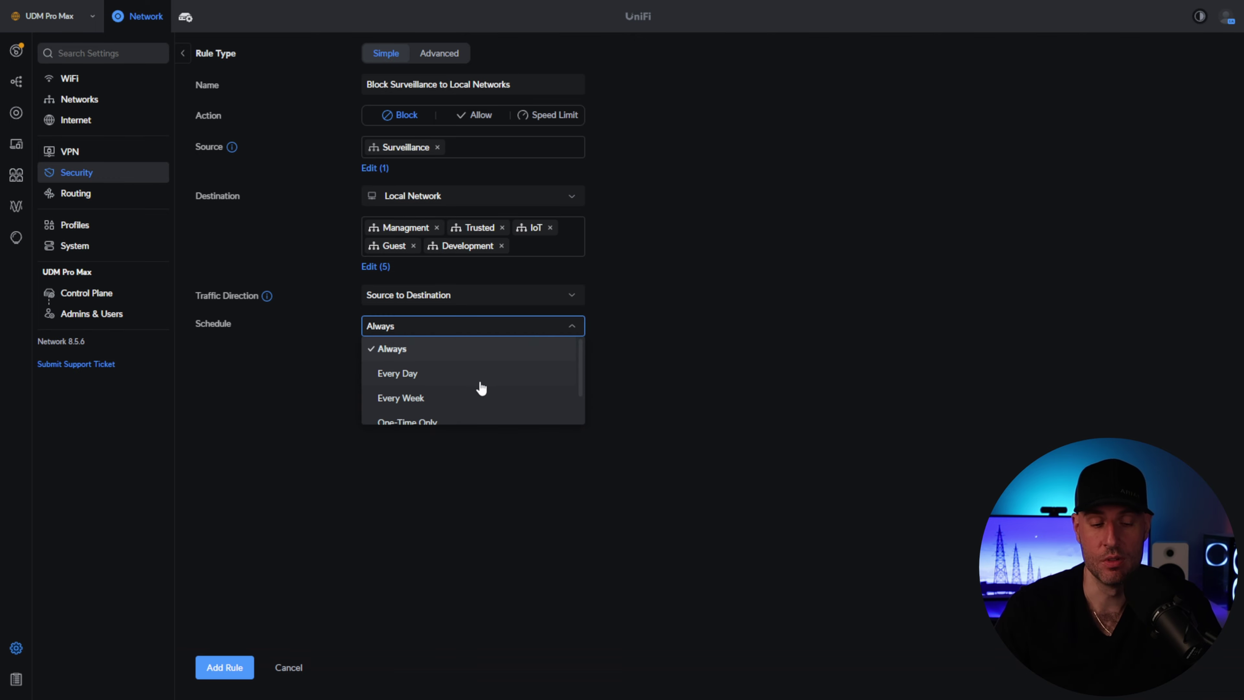
pyautogui.scroll(-1, 482, 388)
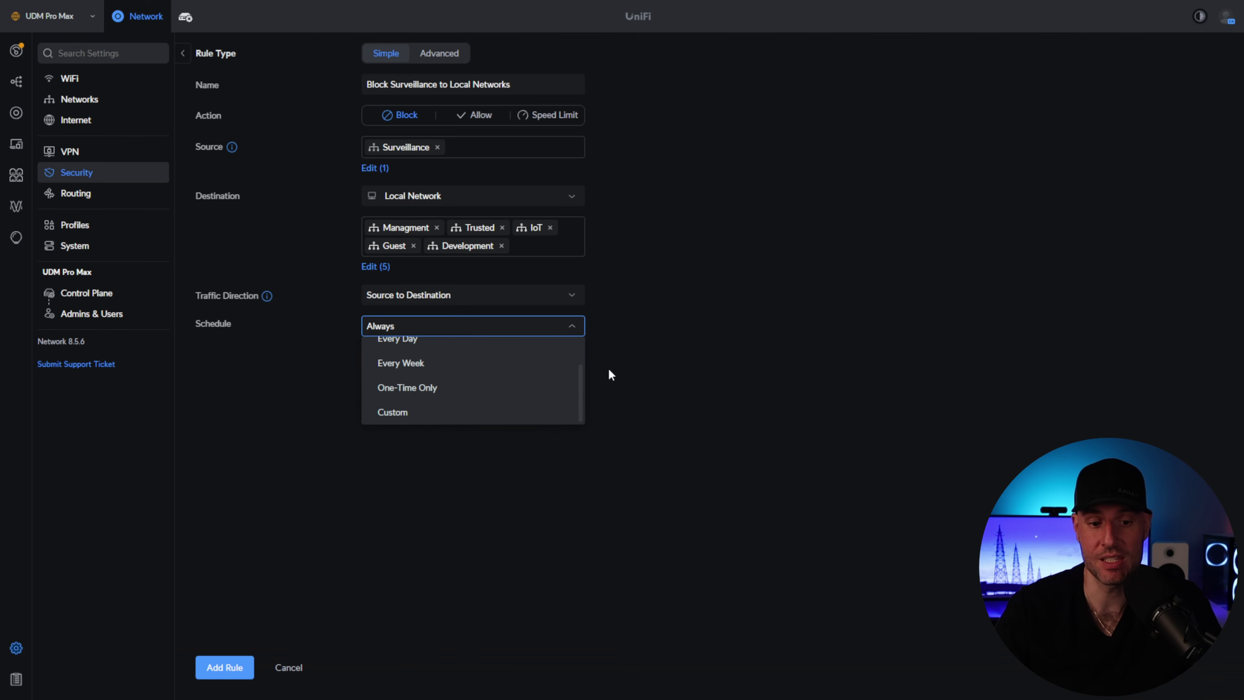
pyautogui.click(656, 339)
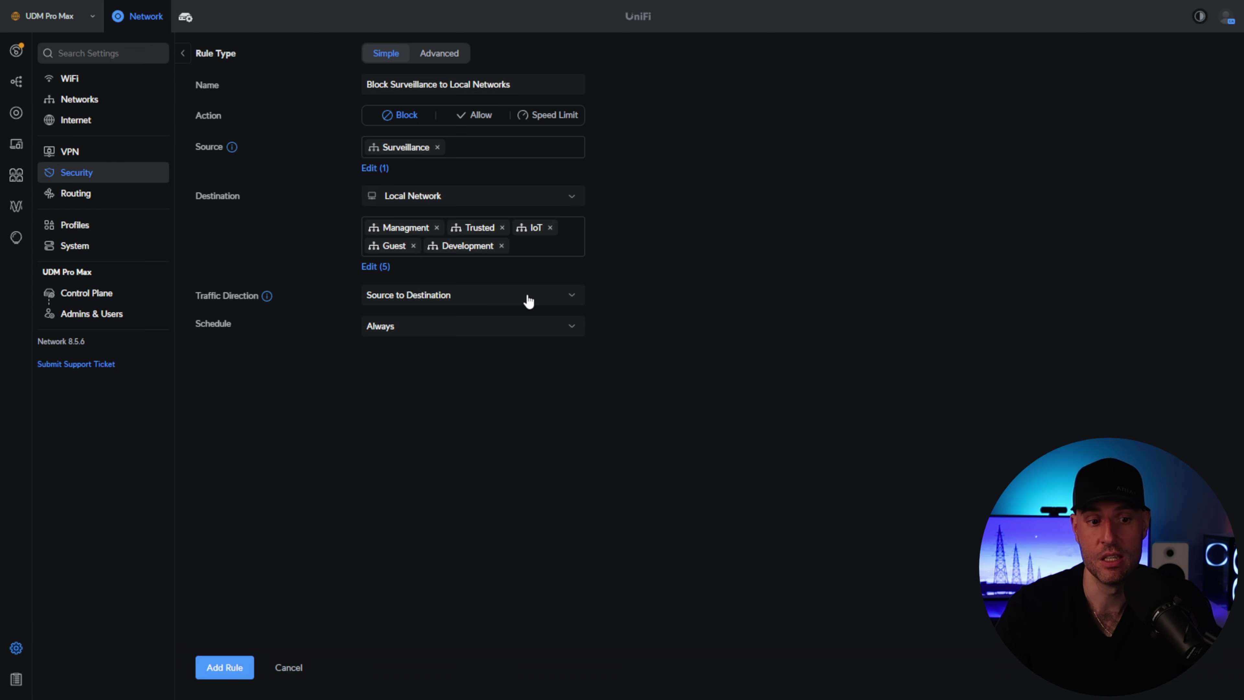
pyautogui.click(433, 53)
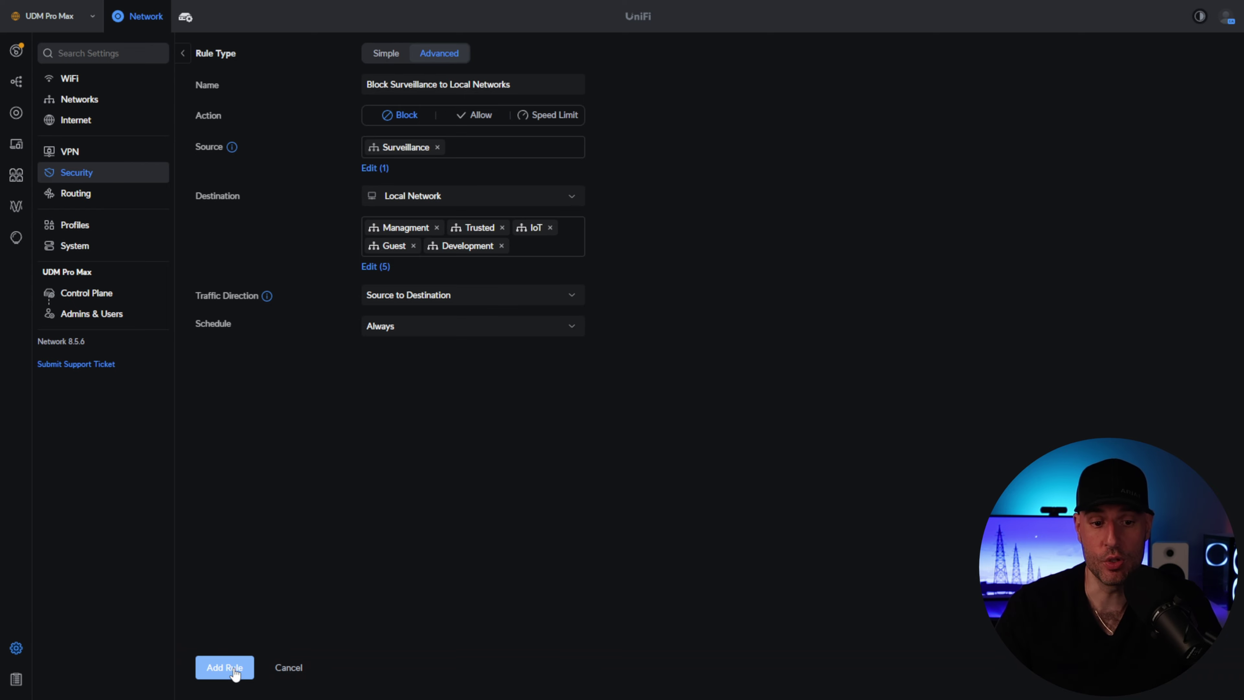
pyautogui.click(223, 667)
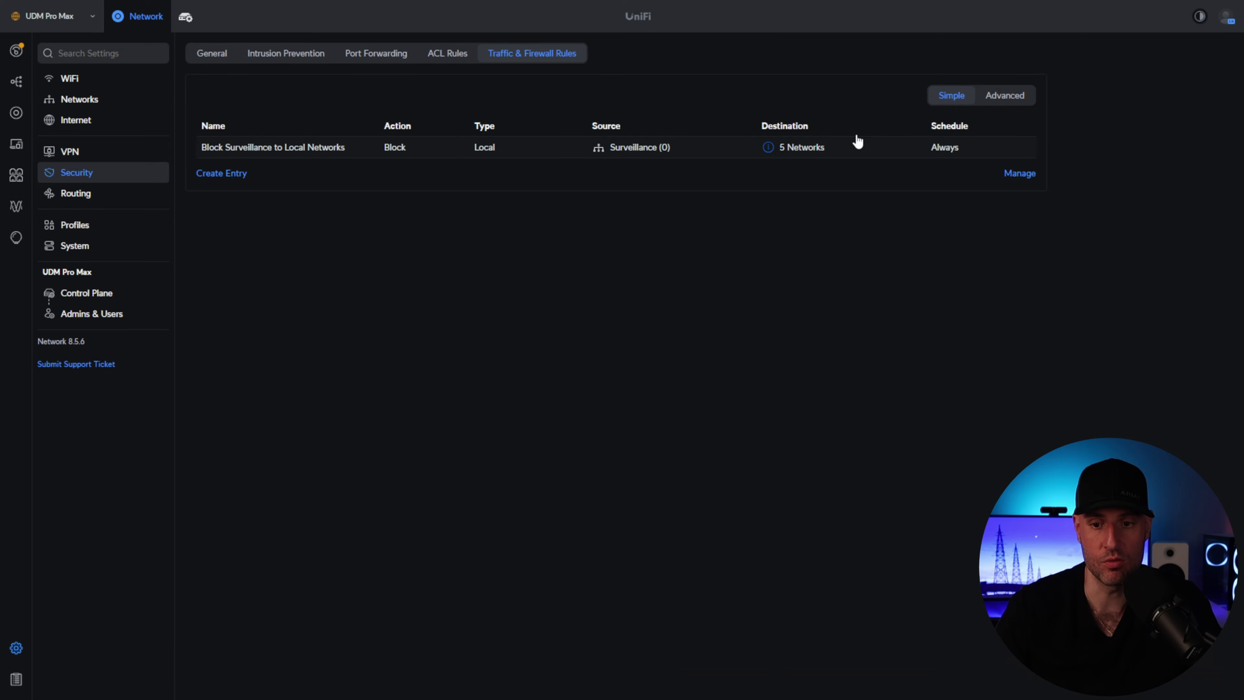
# - Switch the firewall rules view to Advanced
pyautogui.click(1008, 95)
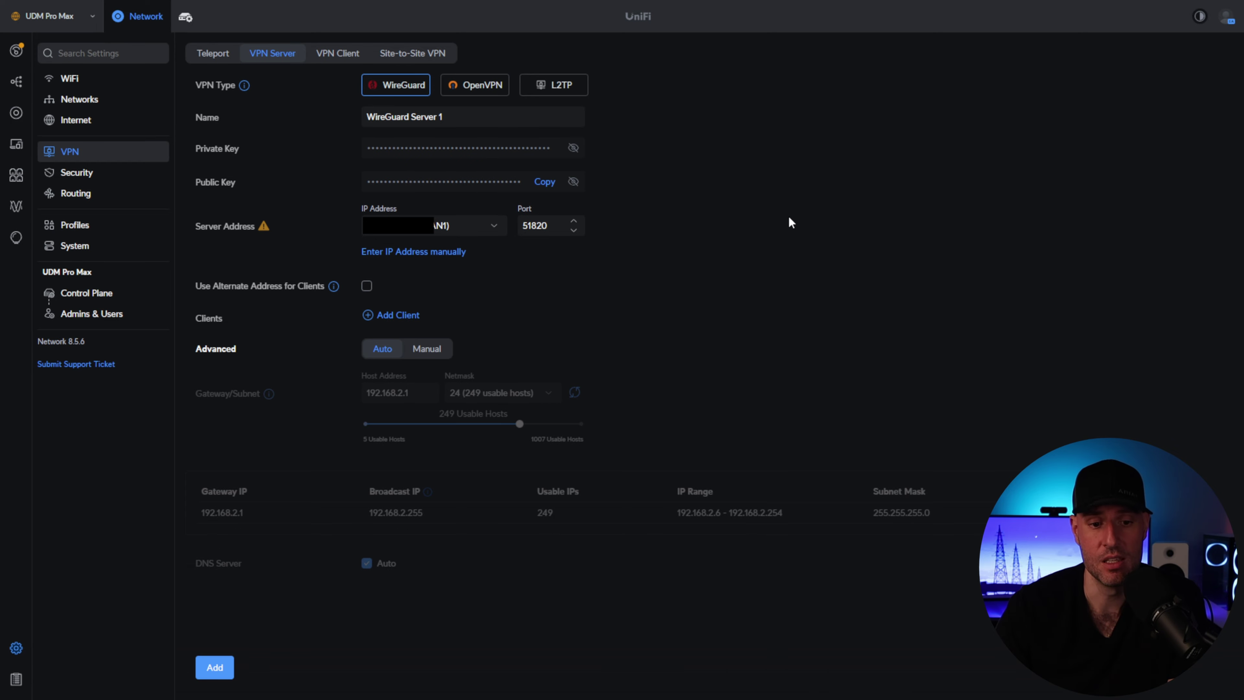
# - Look at Static Routes, then open the Guests WiFi speed limit profile for editing
pyautogui.click(114, 200)
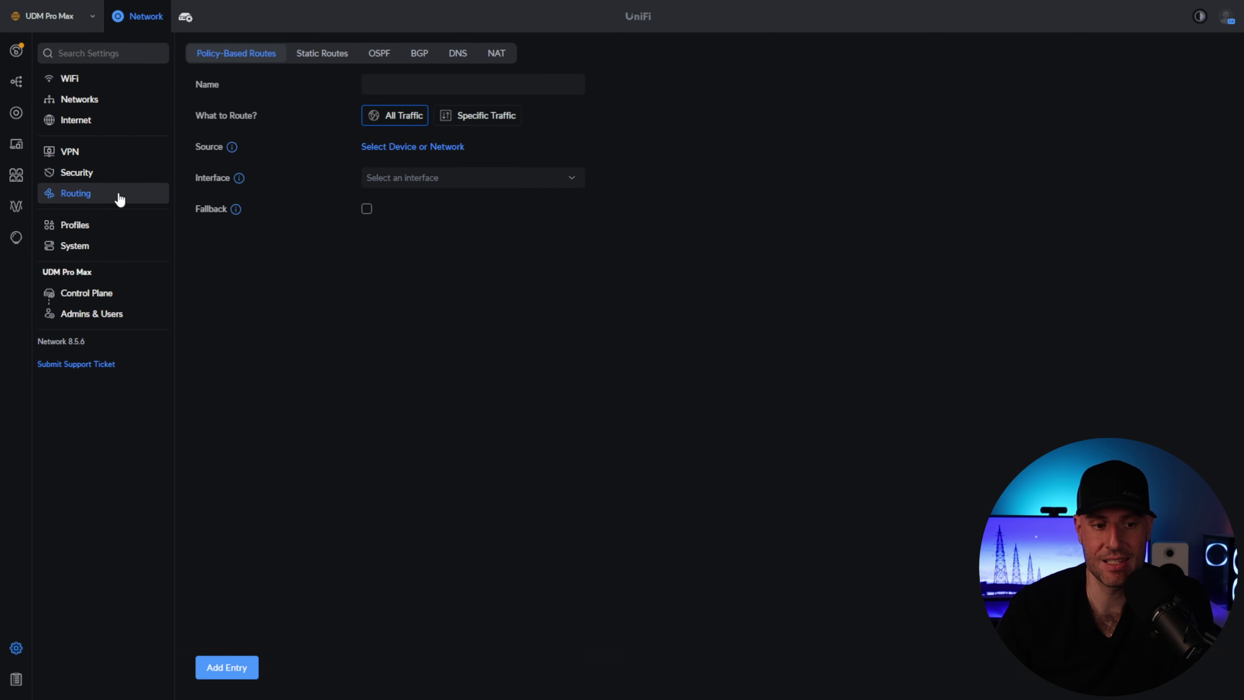
pyautogui.click(331, 55)
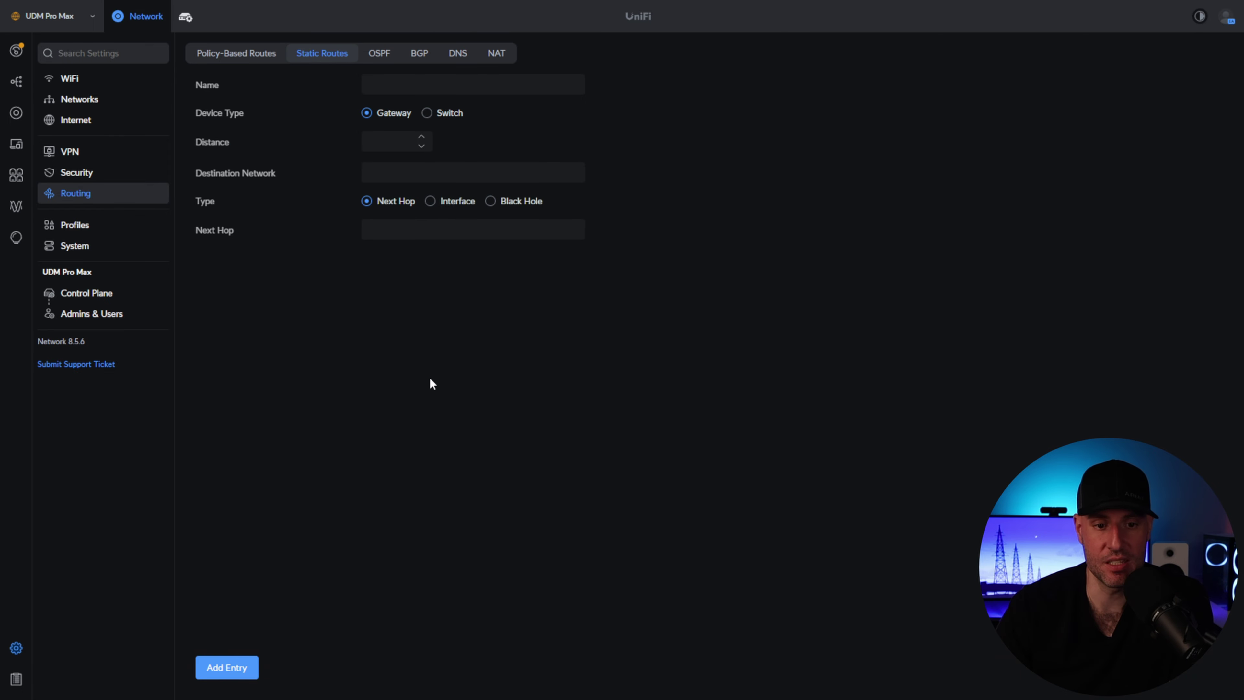
pyautogui.click(101, 226)
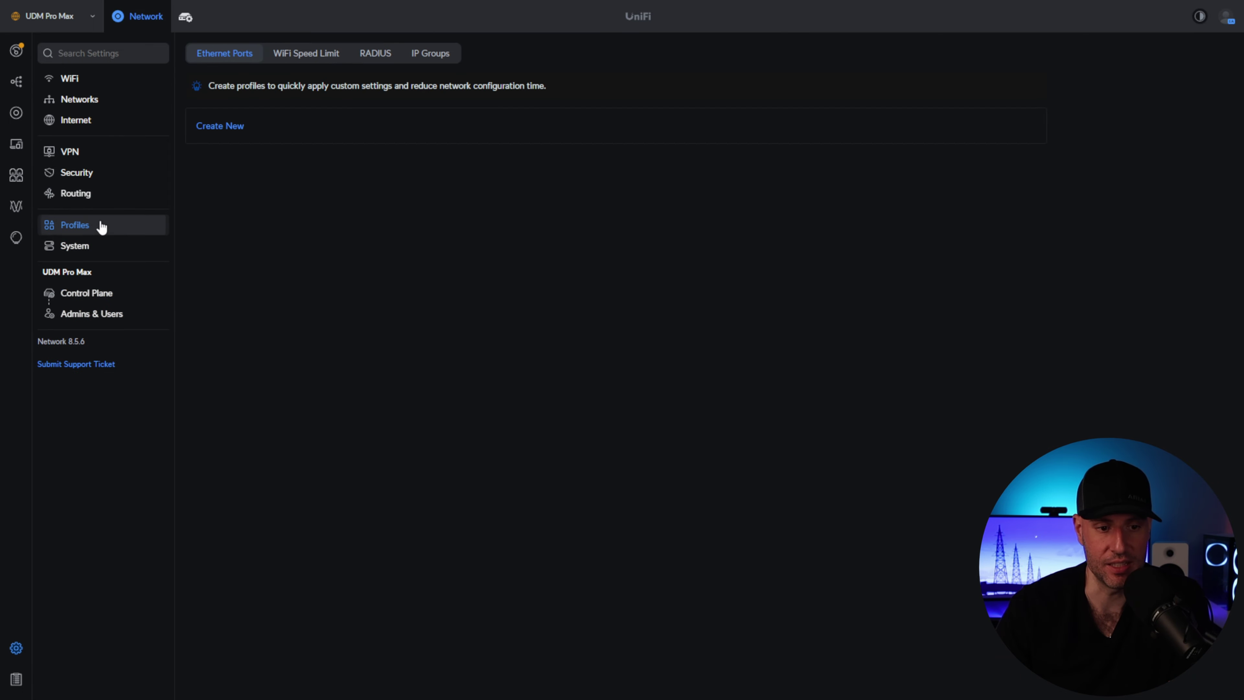
pyautogui.click(310, 55)
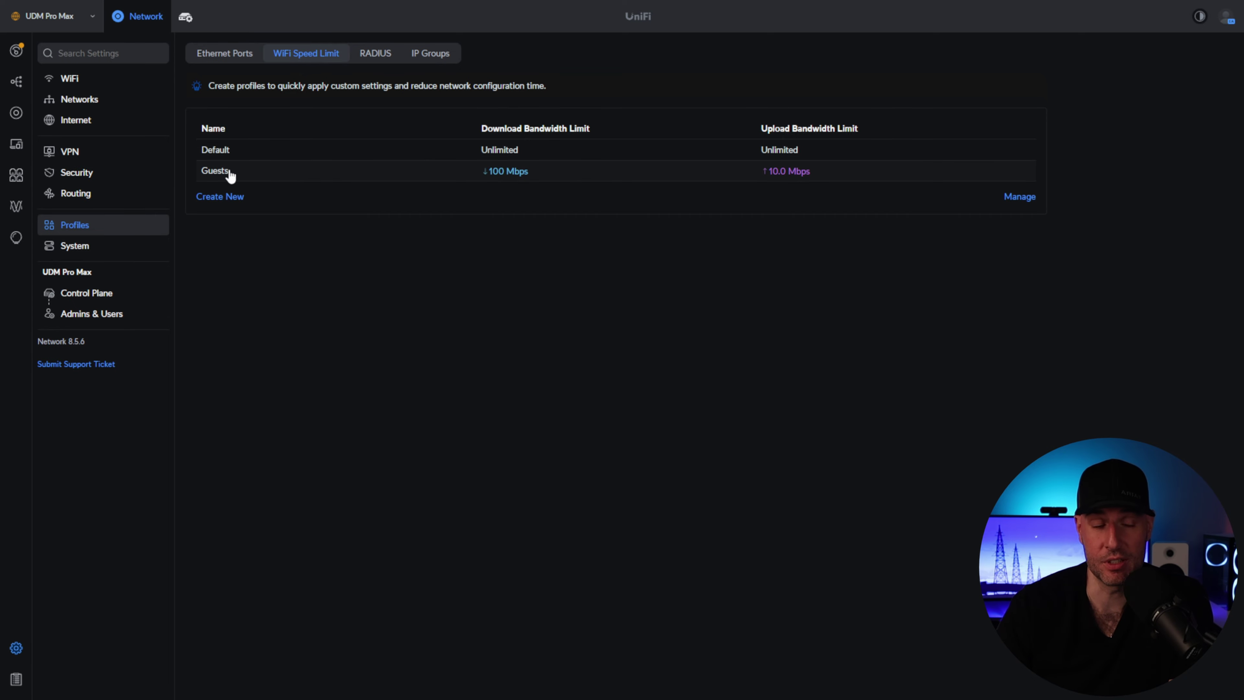
pyautogui.click(315, 178)
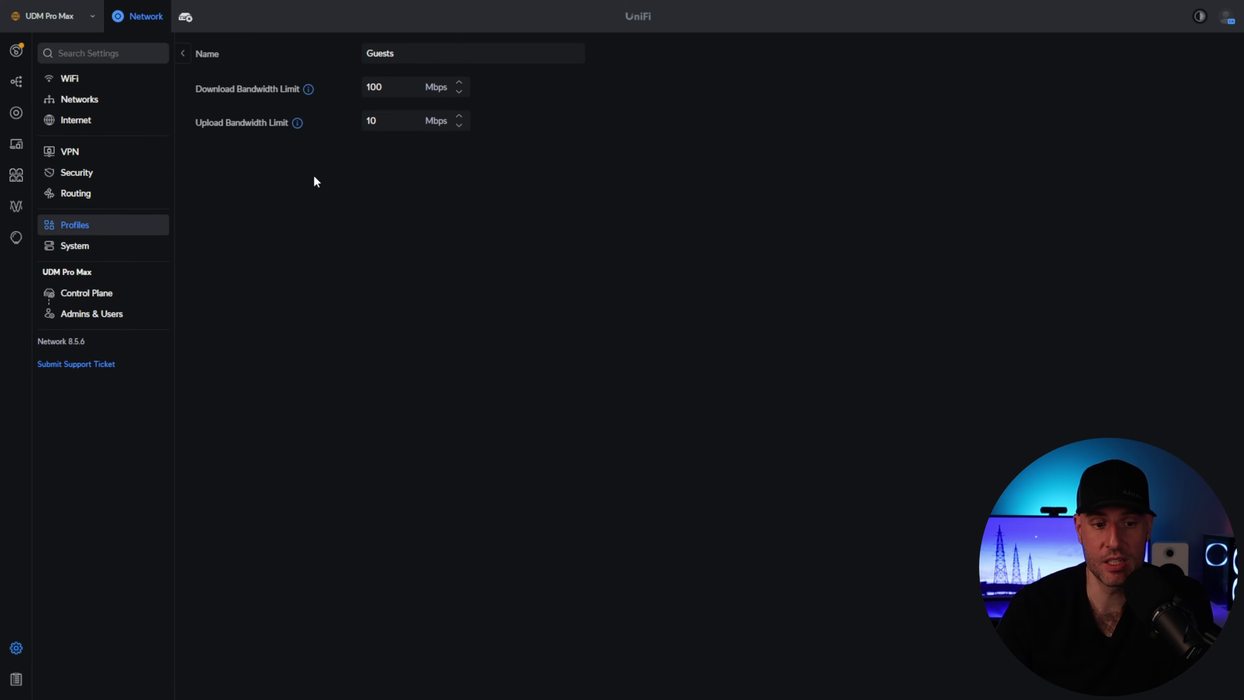
# - Set the Guests profile's download and upload limits to 100 Mbps and apply
pyautogui.click(393, 89)
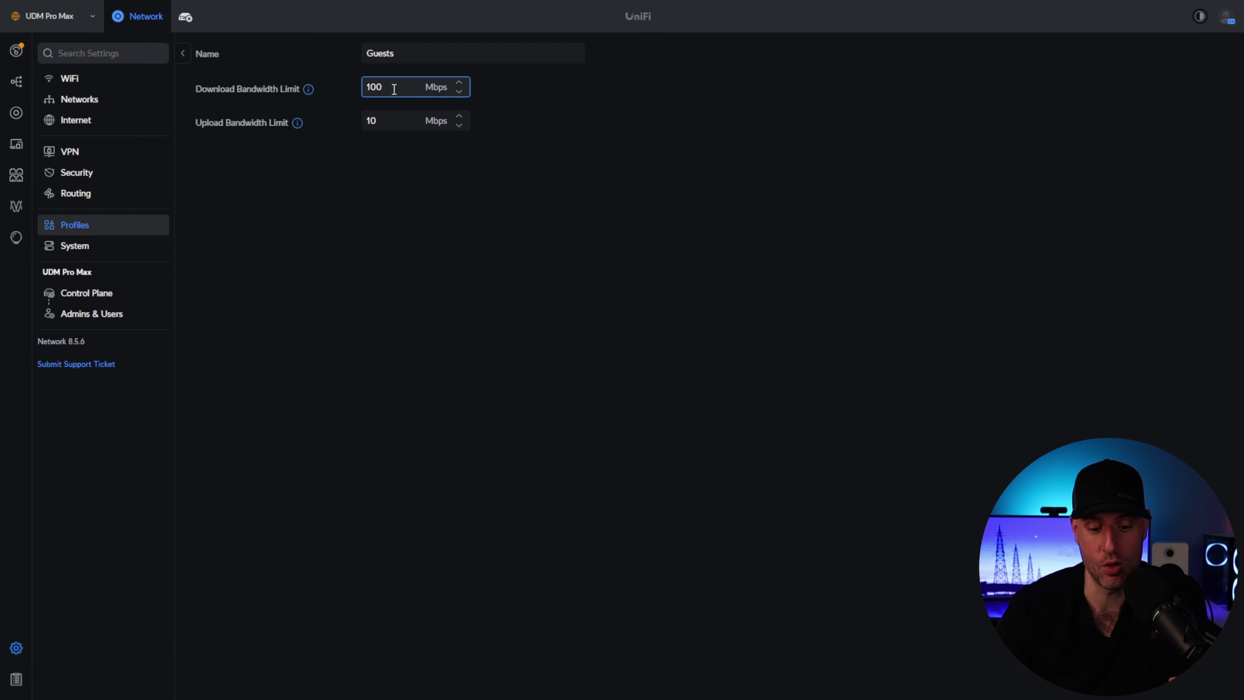
pyautogui.write('0')
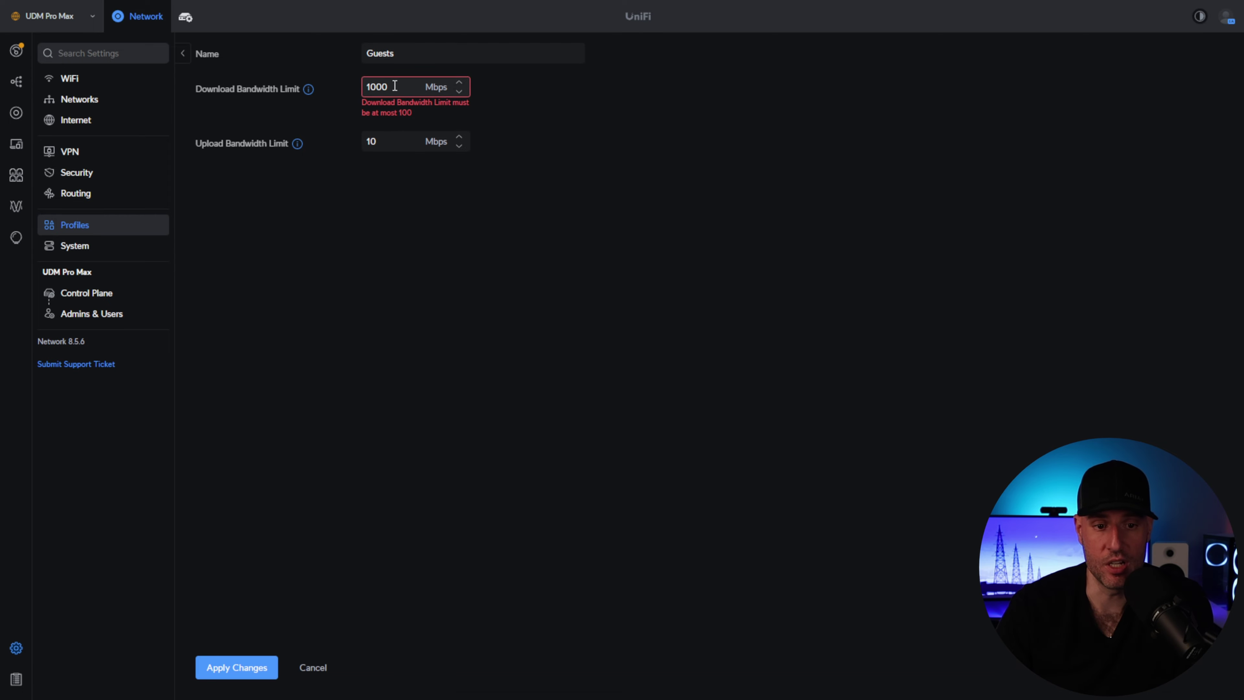
pyautogui.press('BackSpace')
pyautogui.press('Tab')
pyautogui.write('1000')
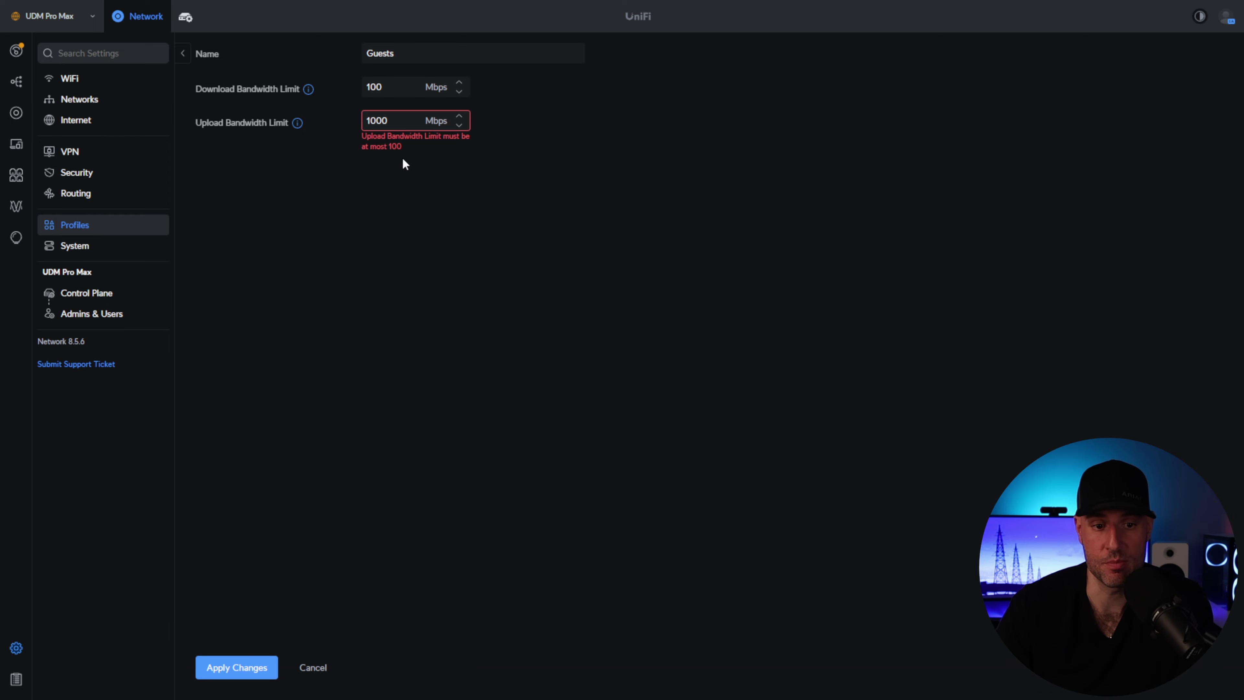
pyautogui.click(403, 123)
pyautogui.press('BackSpace')
pyautogui.click(438, 228)
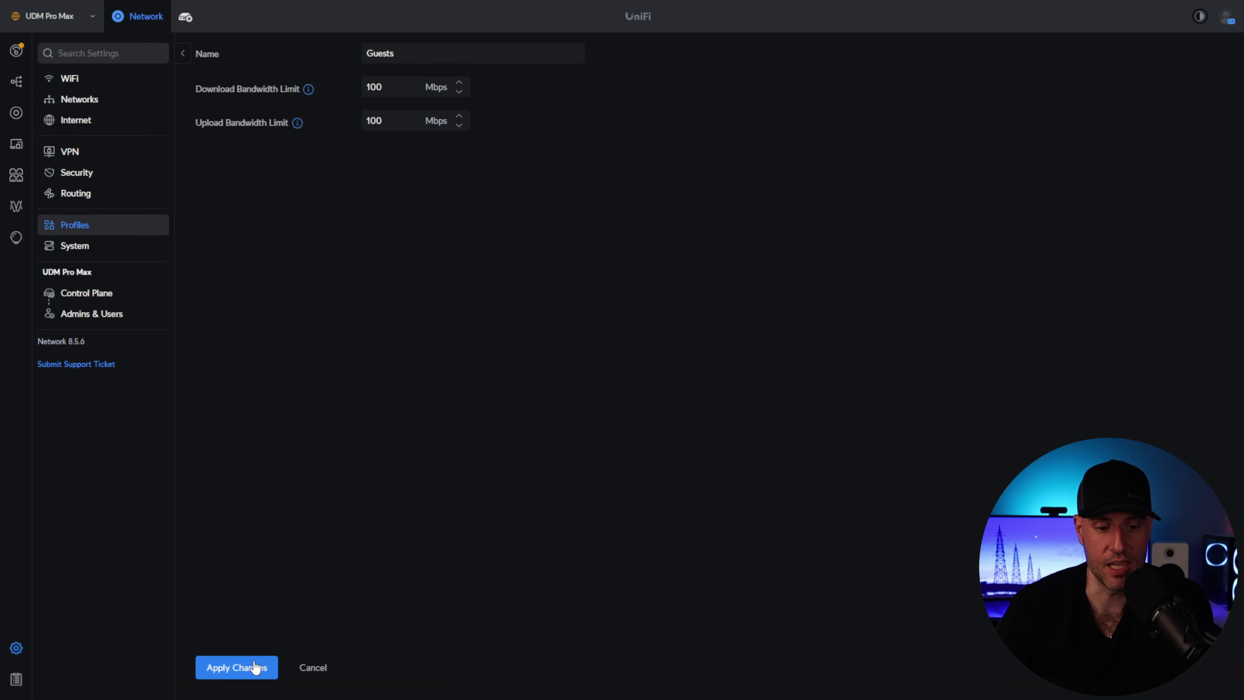
pyautogui.click(234, 667)
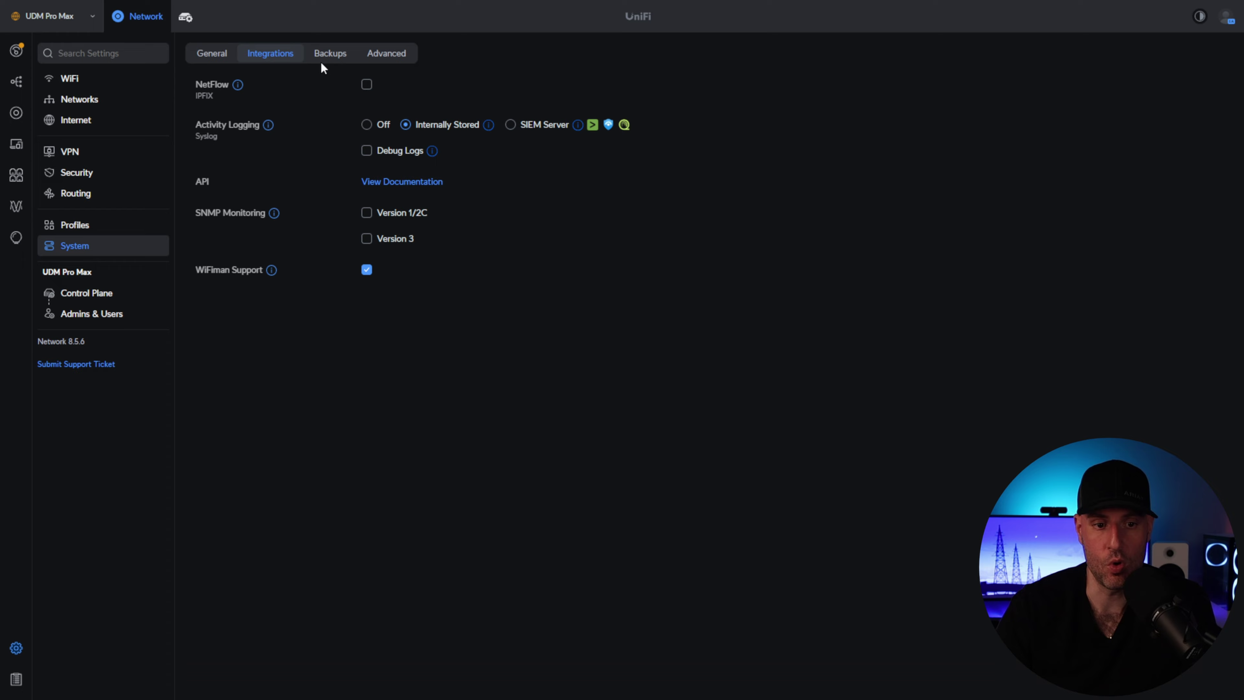
# - Look through the System Backups and Advanced settings, then open Control Plane updates
pyautogui.click(323, 57)
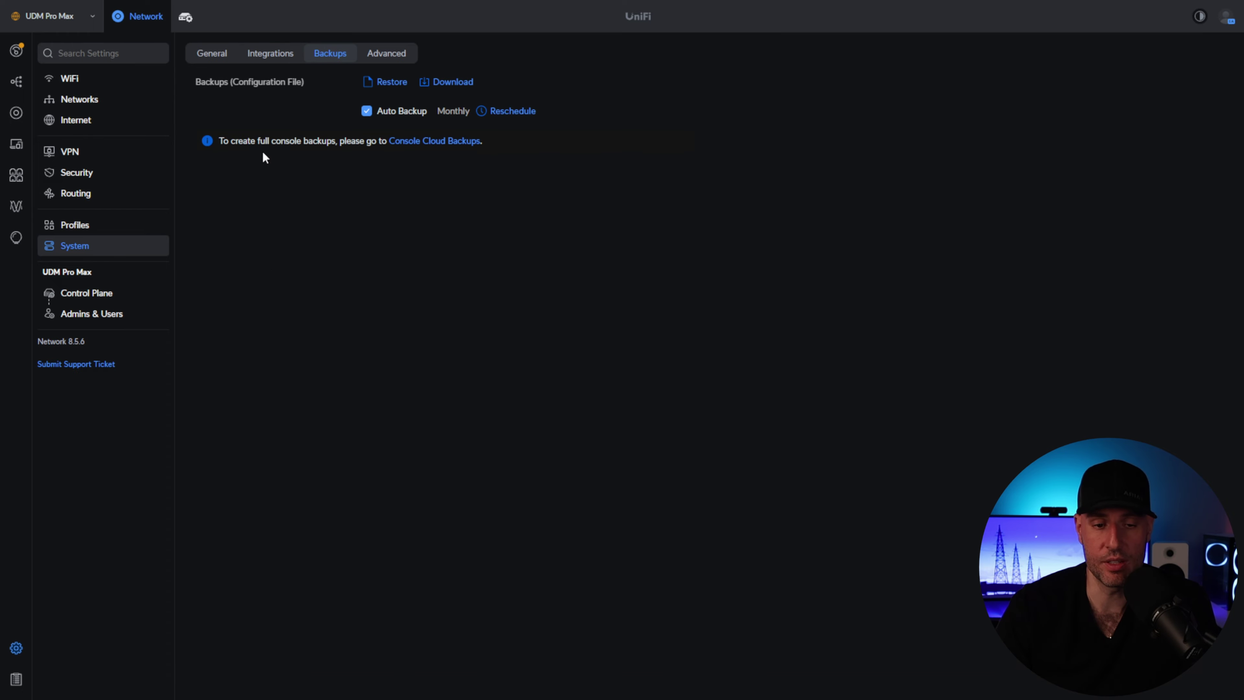
pyautogui.click(396, 55)
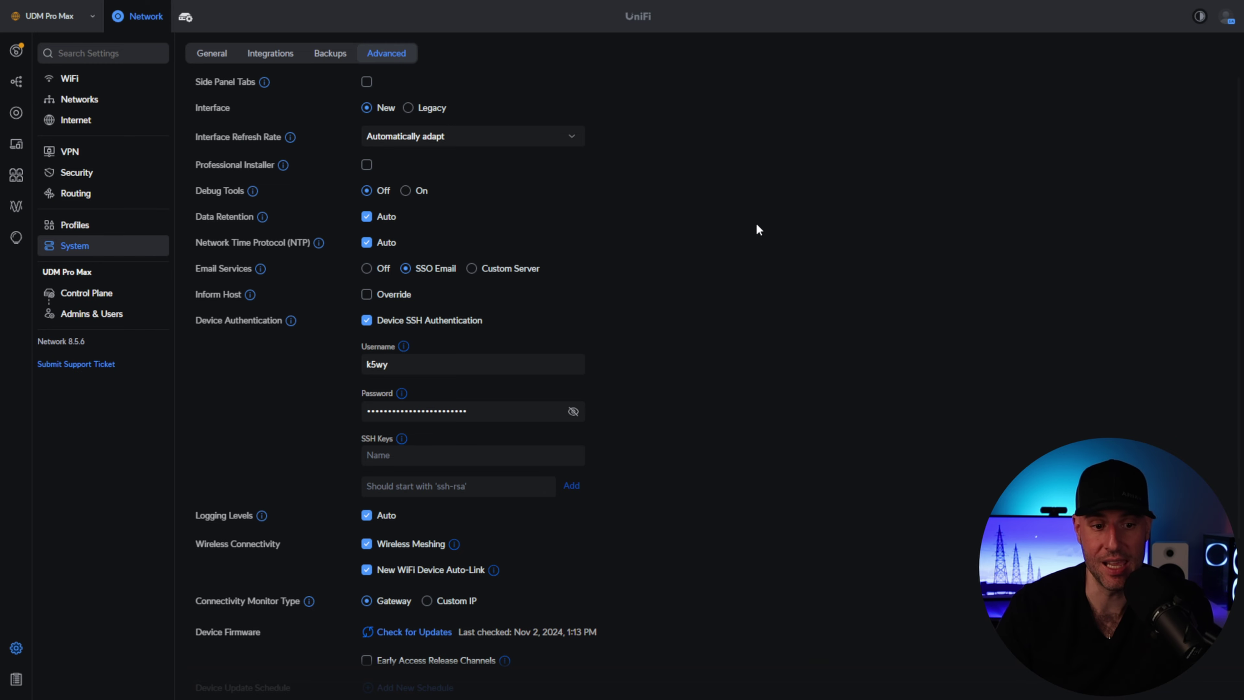
pyautogui.scroll(-5, 757, 222)
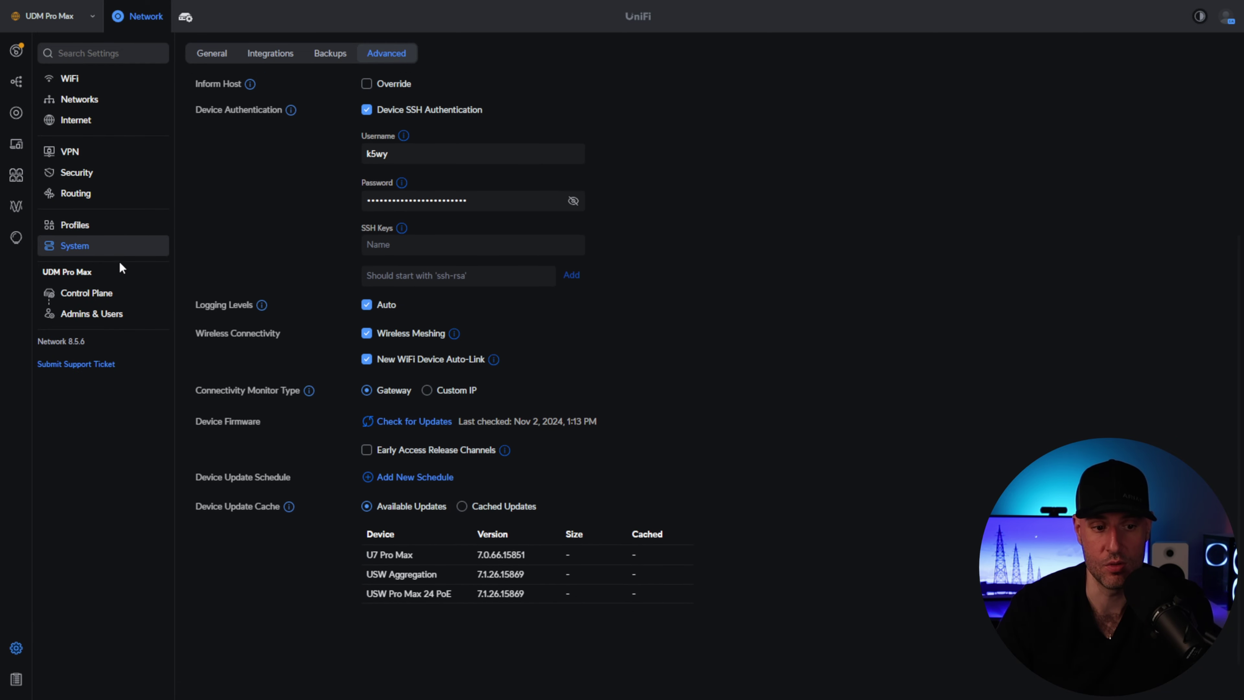
pyautogui.click(104, 293)
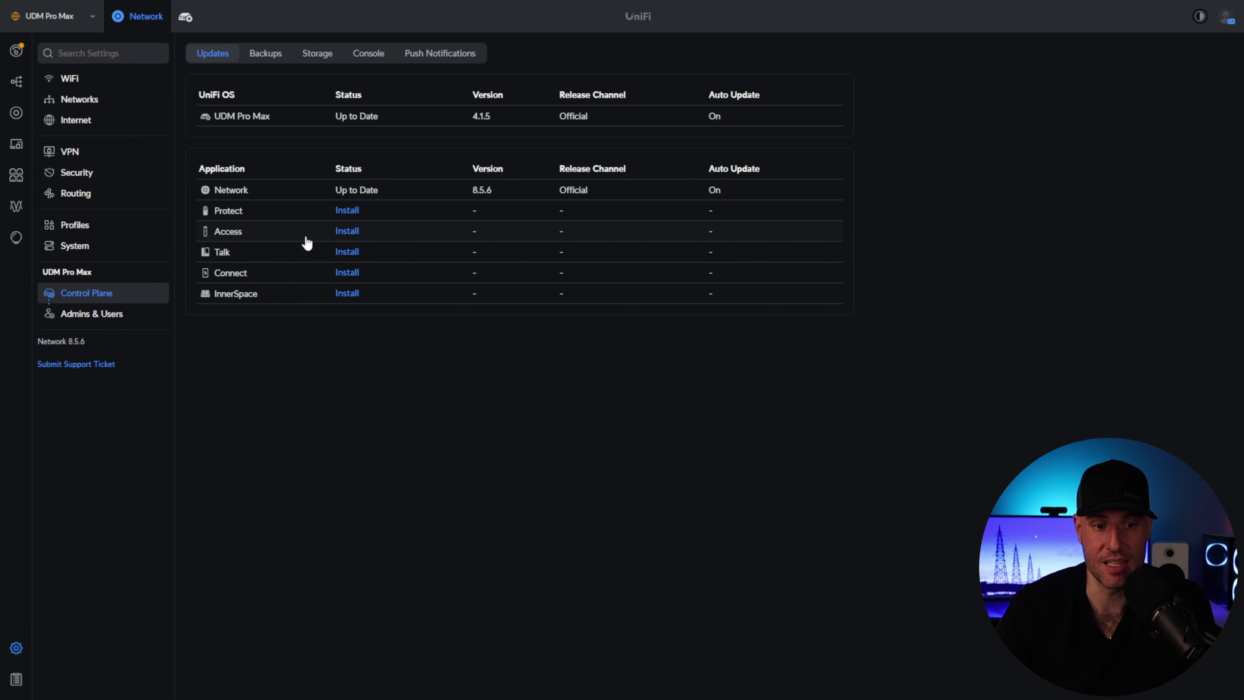
# - Schedule UniFi OS auto-updates on the UDM Pro Max for 2 AM and save
pyautogui.click(334, 116)
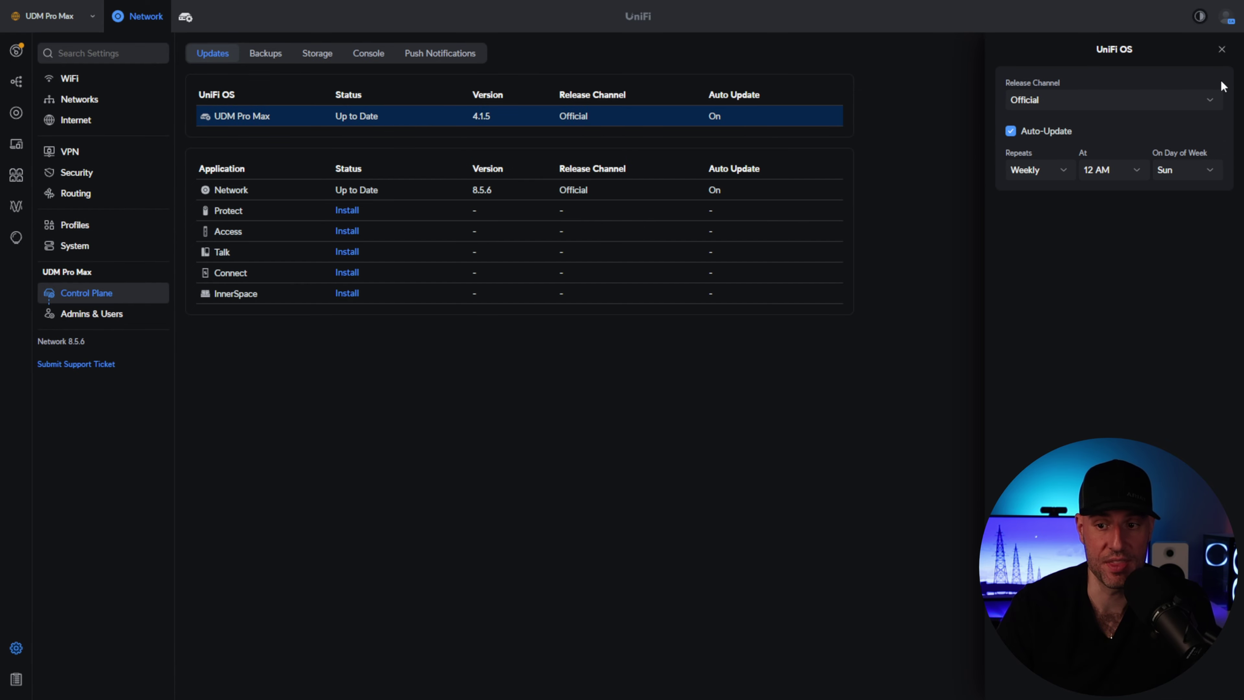
pyautogui.click(1138, 171)
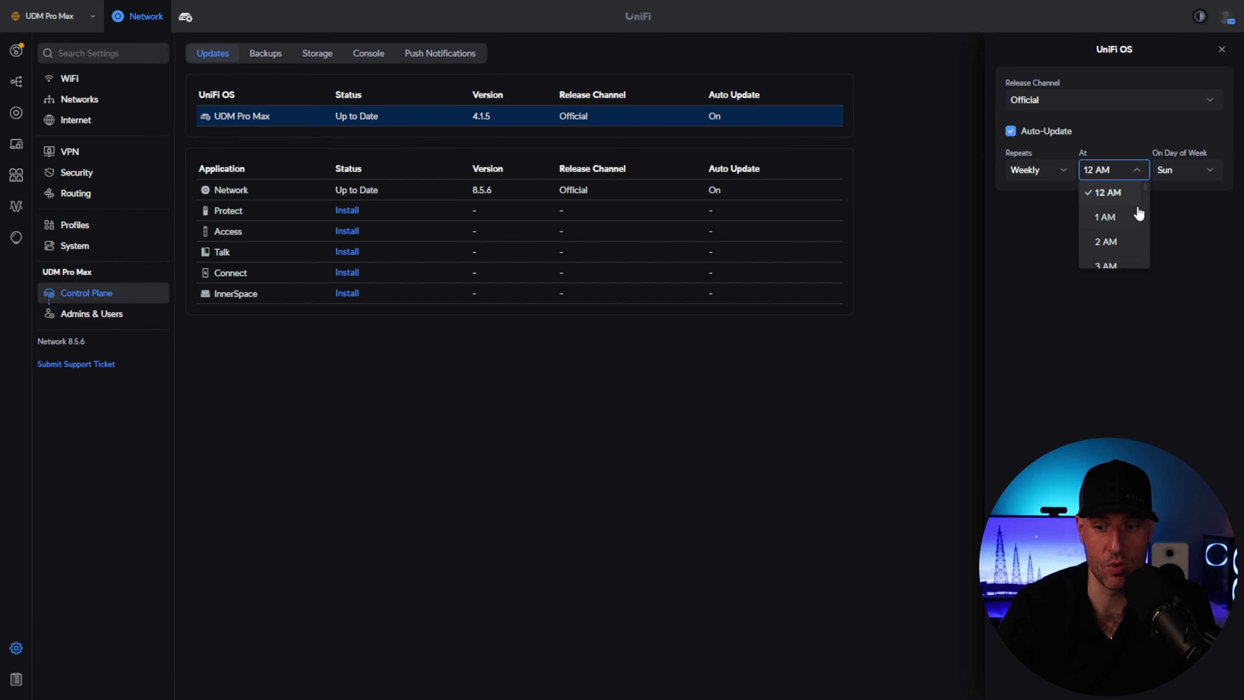
pyautogui.scroll(-2, 1138, 213)
pyautogui.scroll(2, 1117, 221)
pyautogui.click(1111, 241)
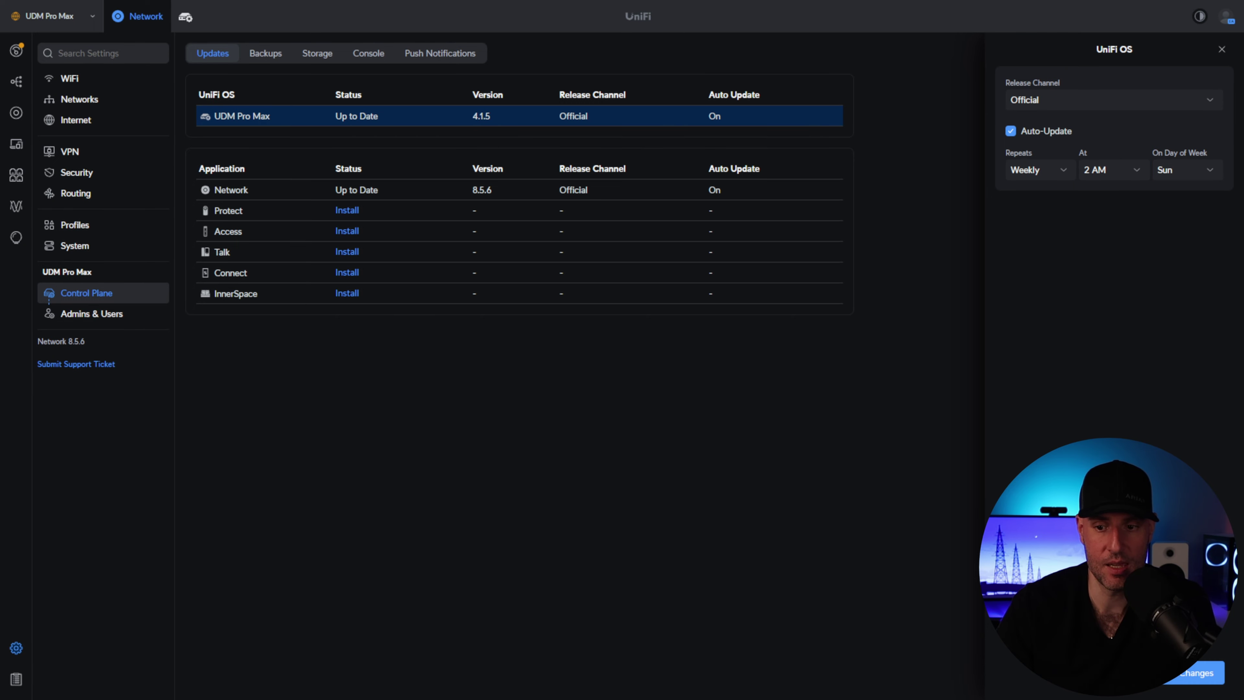
pyautogui.click(1174, 673)
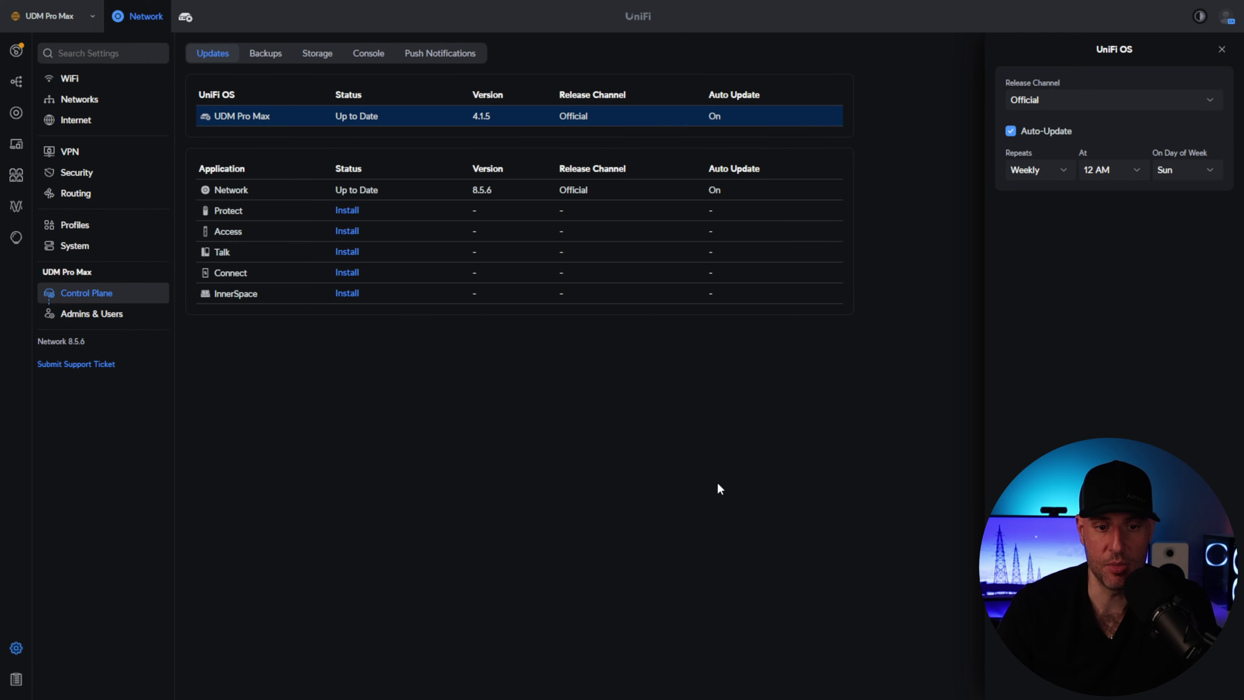
# - Review the console's Backups, Storage, Console and push notification settings
pyautogui.click(265, 54)
pyautogui.click(316, 54)
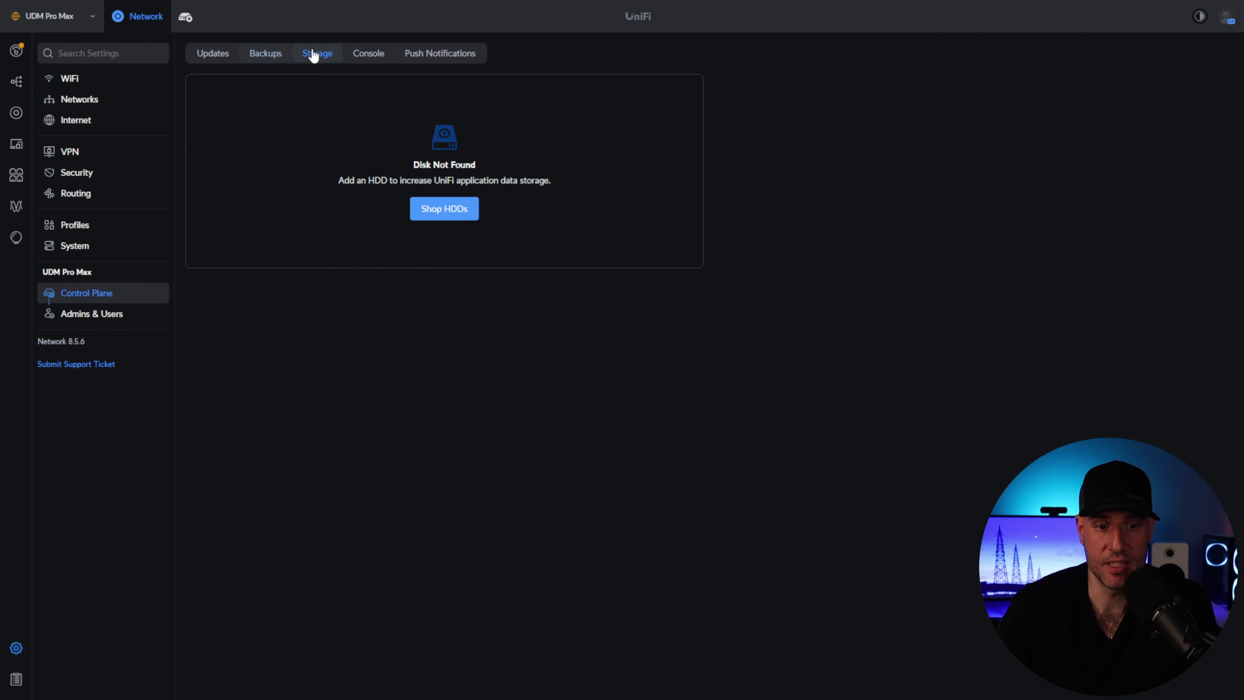
pyautogui.click(362, 54)
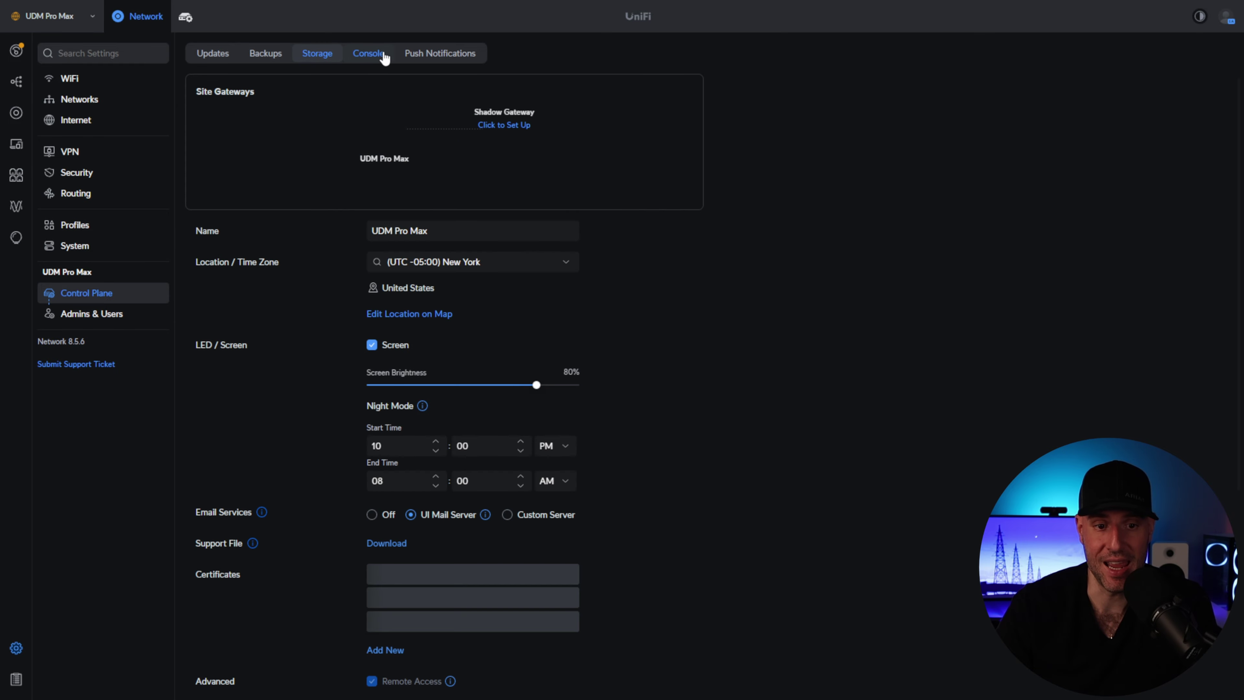
pyautogui.click(436, 57)
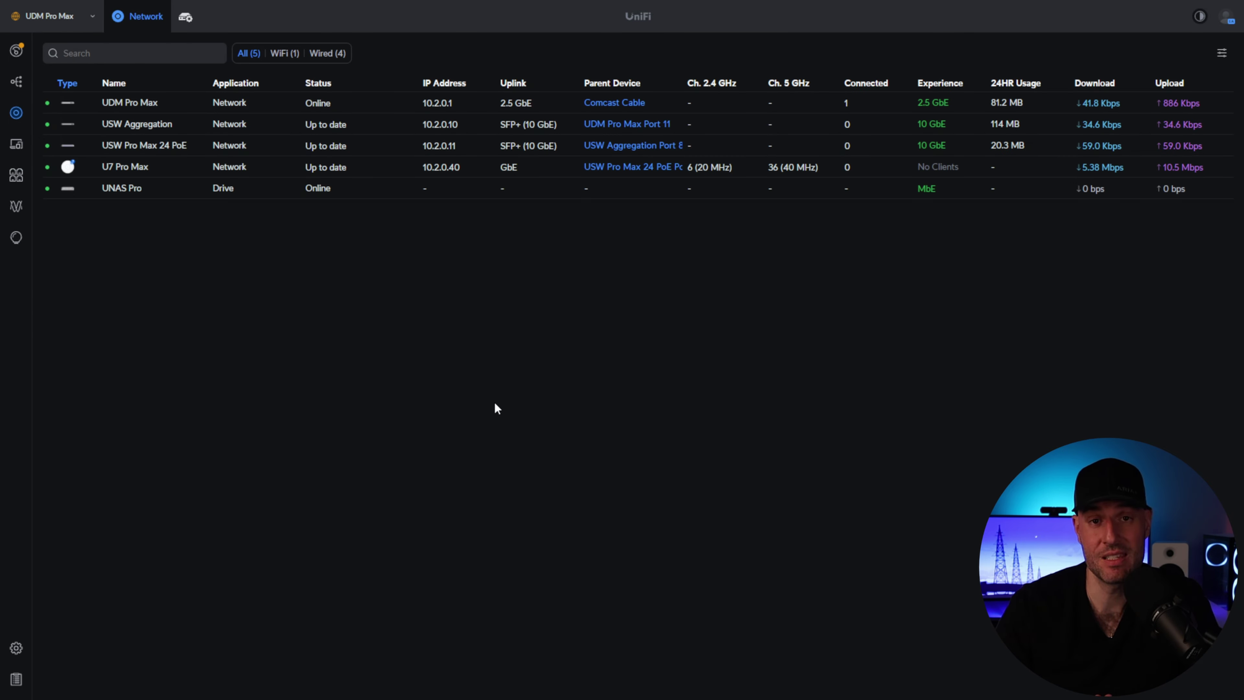